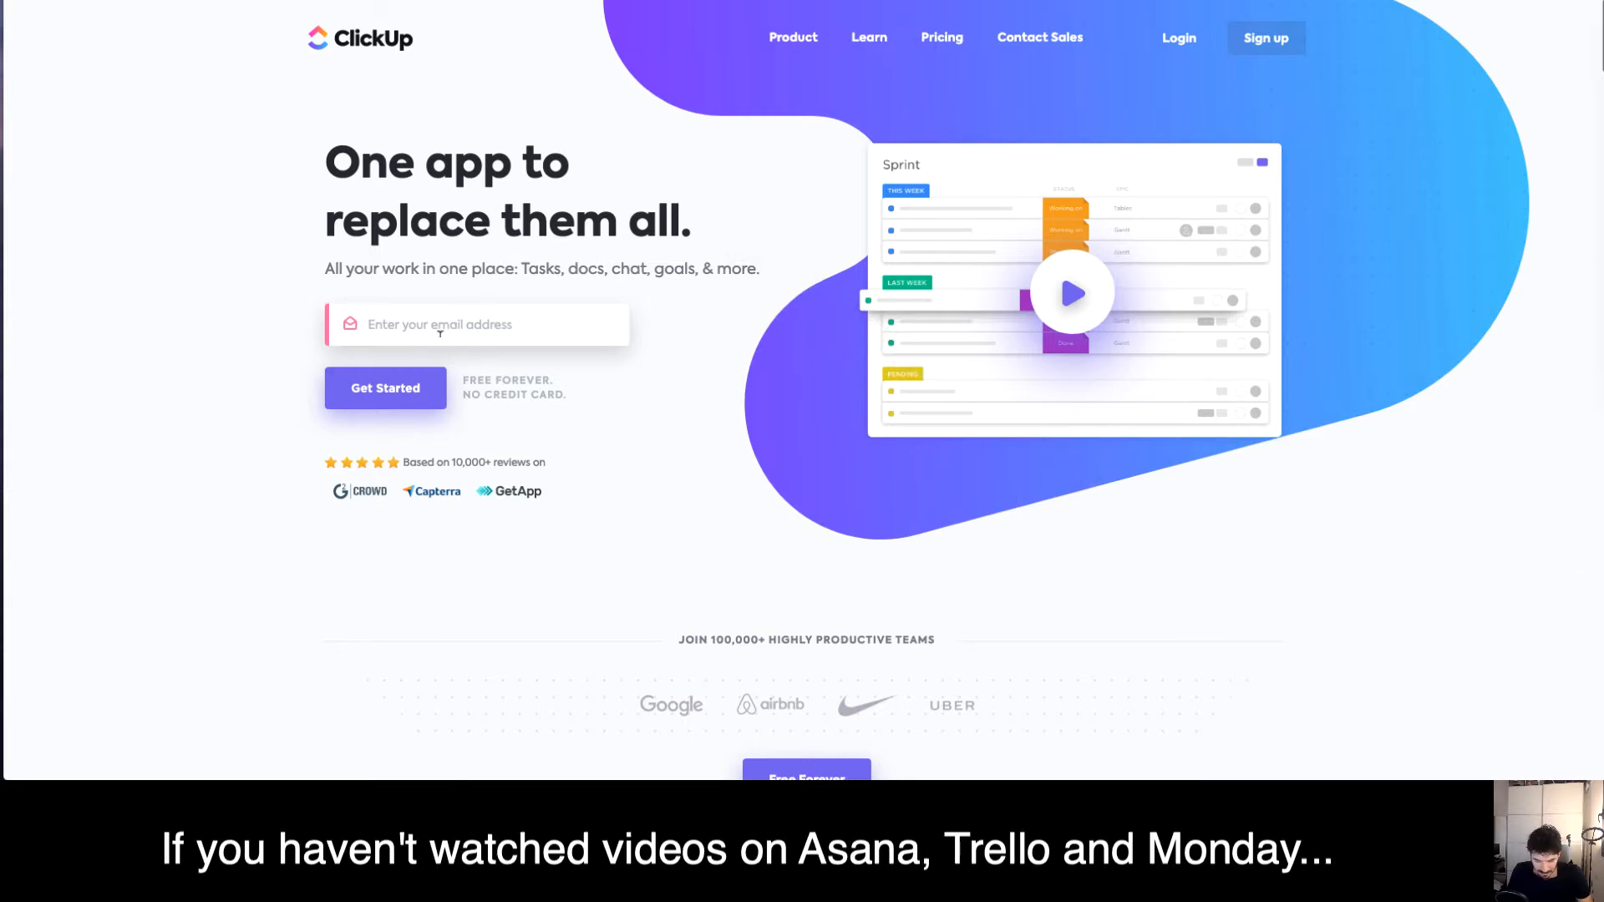
# Enter your e-mail address on the ClickUp homepage and start sign-up with Get Started
pyautogui.click(514, 333)
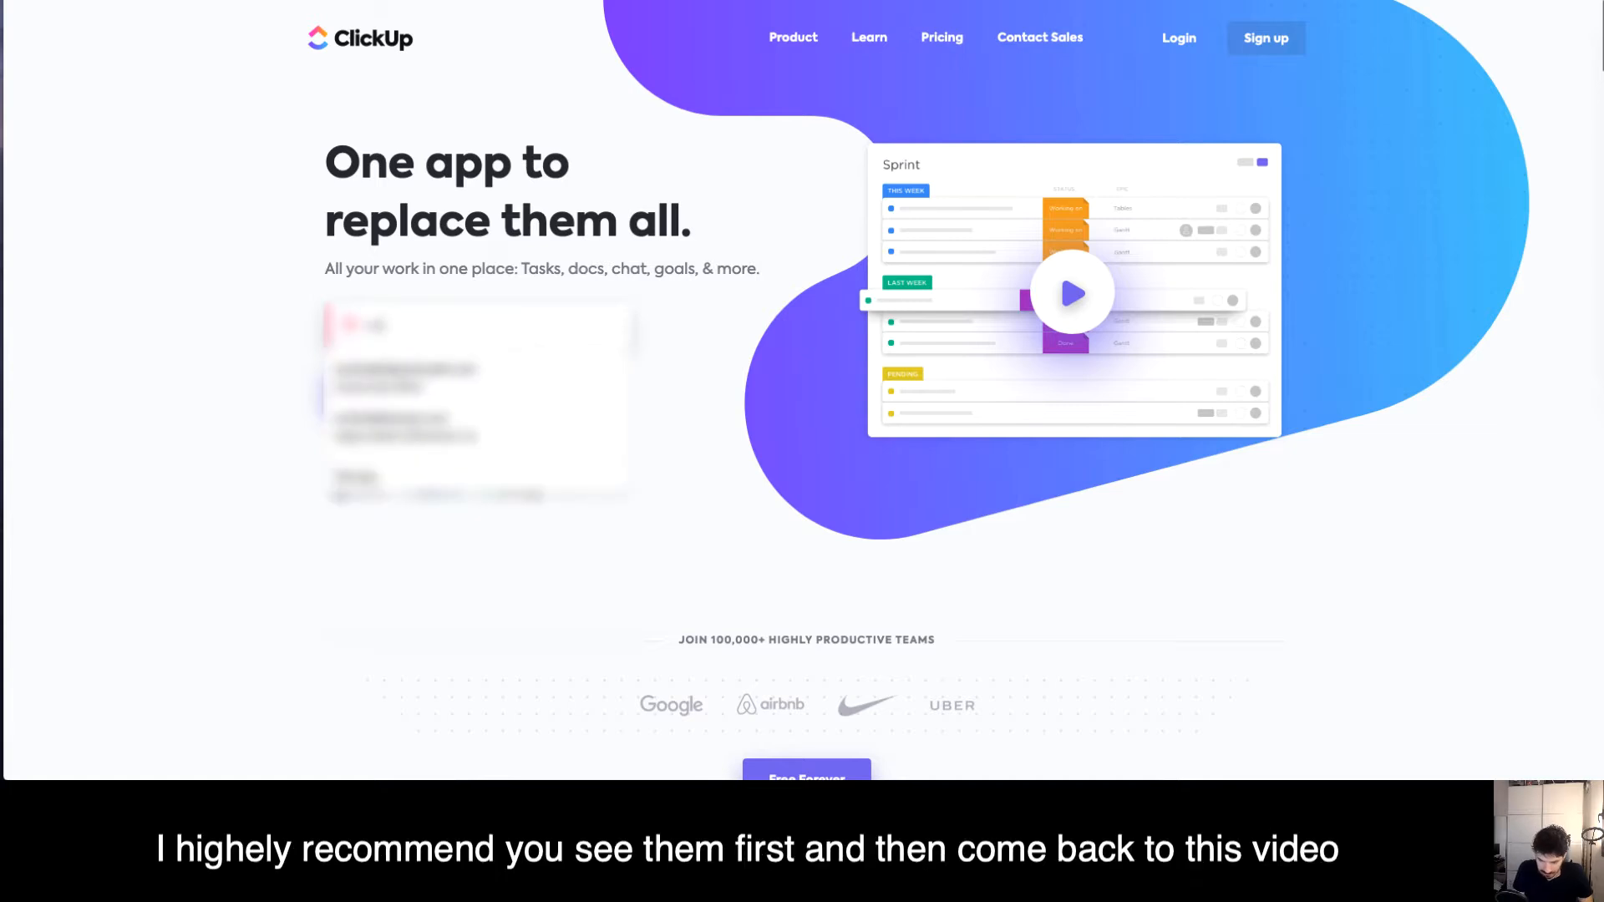
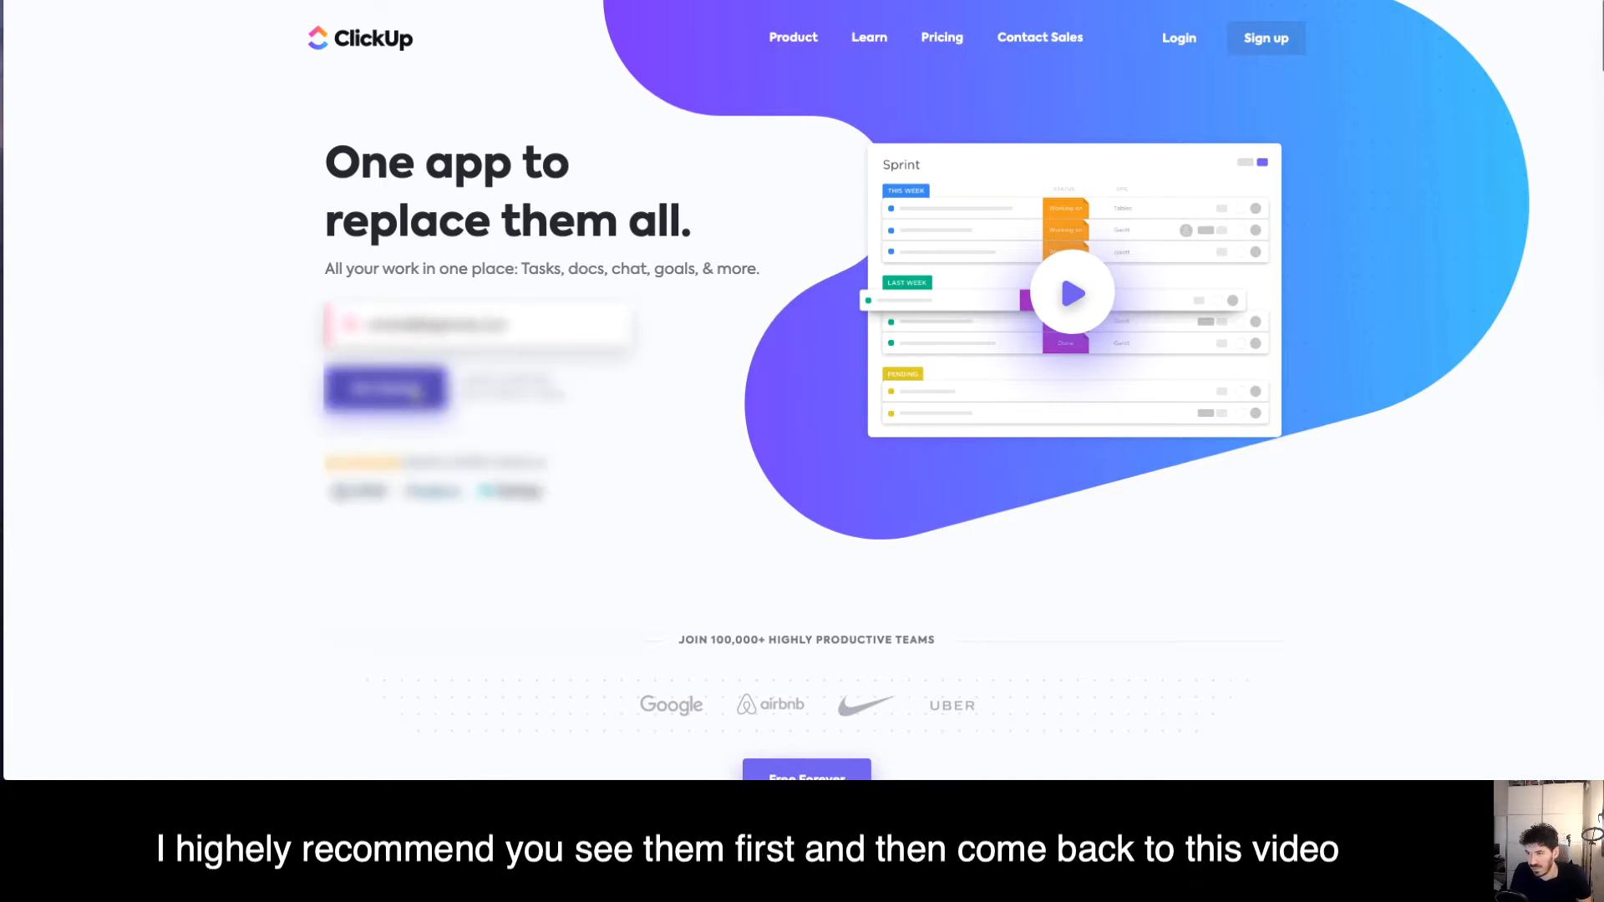
pyautogui.click(415, 394)
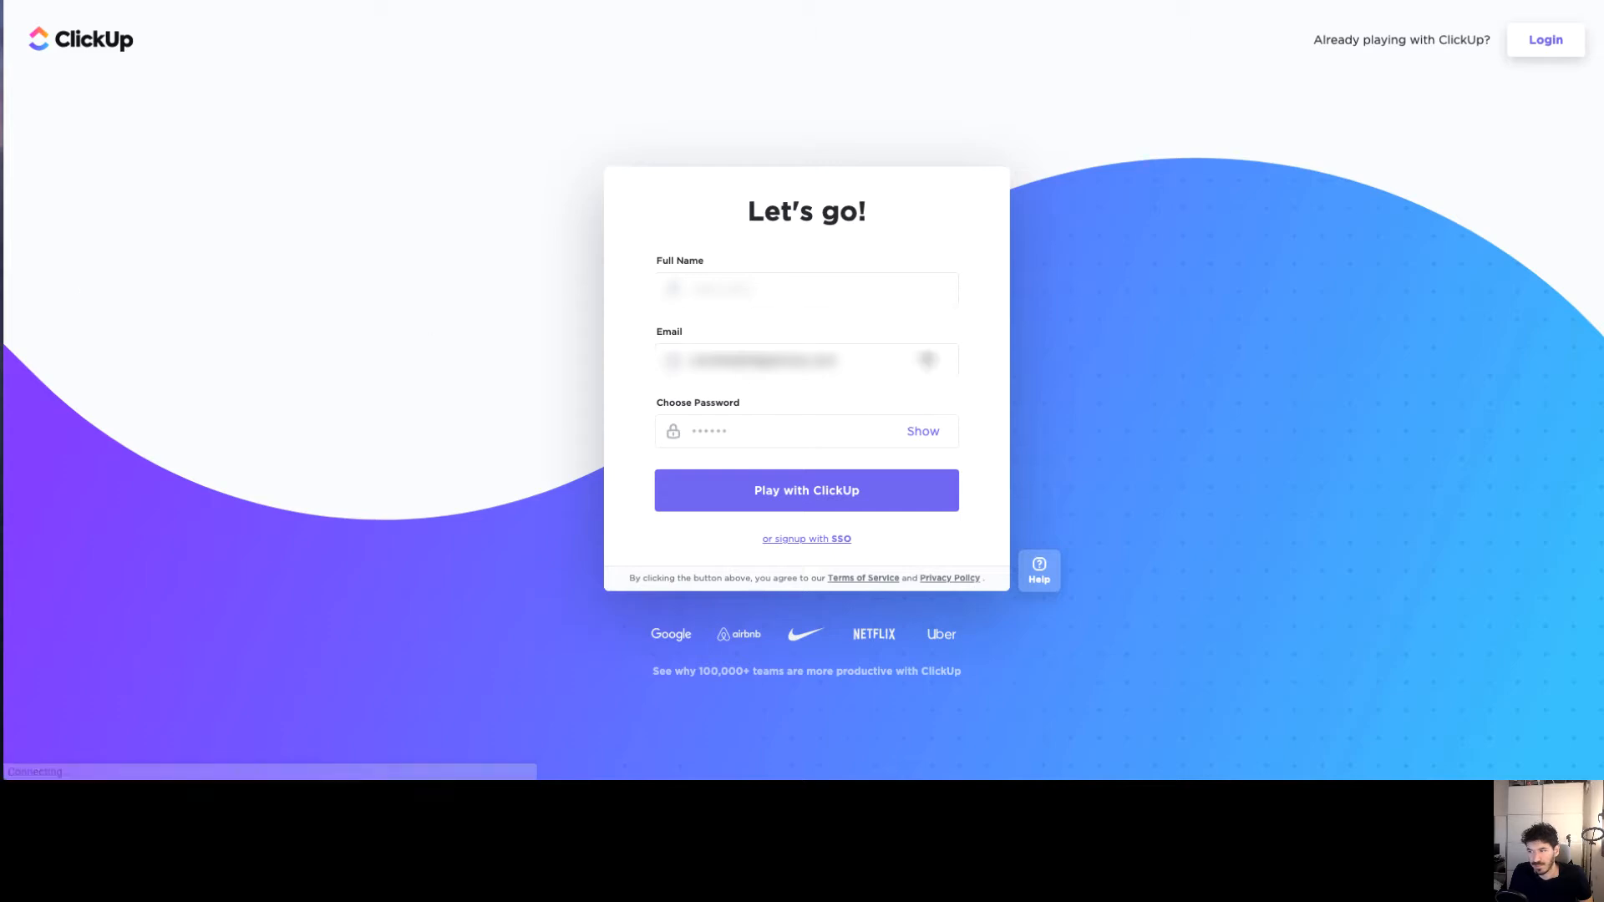
# Autofill the full name and e-mail, accept a suggested password, and submit the form
pyautogui.click(743, 283)
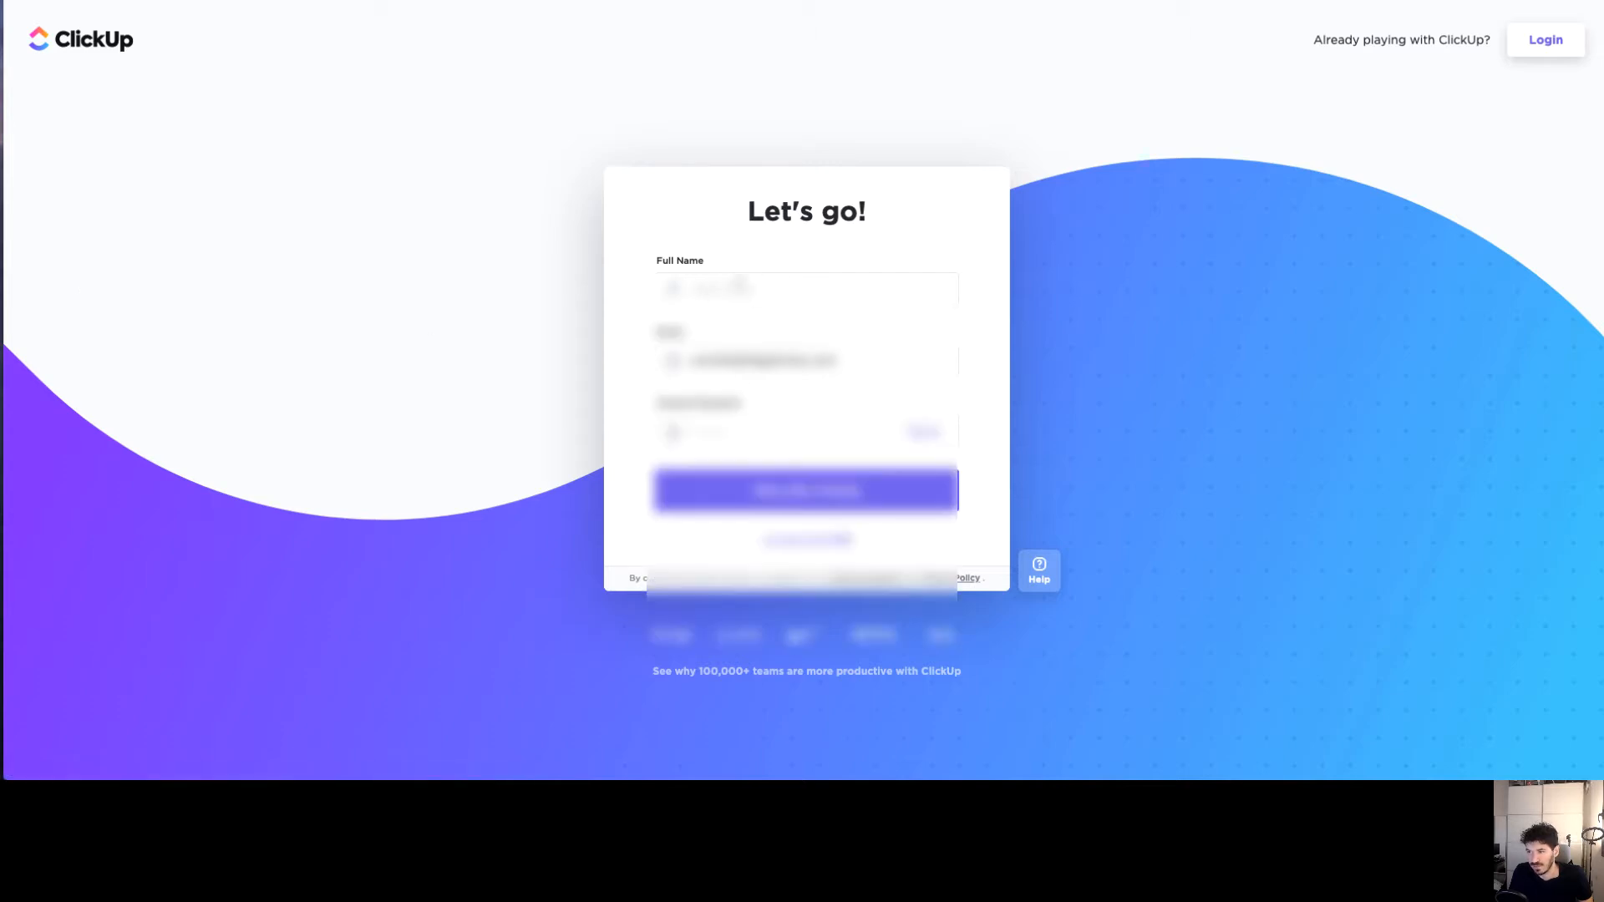
pyautogui.click(756, 327)
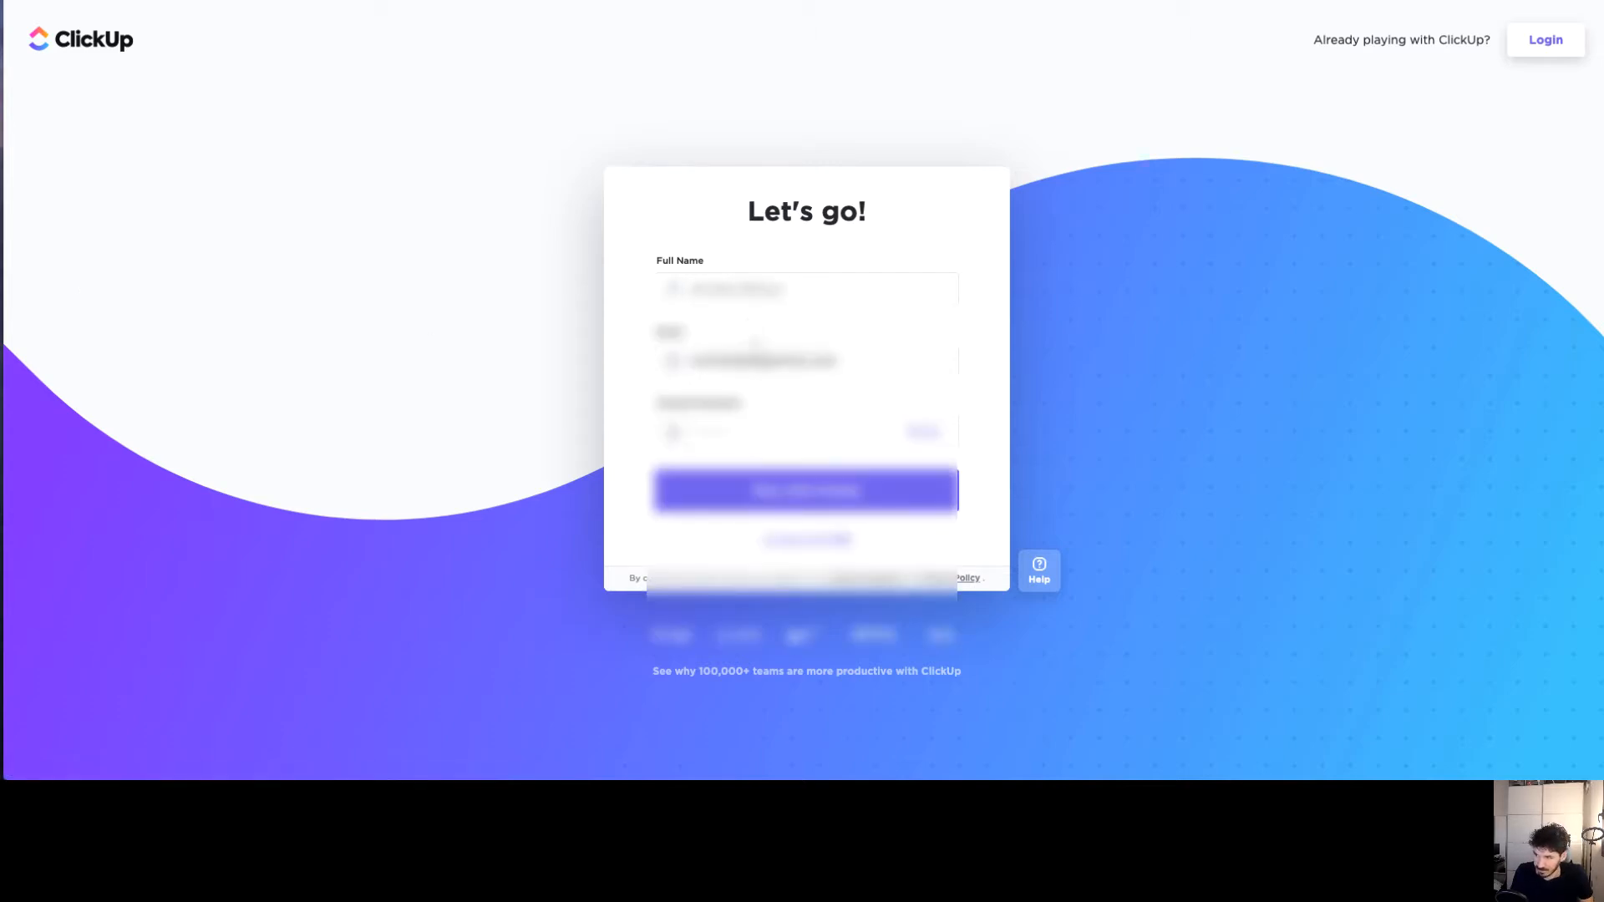
pyautogui.click(756, 433)
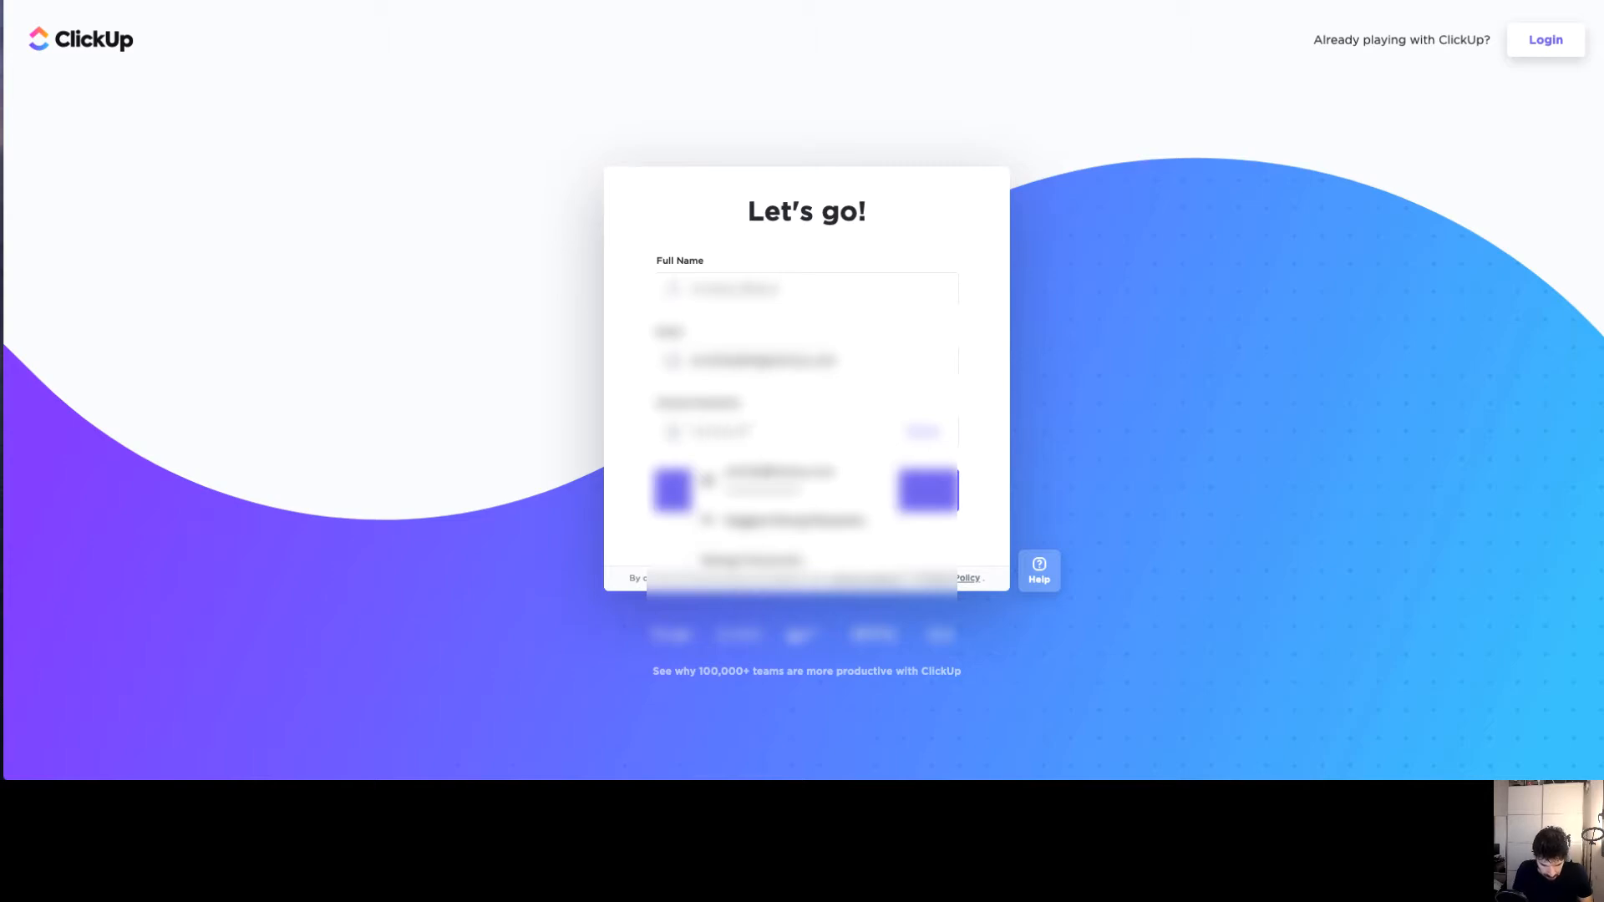
pyautogui.click(826, 411)
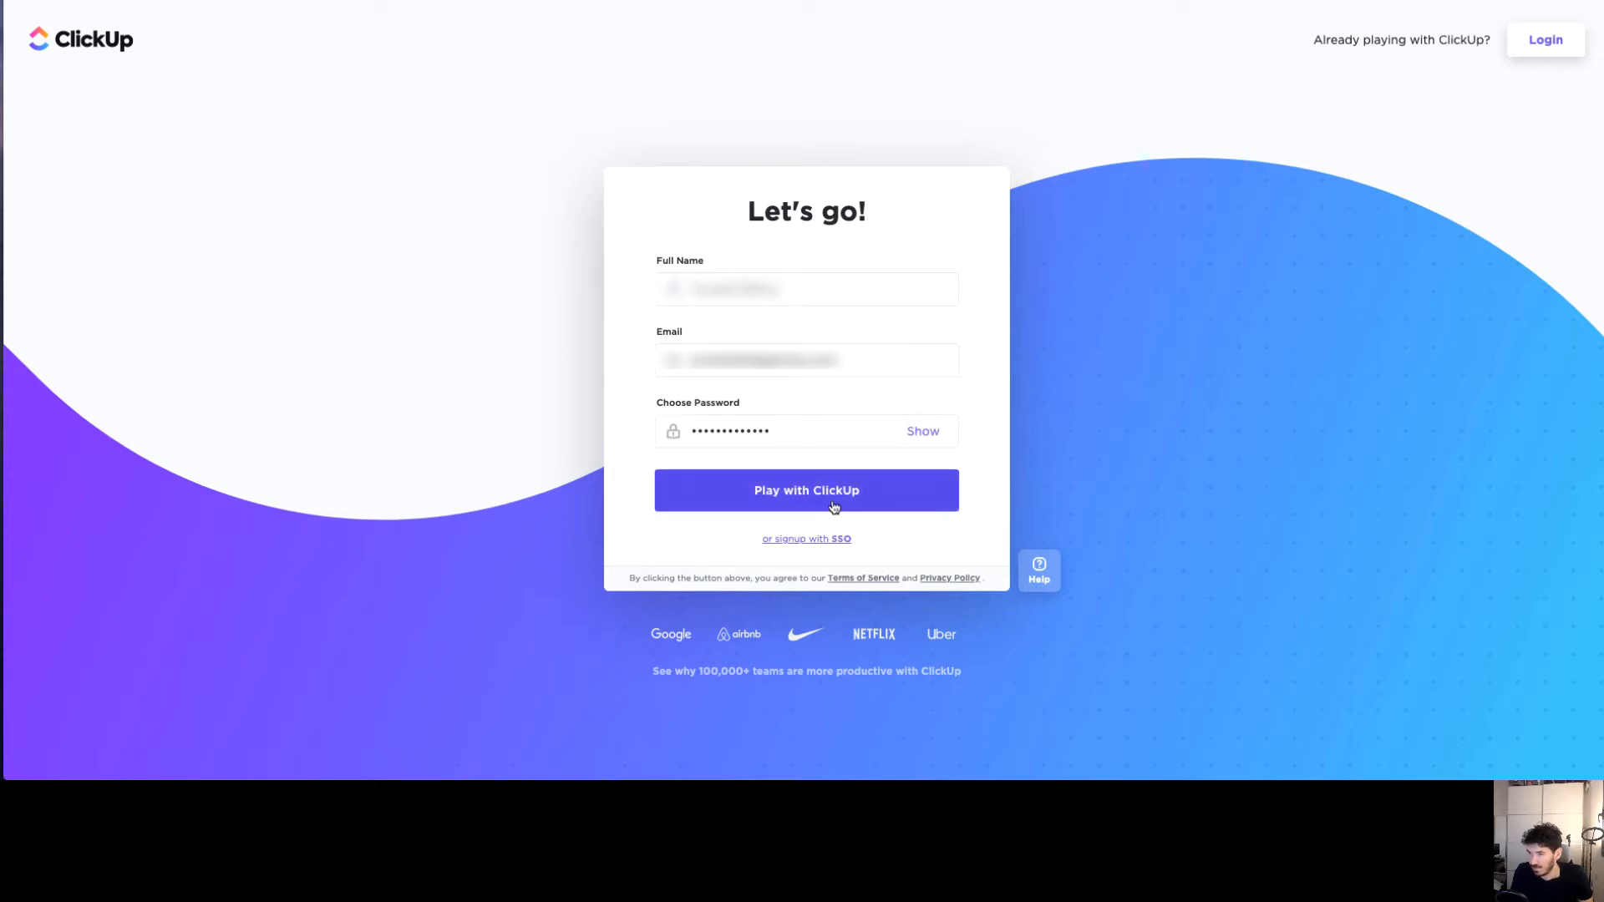
pyautogui.click(810, 503)
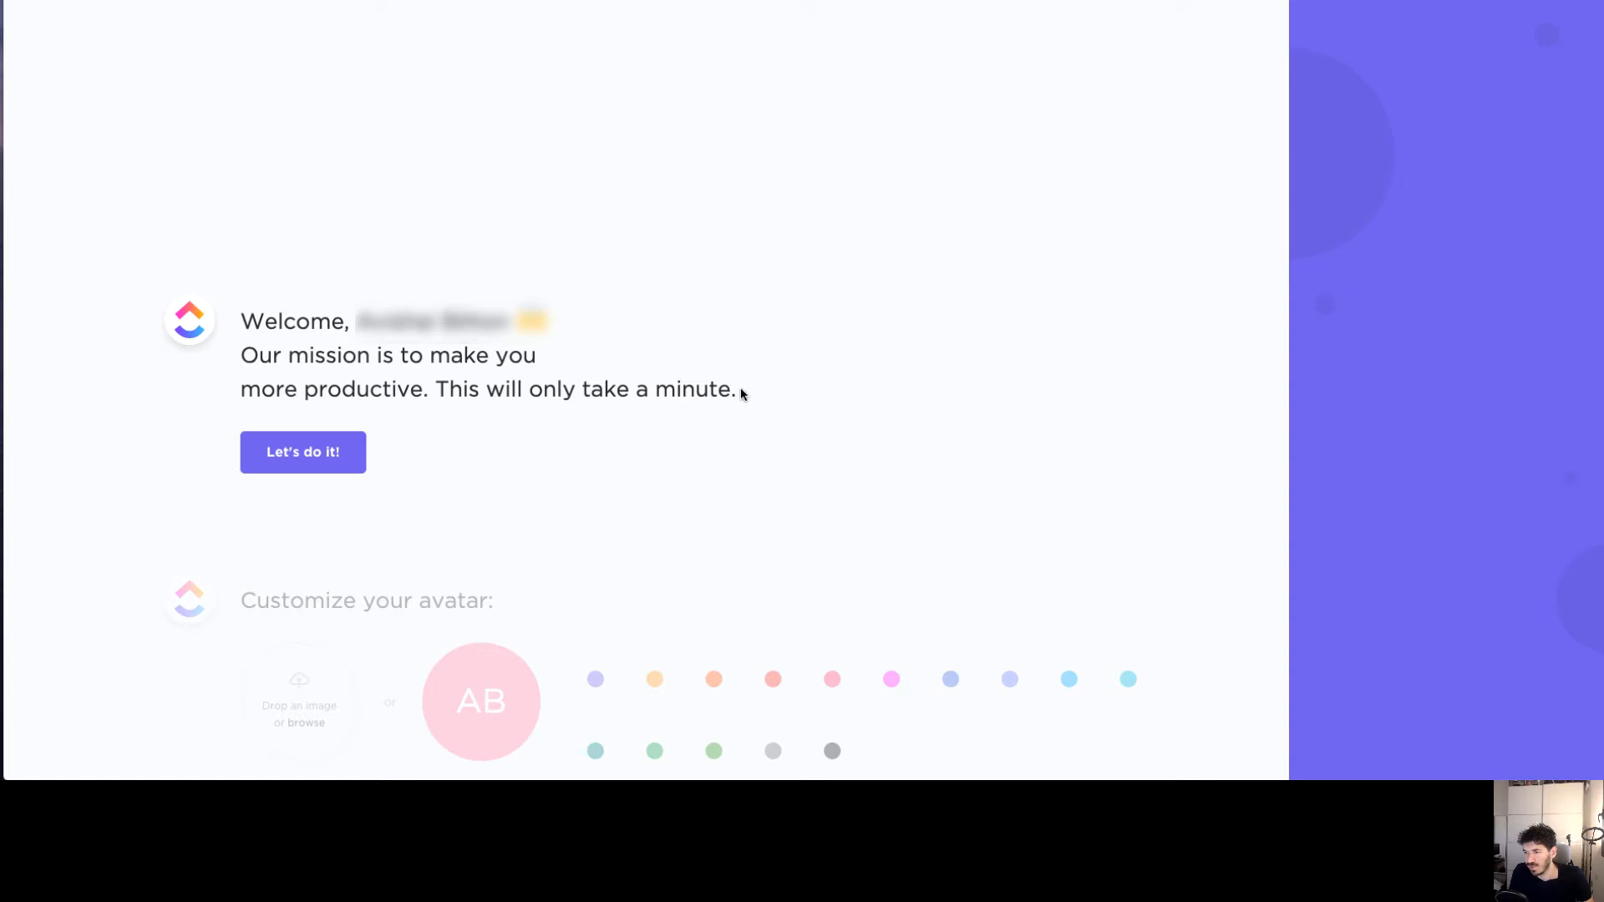
# Keep the default avatar, choose the orange theme, skip personal apps, and pick 'It's just me'
pyautogui.click(295, 475)
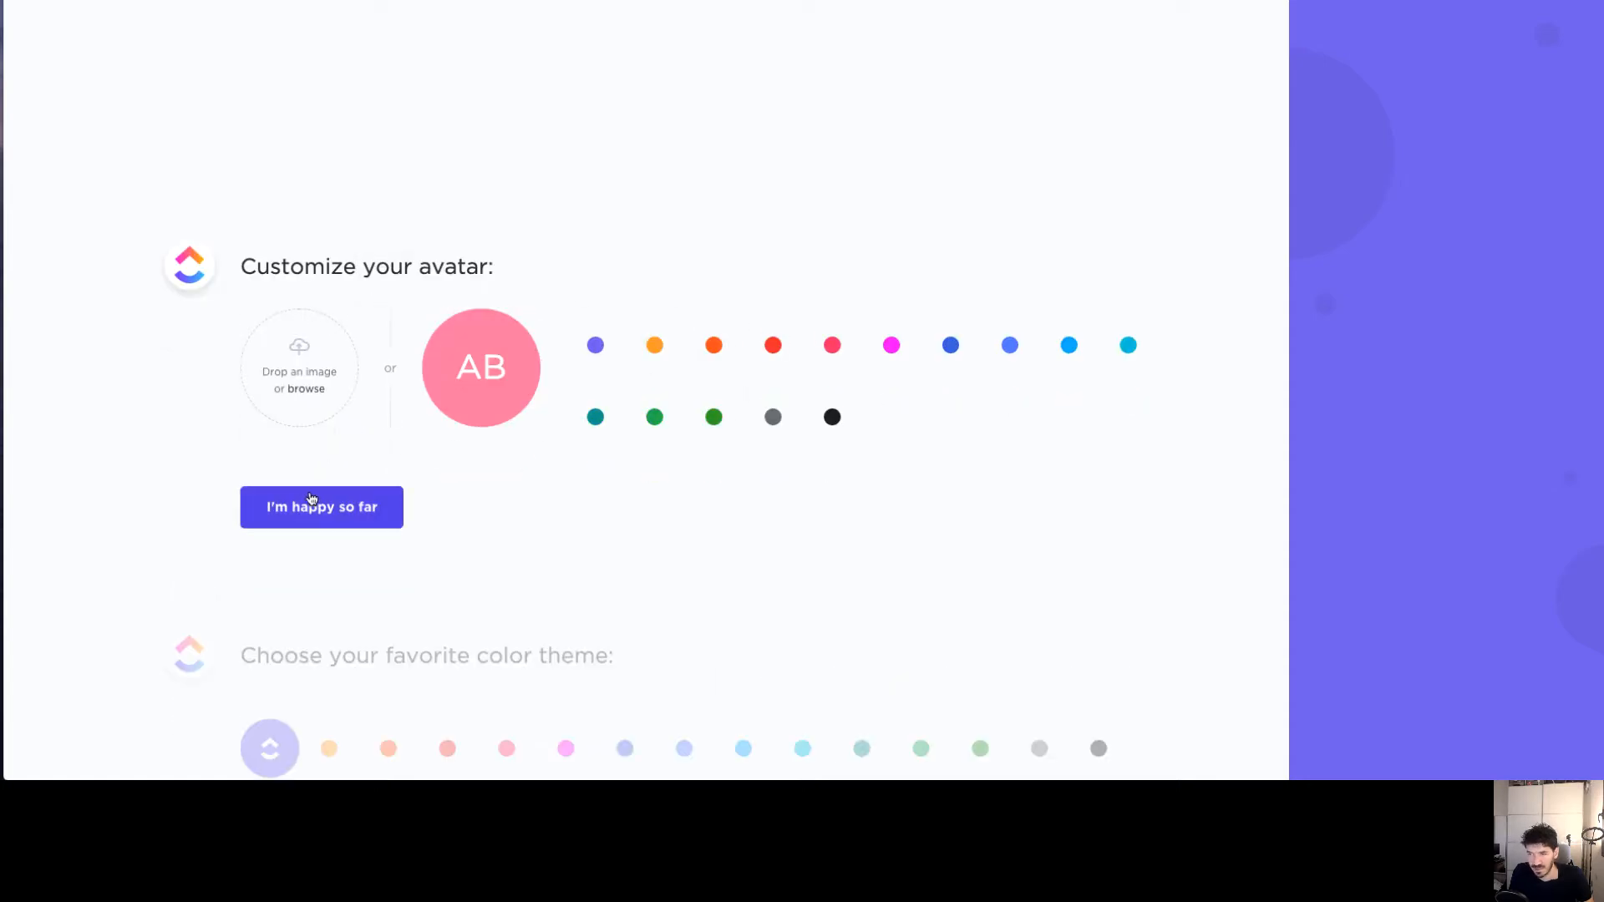
pyautogui.click(311, 498)
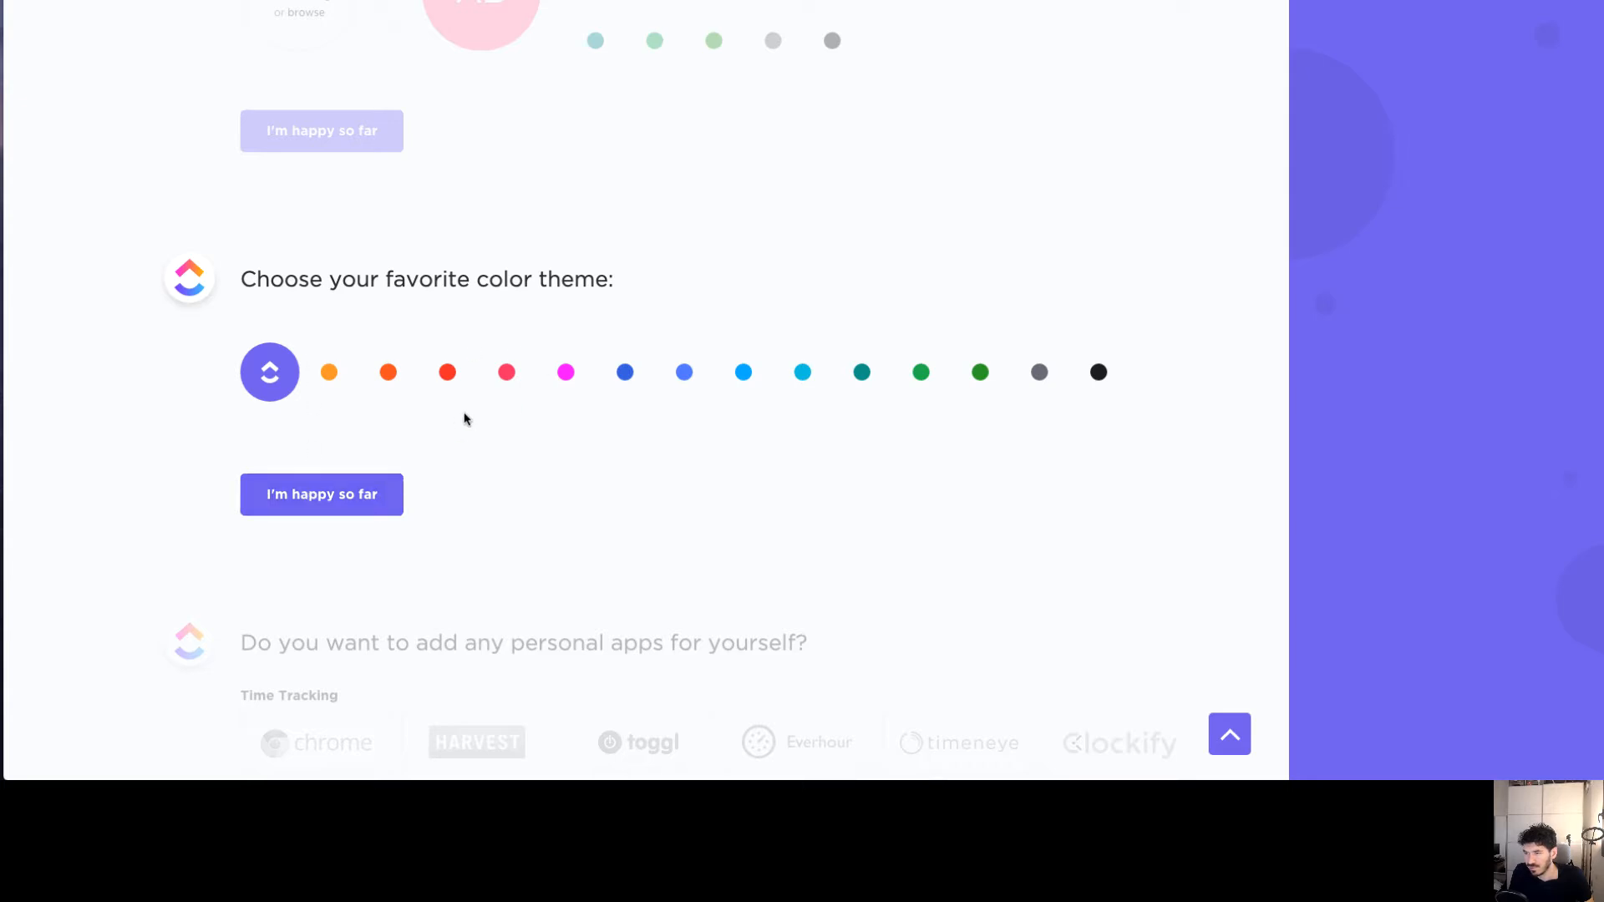
pyautogui.click(329, 372)
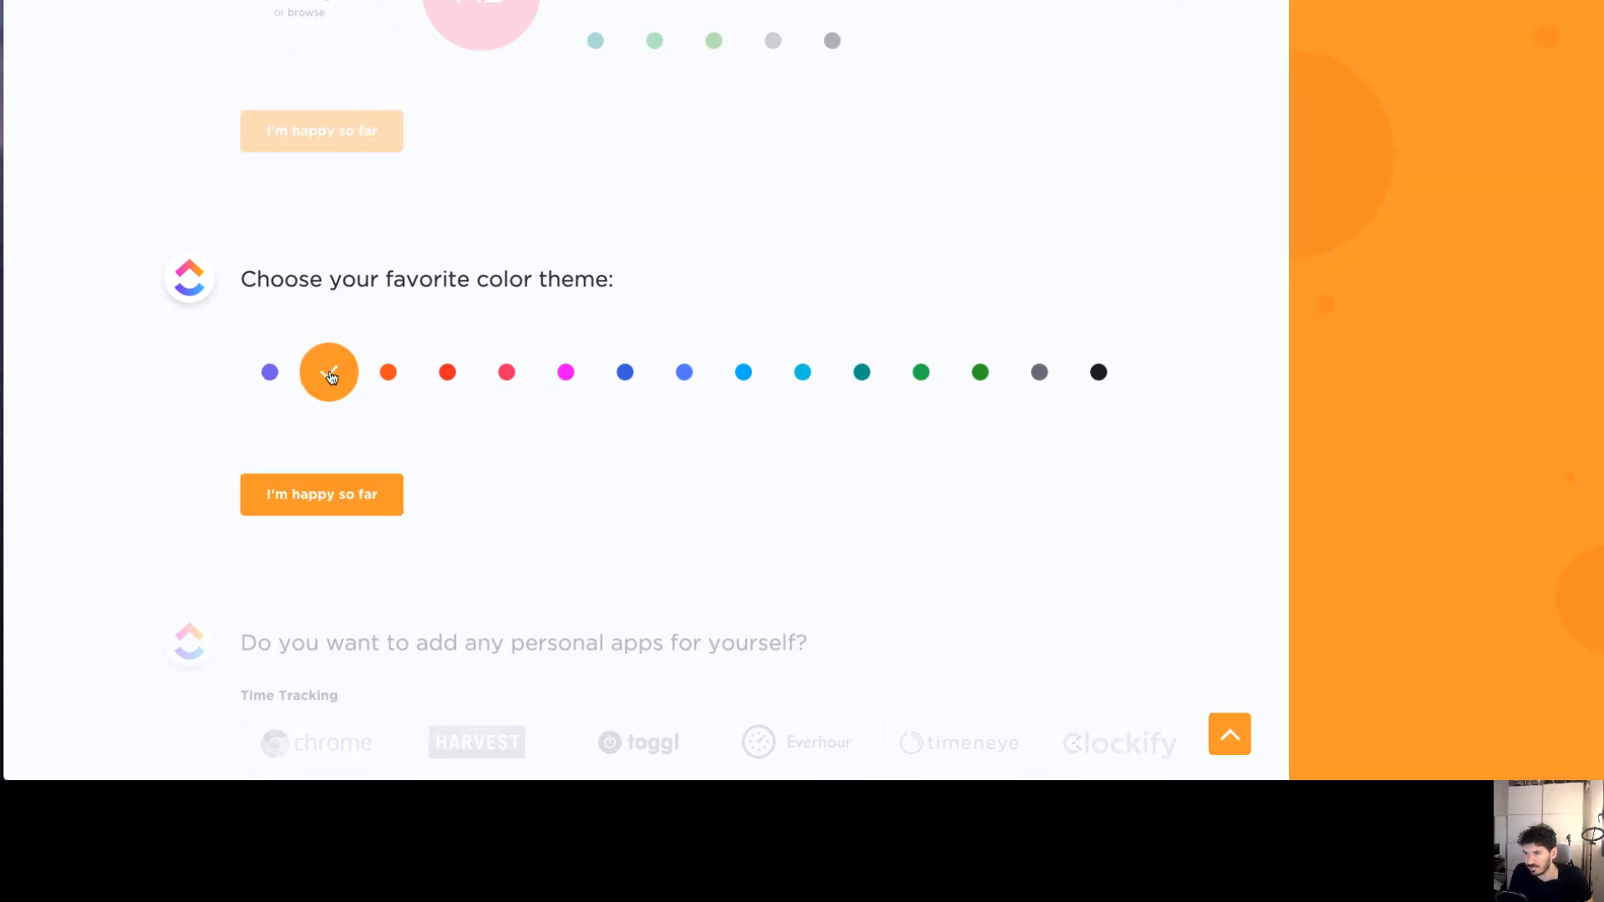
pyautogui.click(334, 480)
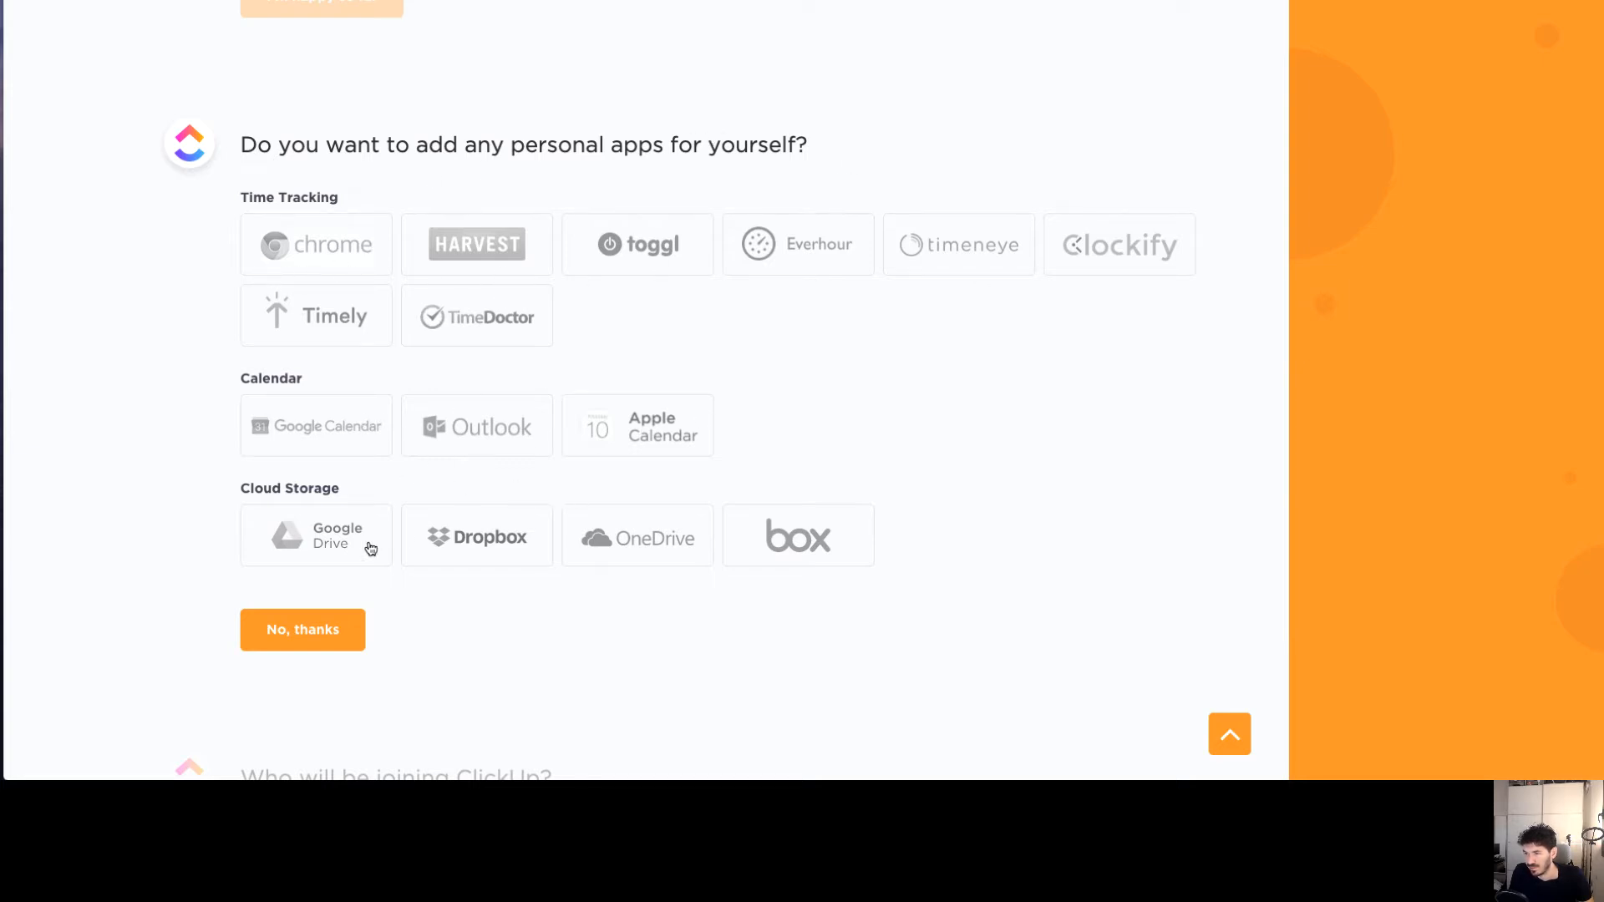
pyautogui.click(290, 631)
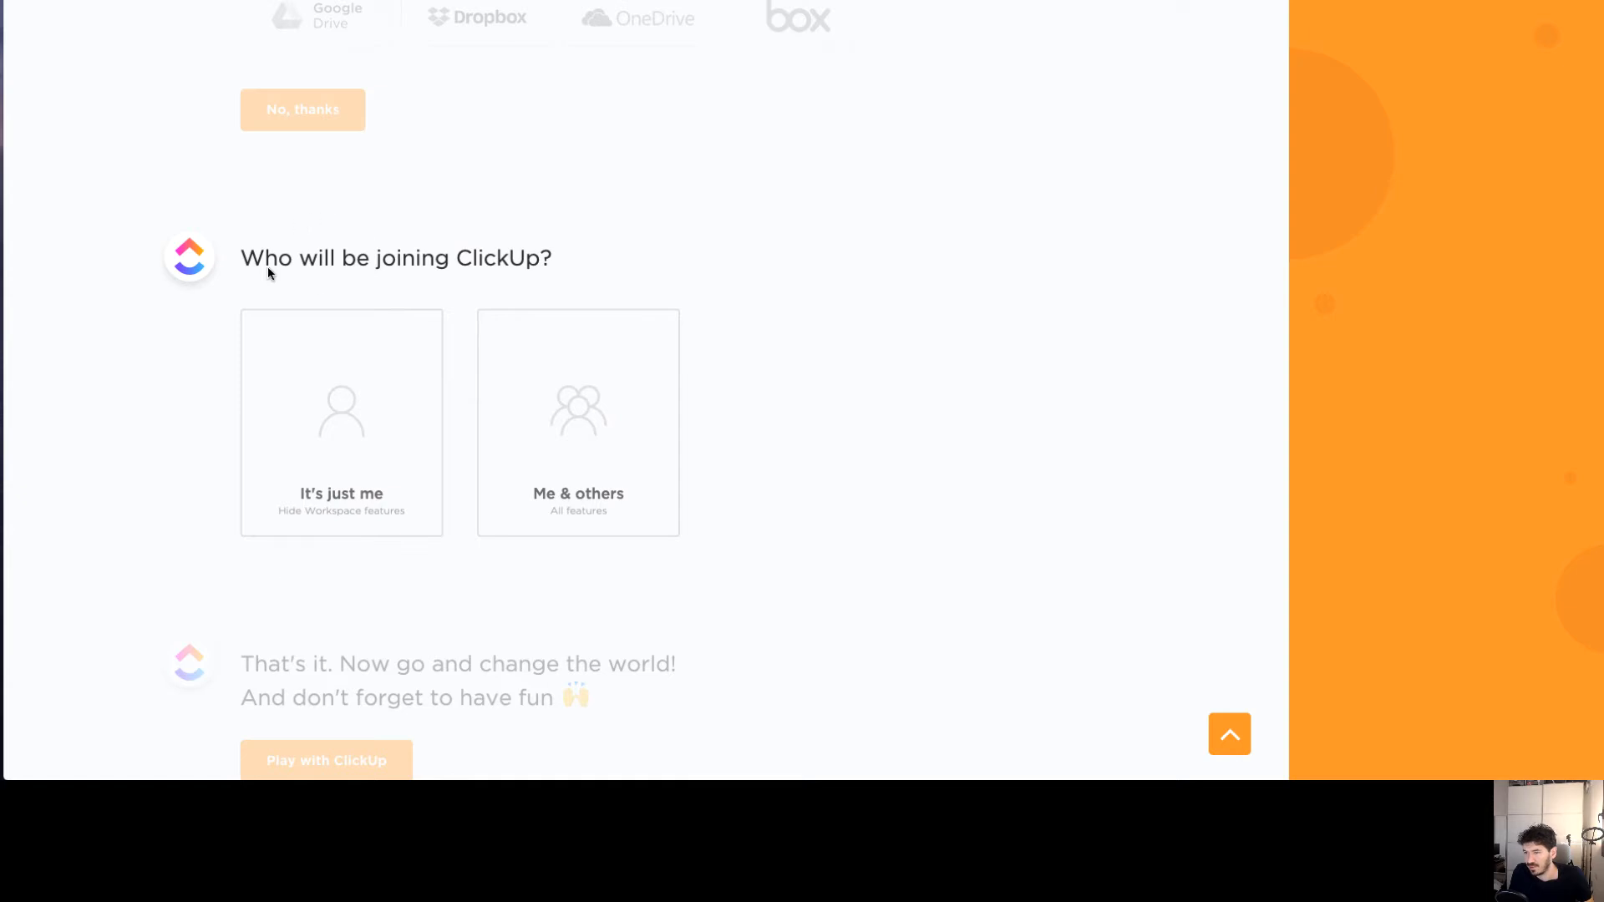
pyautogui.click(337, 443)
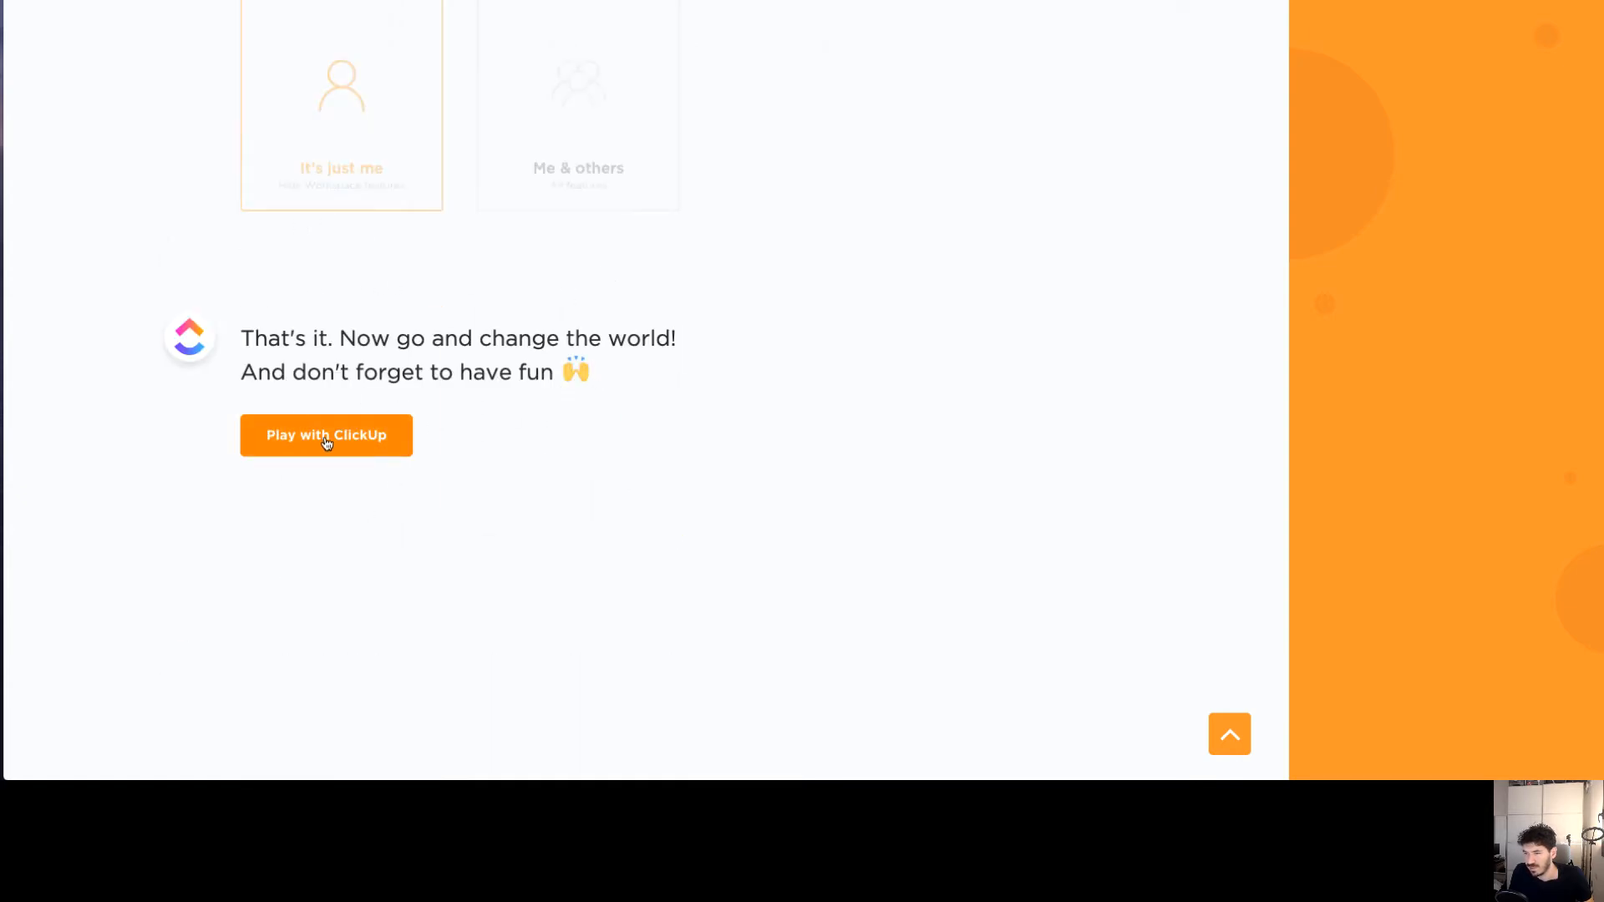
pyautogui.click(327, 436)
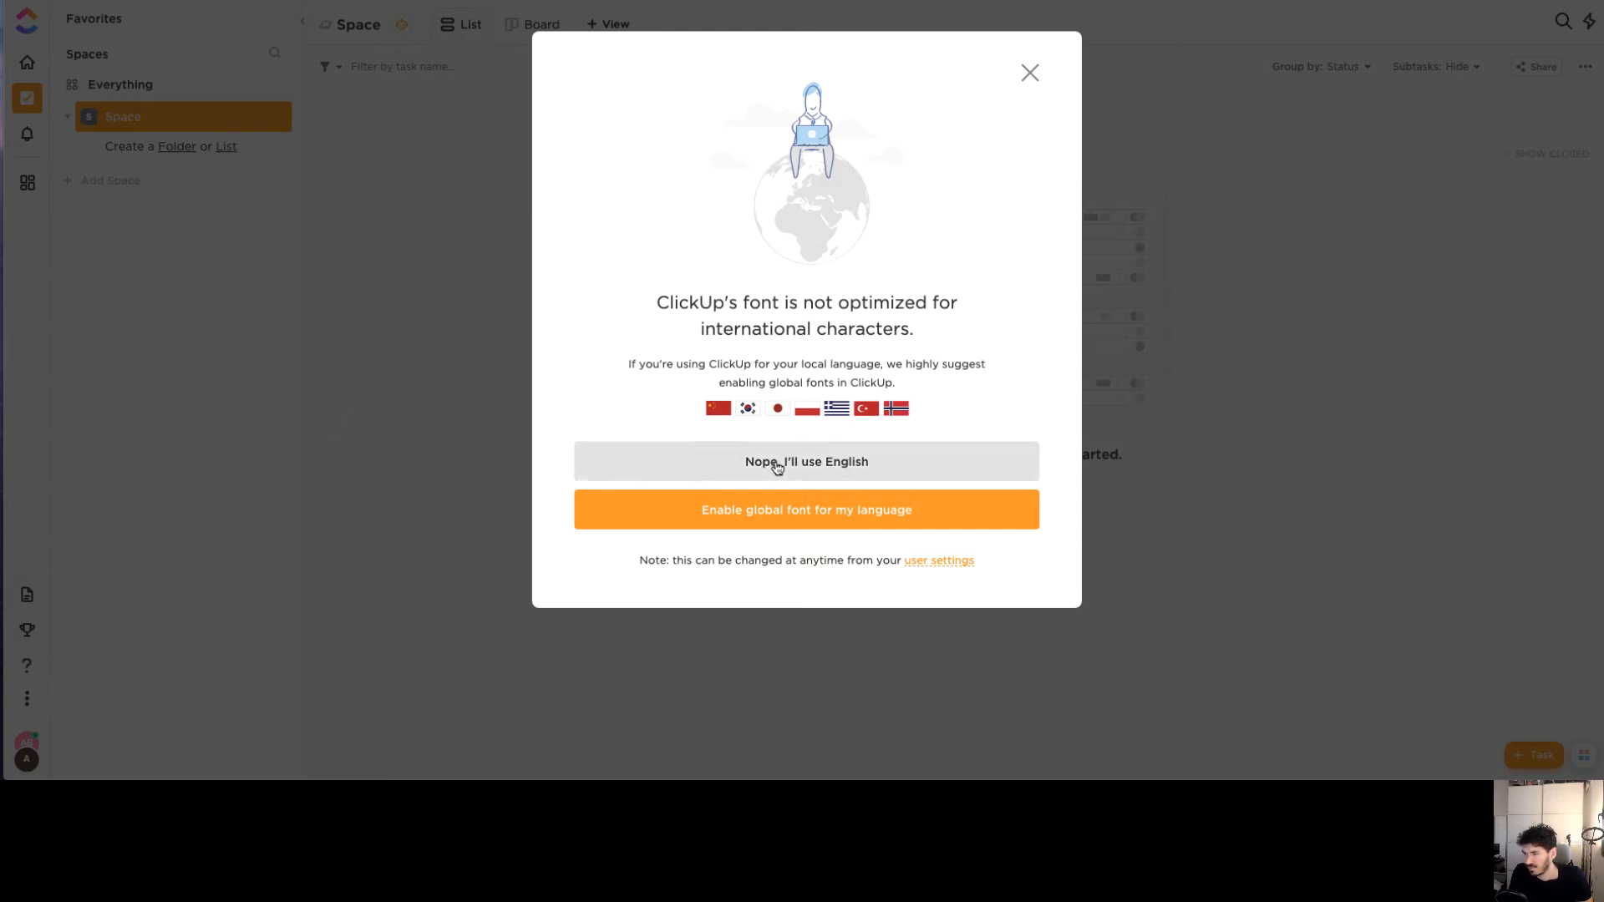
# Decline global fonts to keep English, then switch the empty Space to Board view
pyautogui.click(712, 462)
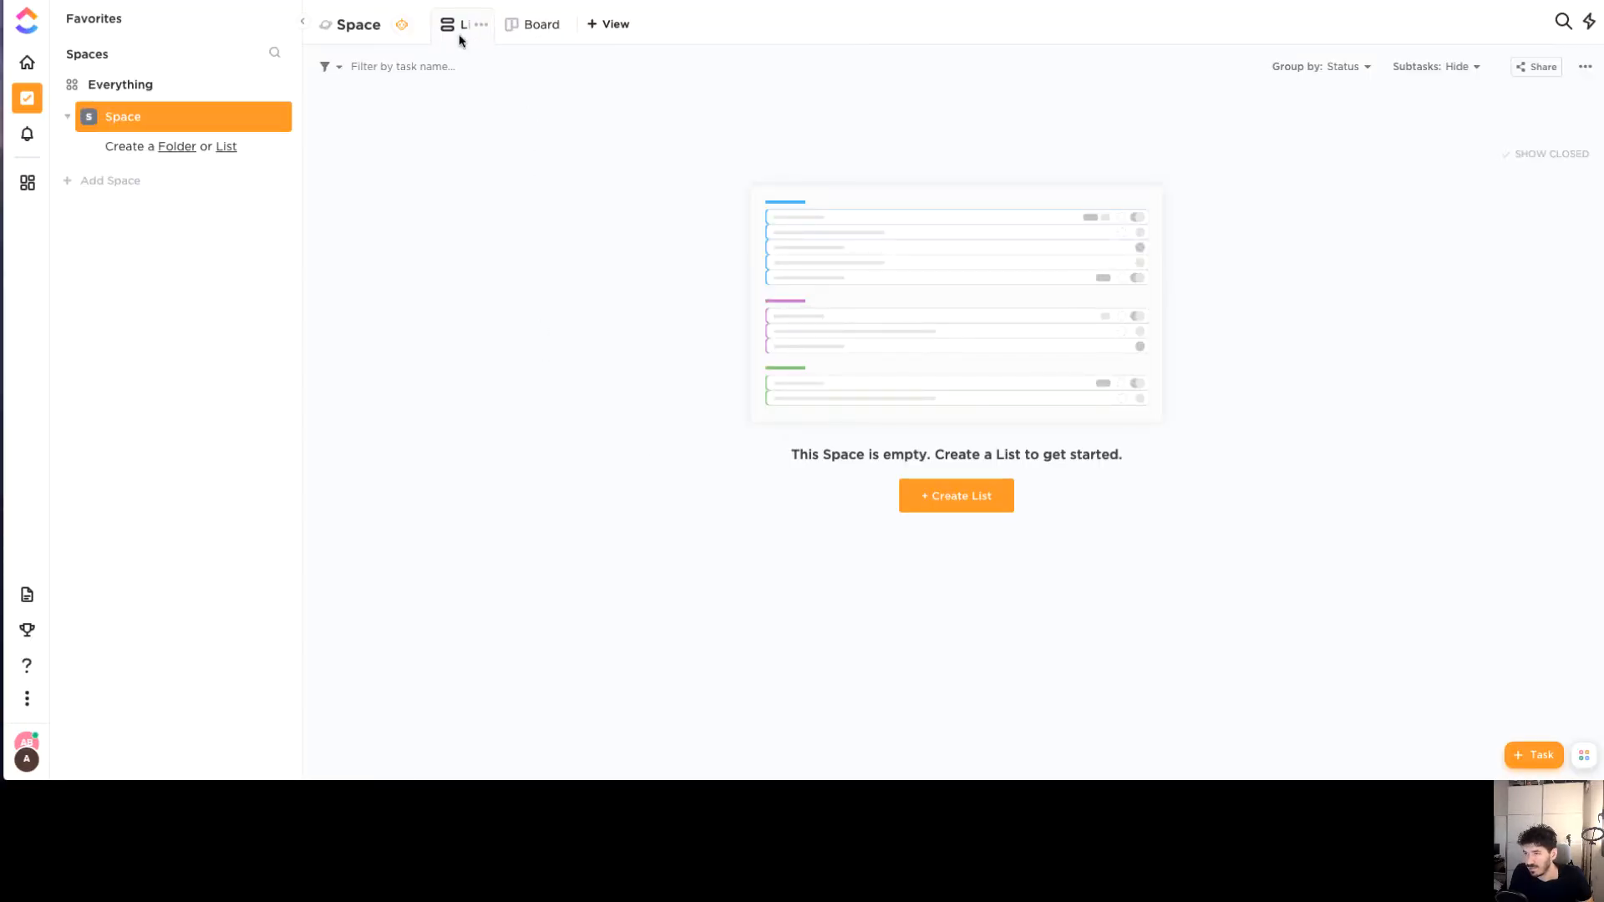
pyautogui.click(523, 37)
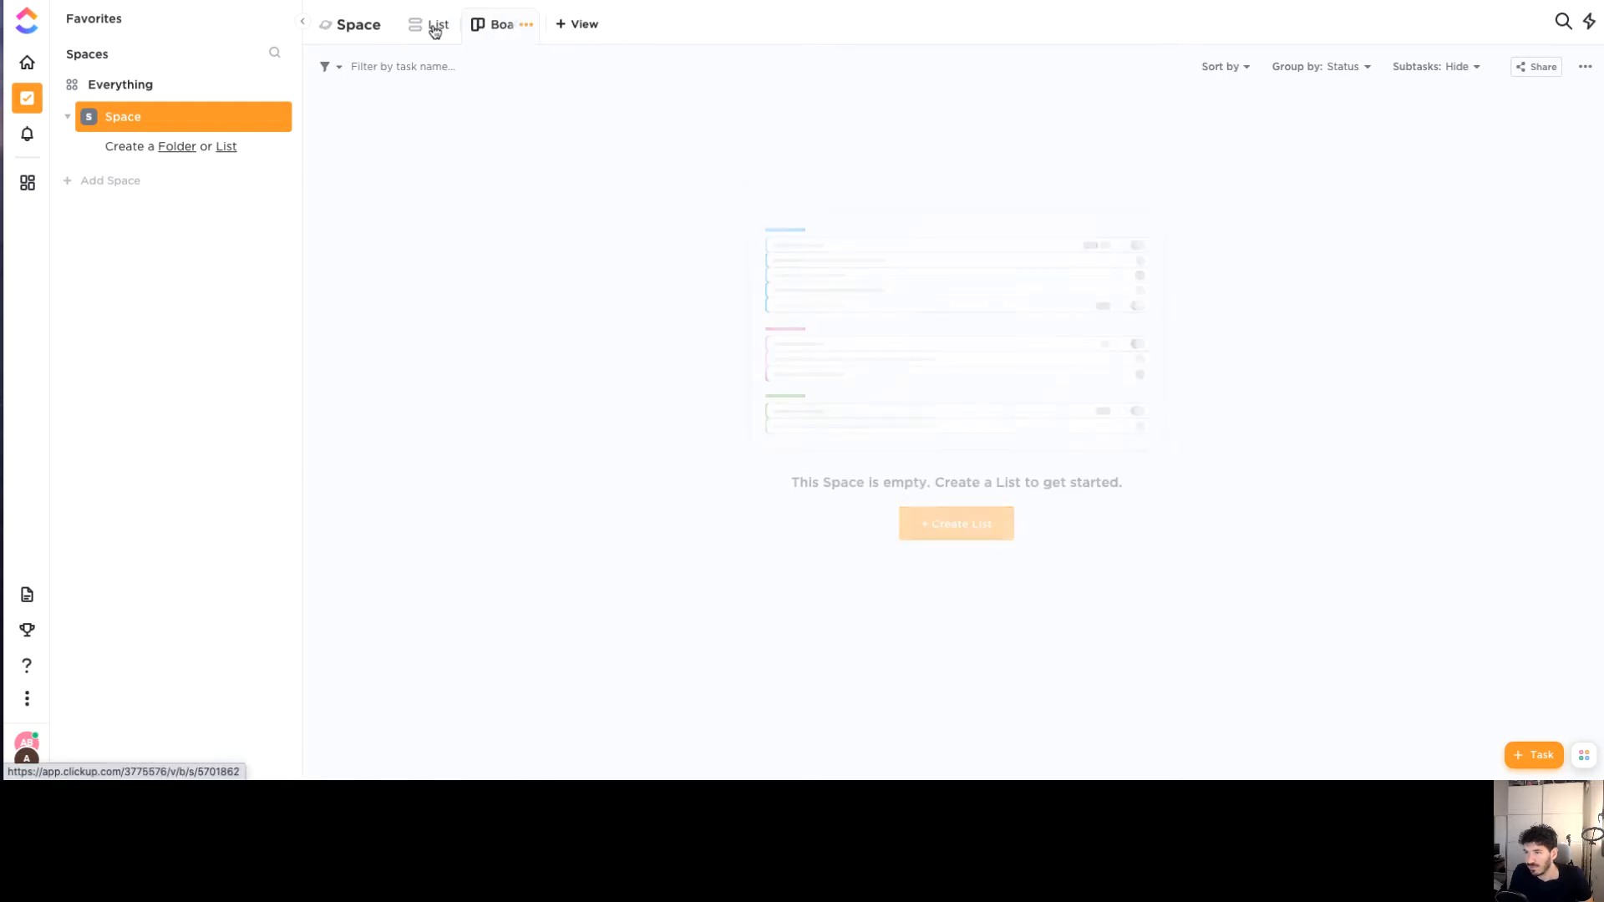
pyautogui.click(352, 28)
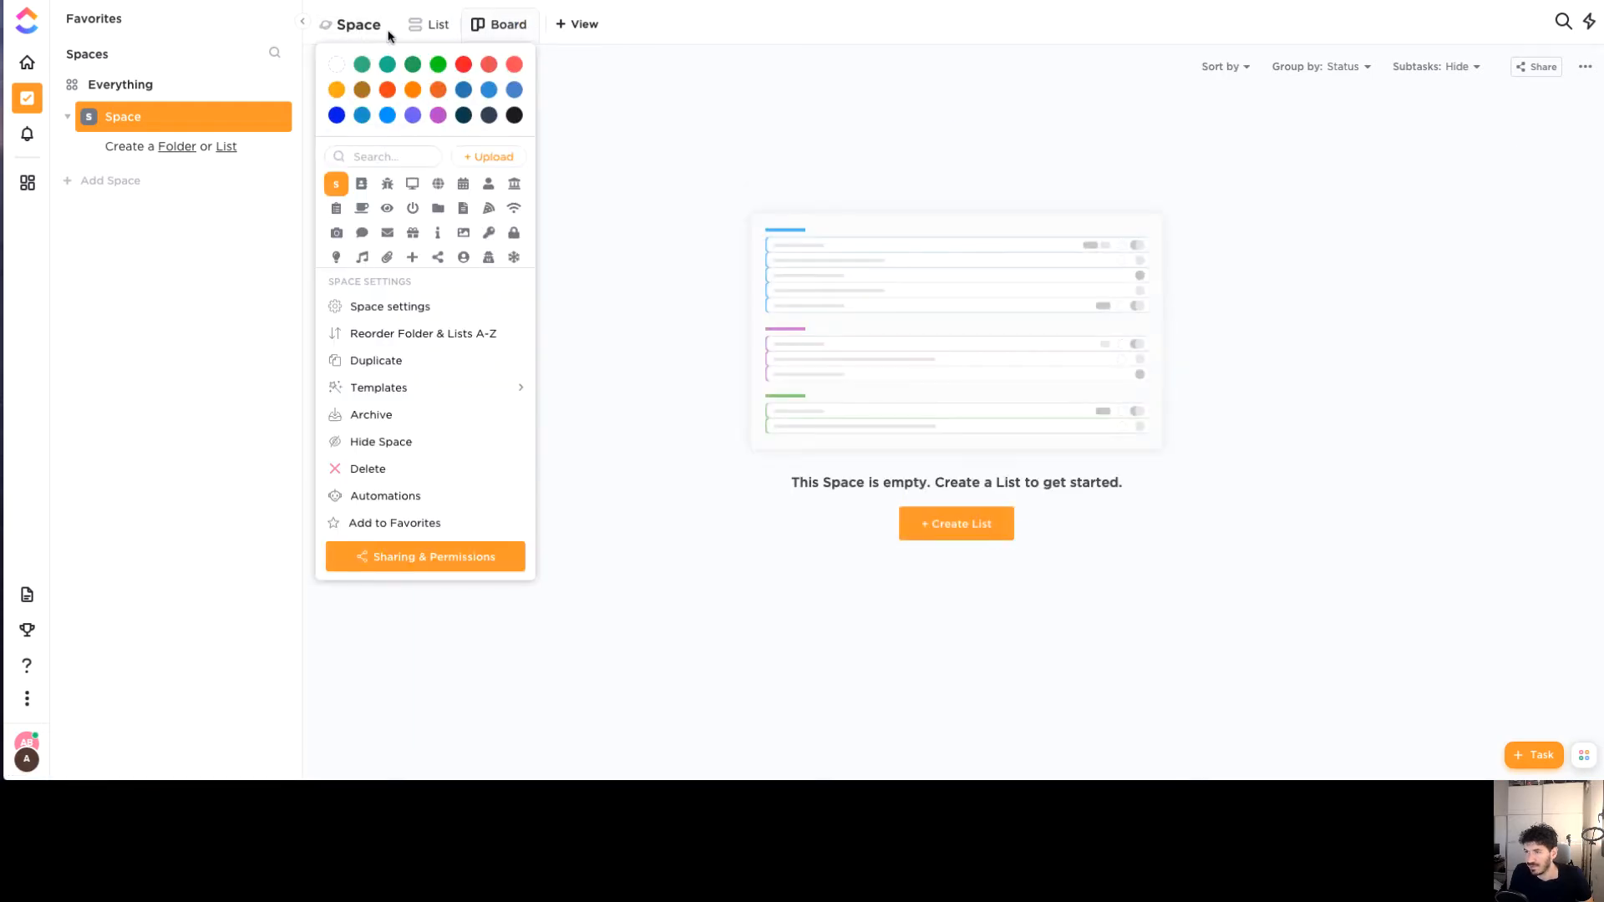
pyautogui.click(526, 26)
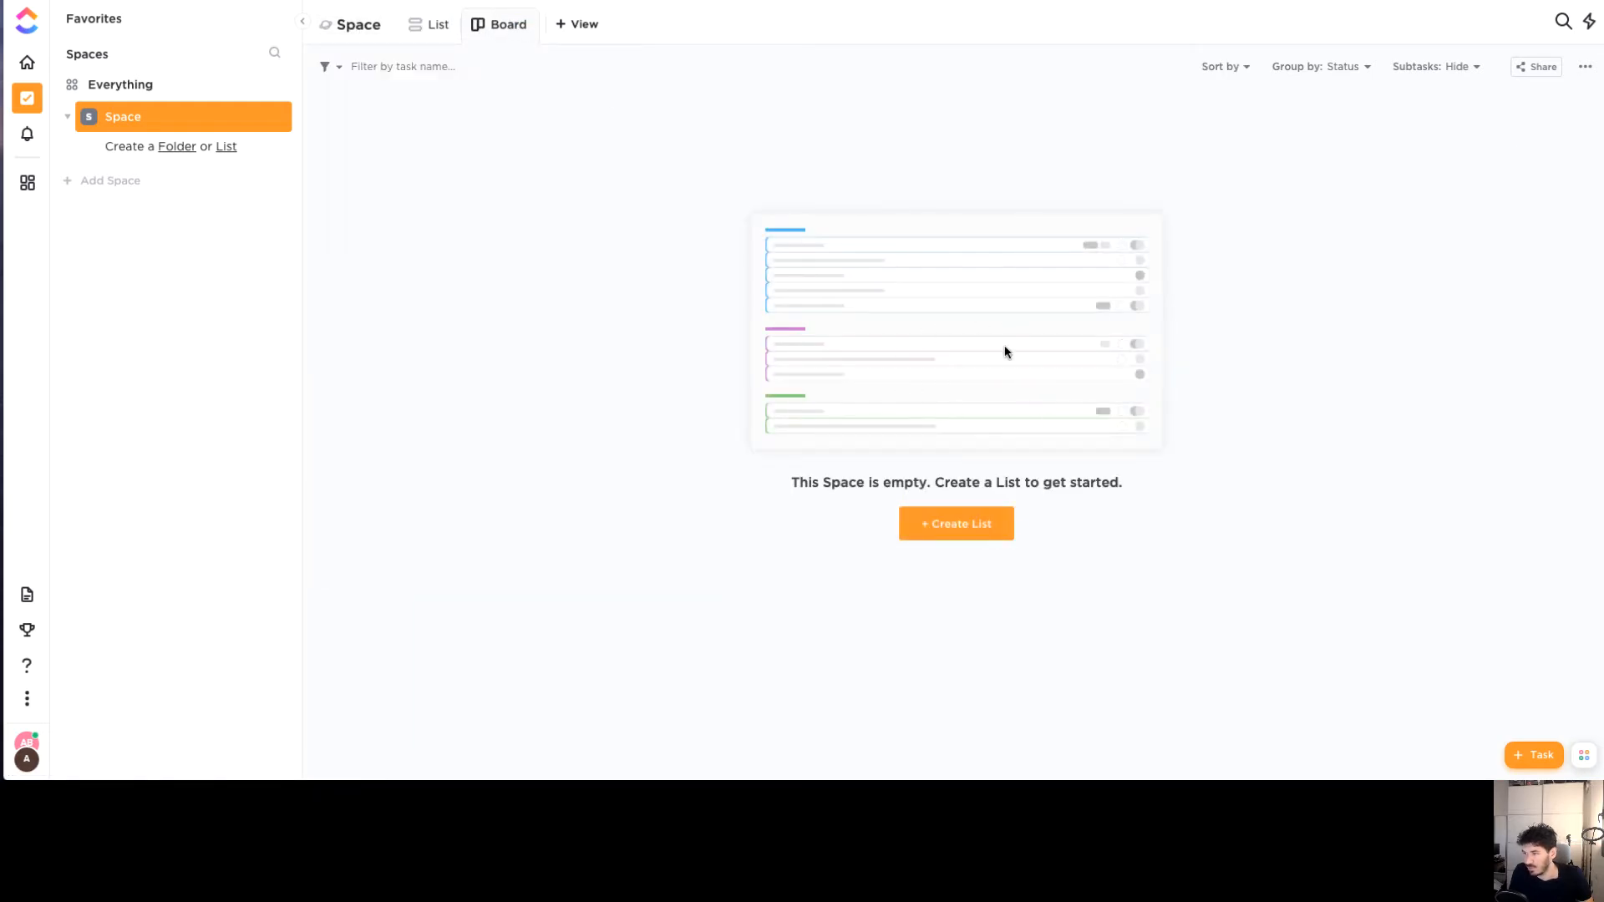
# Create a new List and add the task 'Create YouTube video for ClickUp'
pyautogui.click(903, 521)
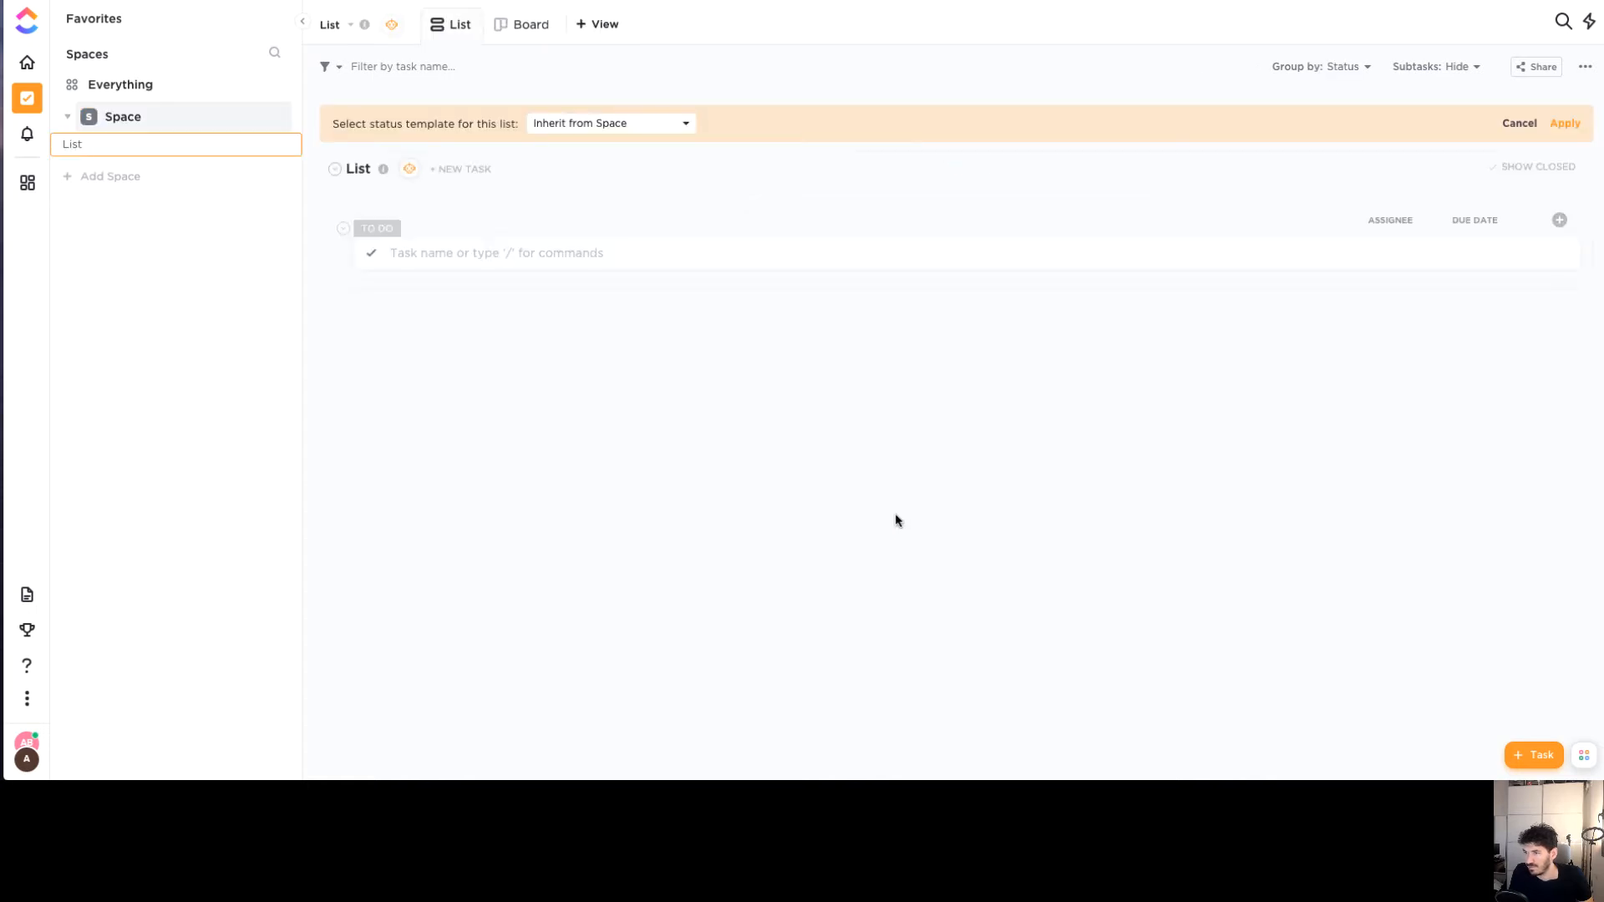
pyautogui.click(524, 254)
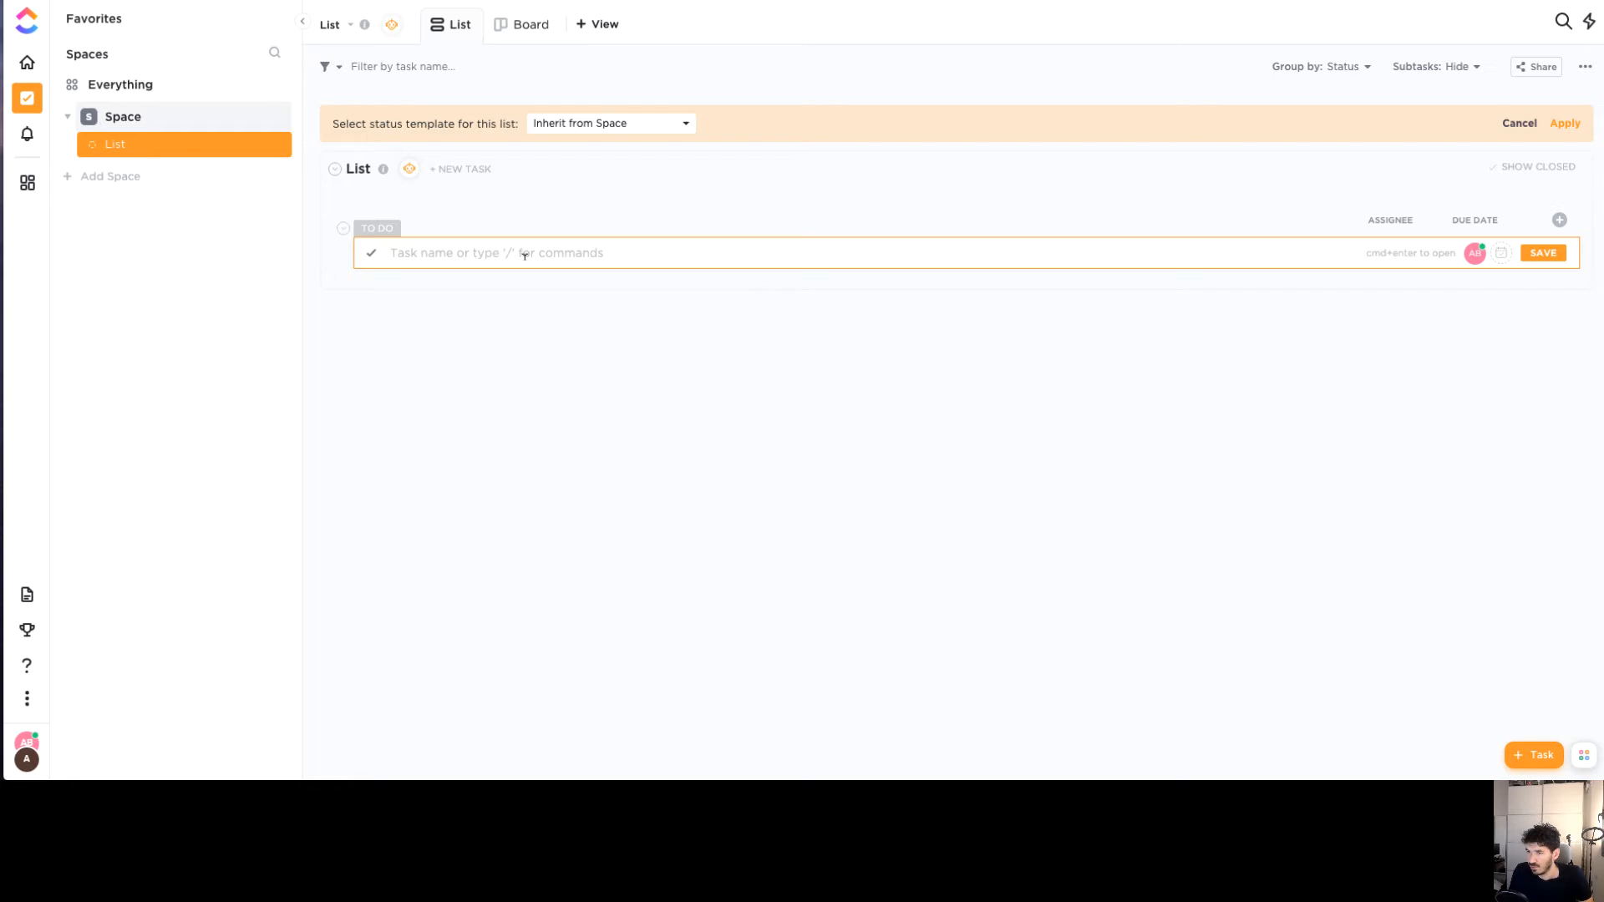
pyautogui.write('C')
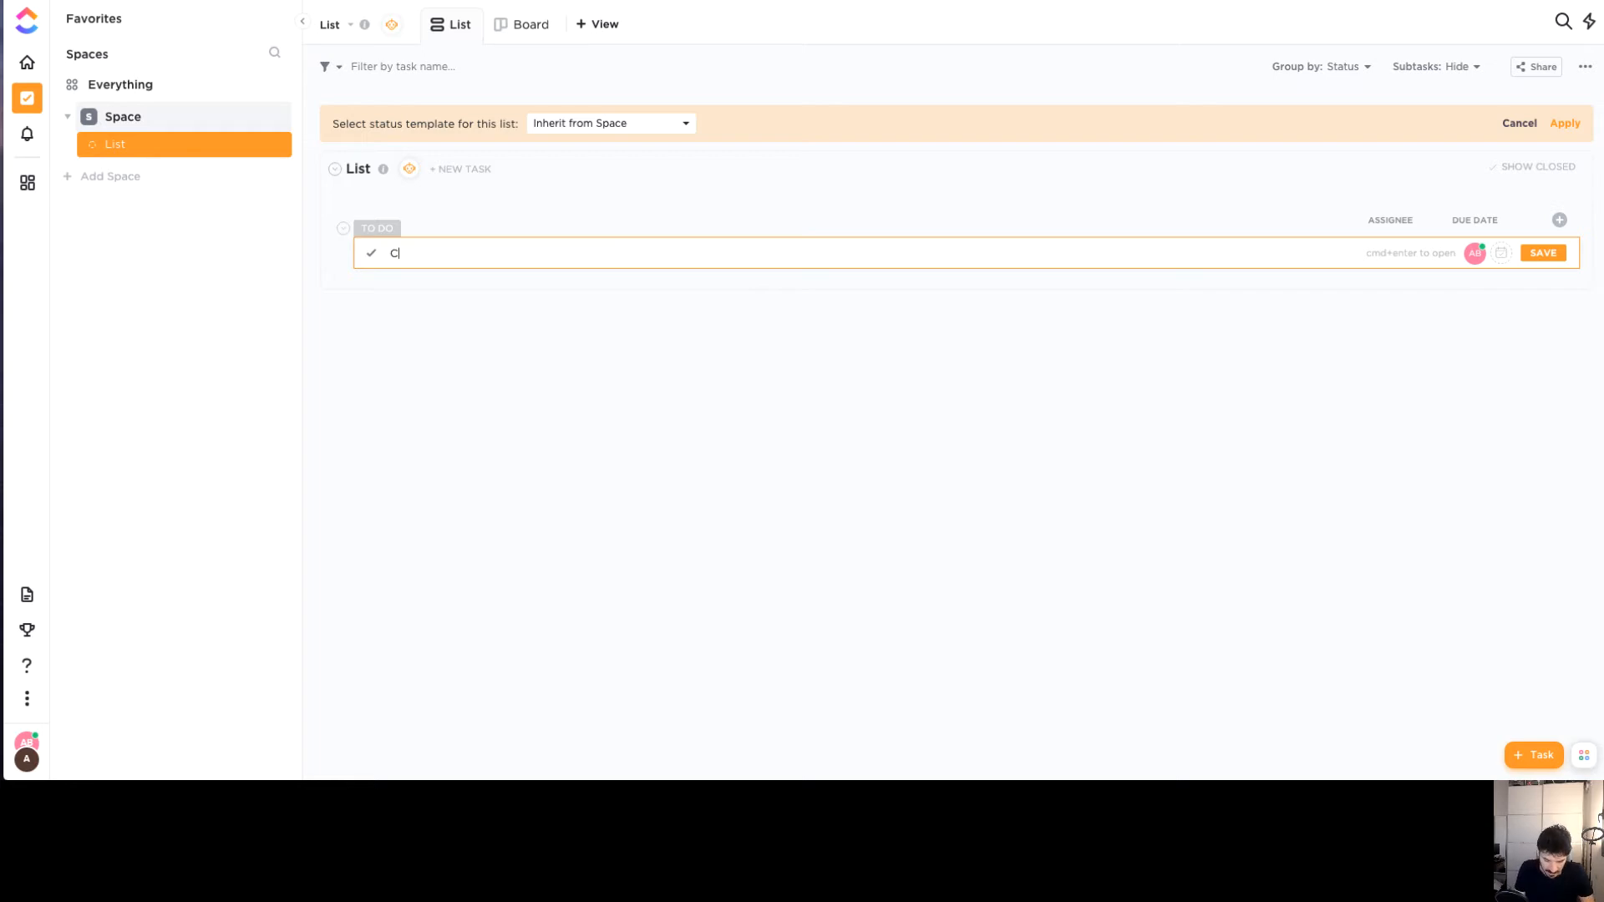
pyautogui.write('reate Yo')
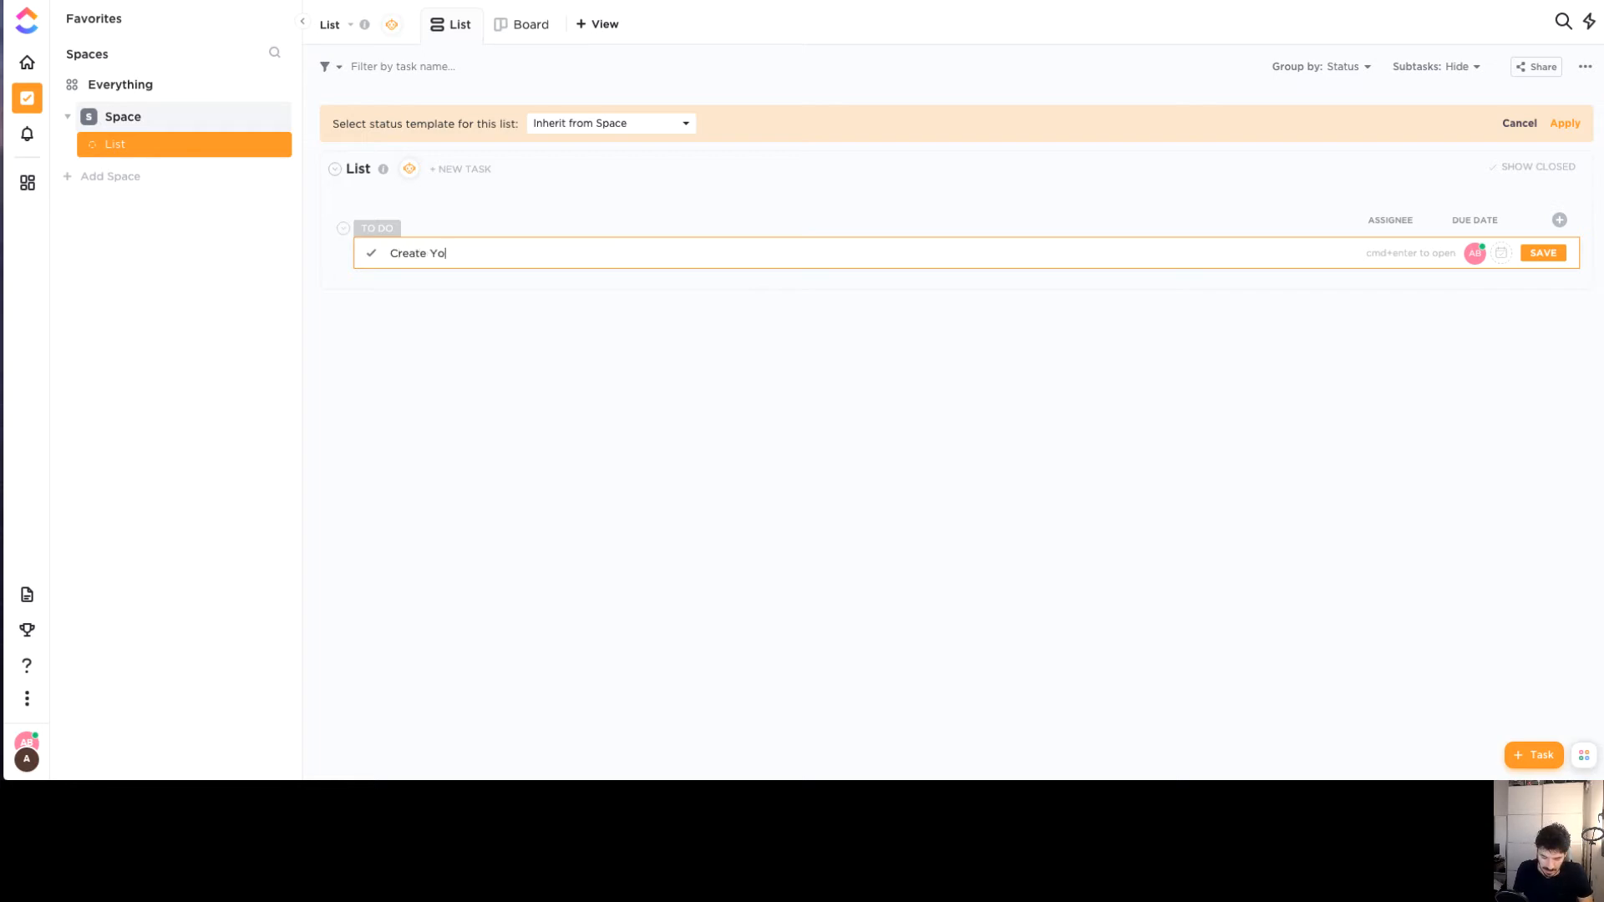
pyautogui.write('uTube video for ClickUp')
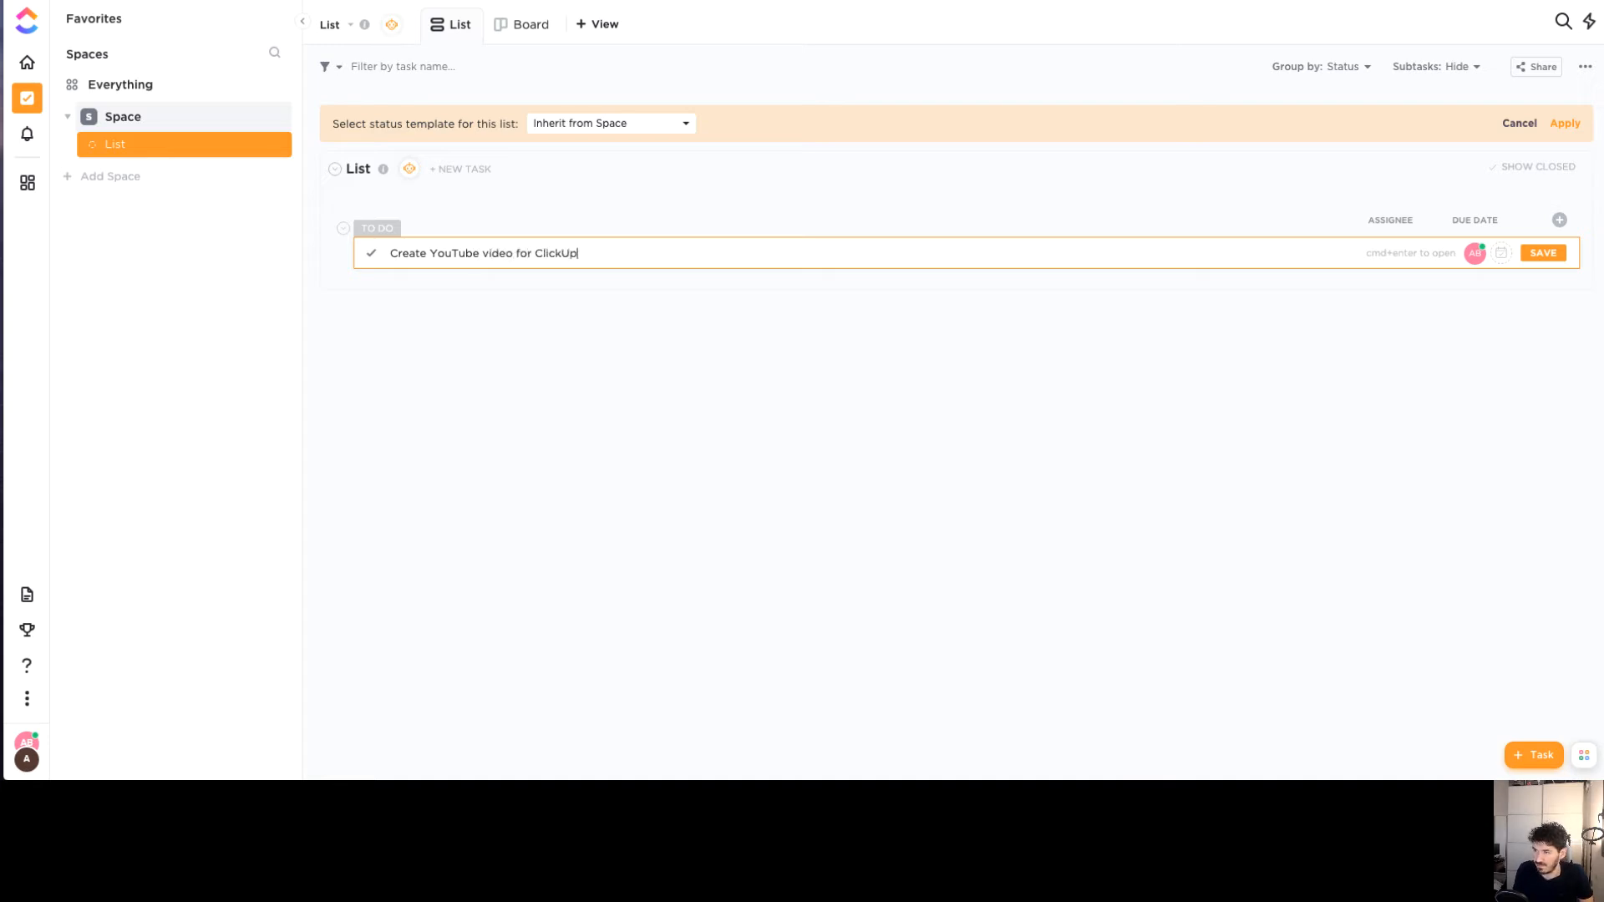
pyautogui.press('Return')
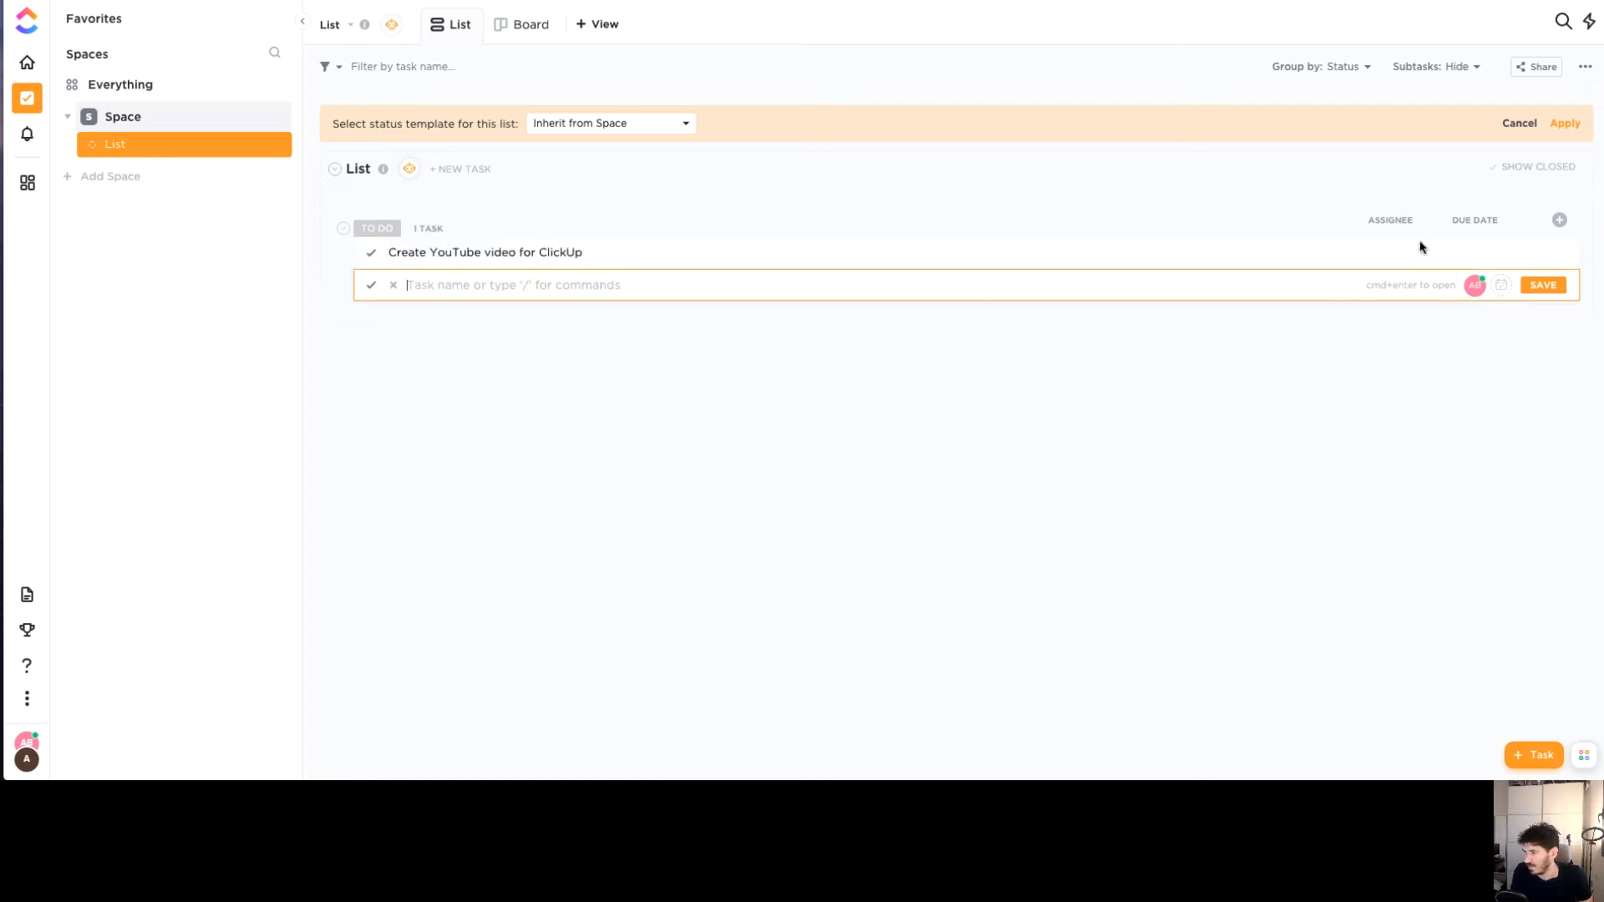
# Assign the task to yourself and set its due date to next week's Monday
pyautogui.click(1392, 253)
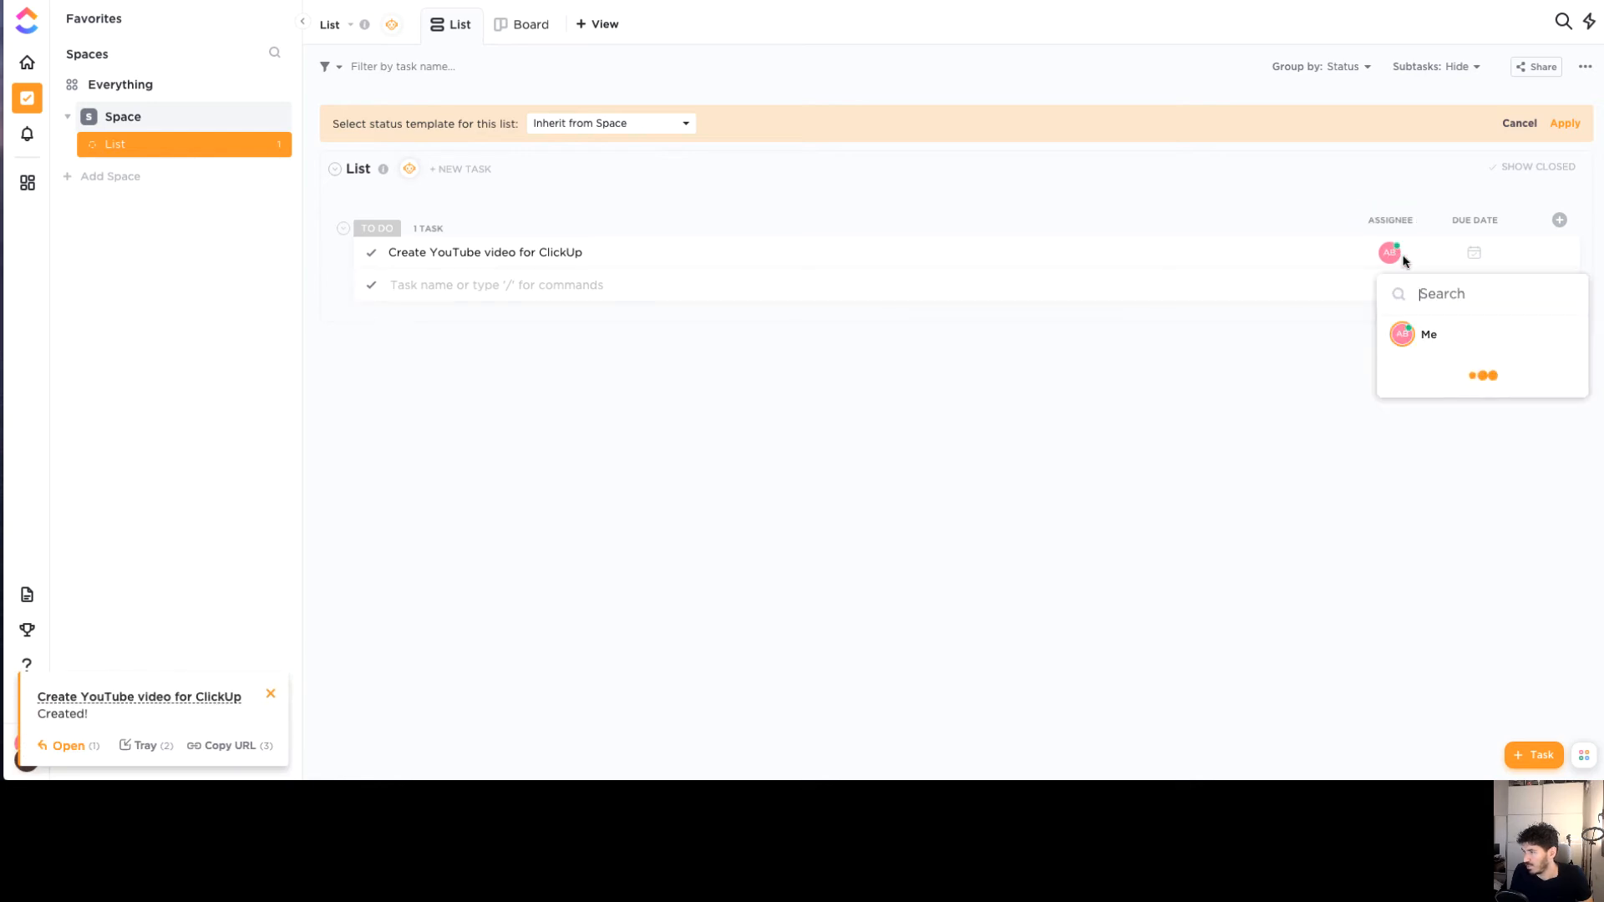
pyautogui.click(1337, 219)
pyautogui.click(1475, 254)
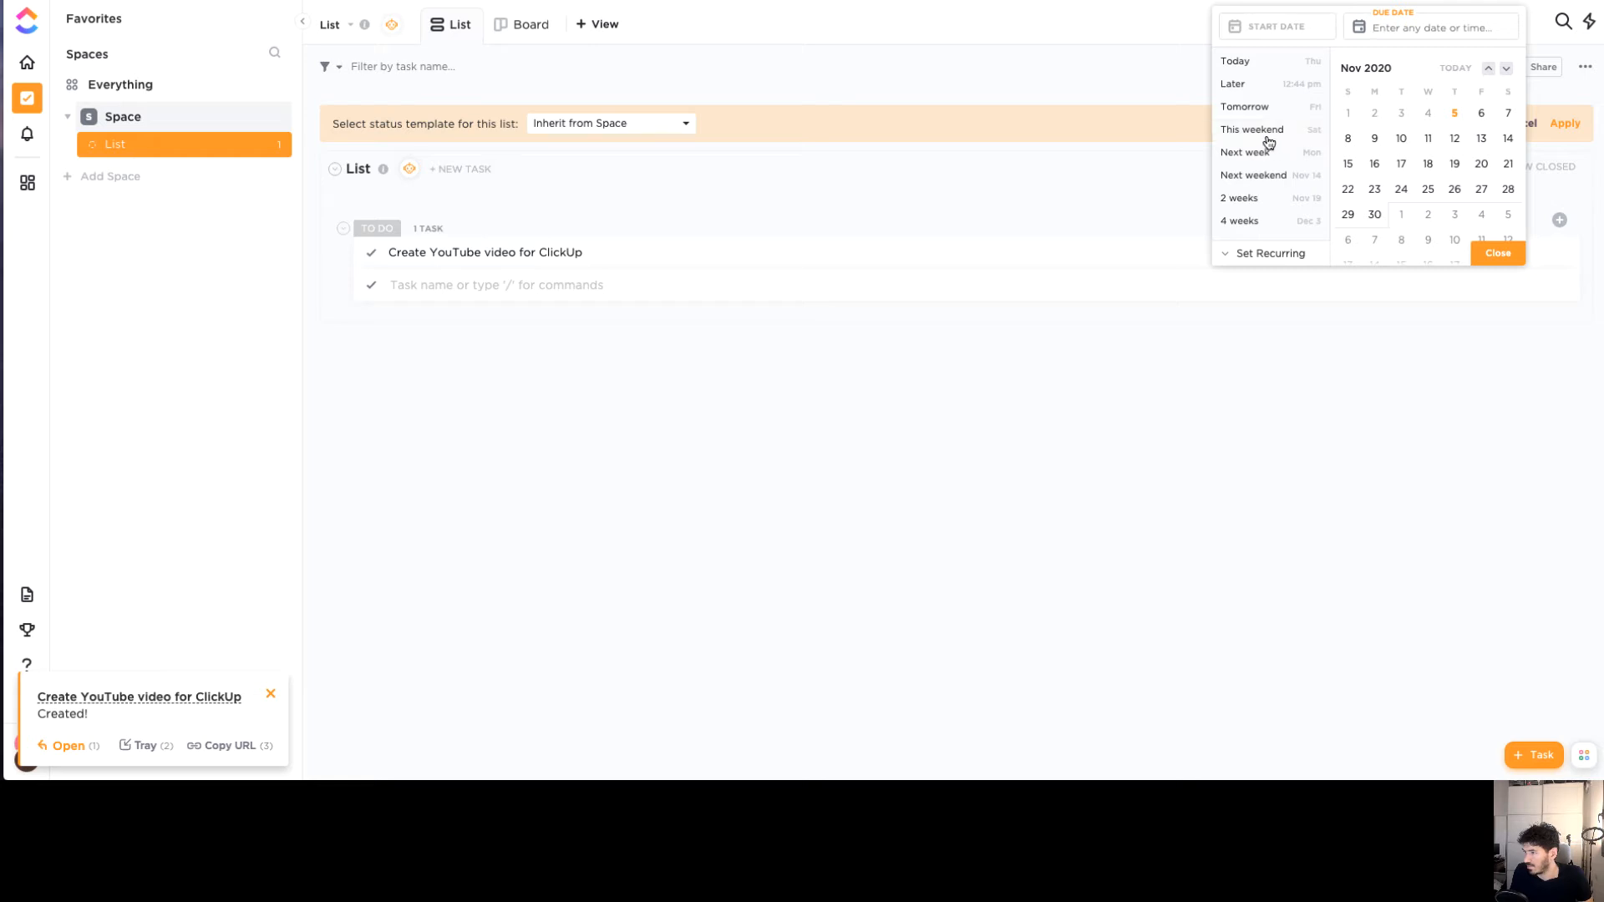
pyautogui.press('Escape')
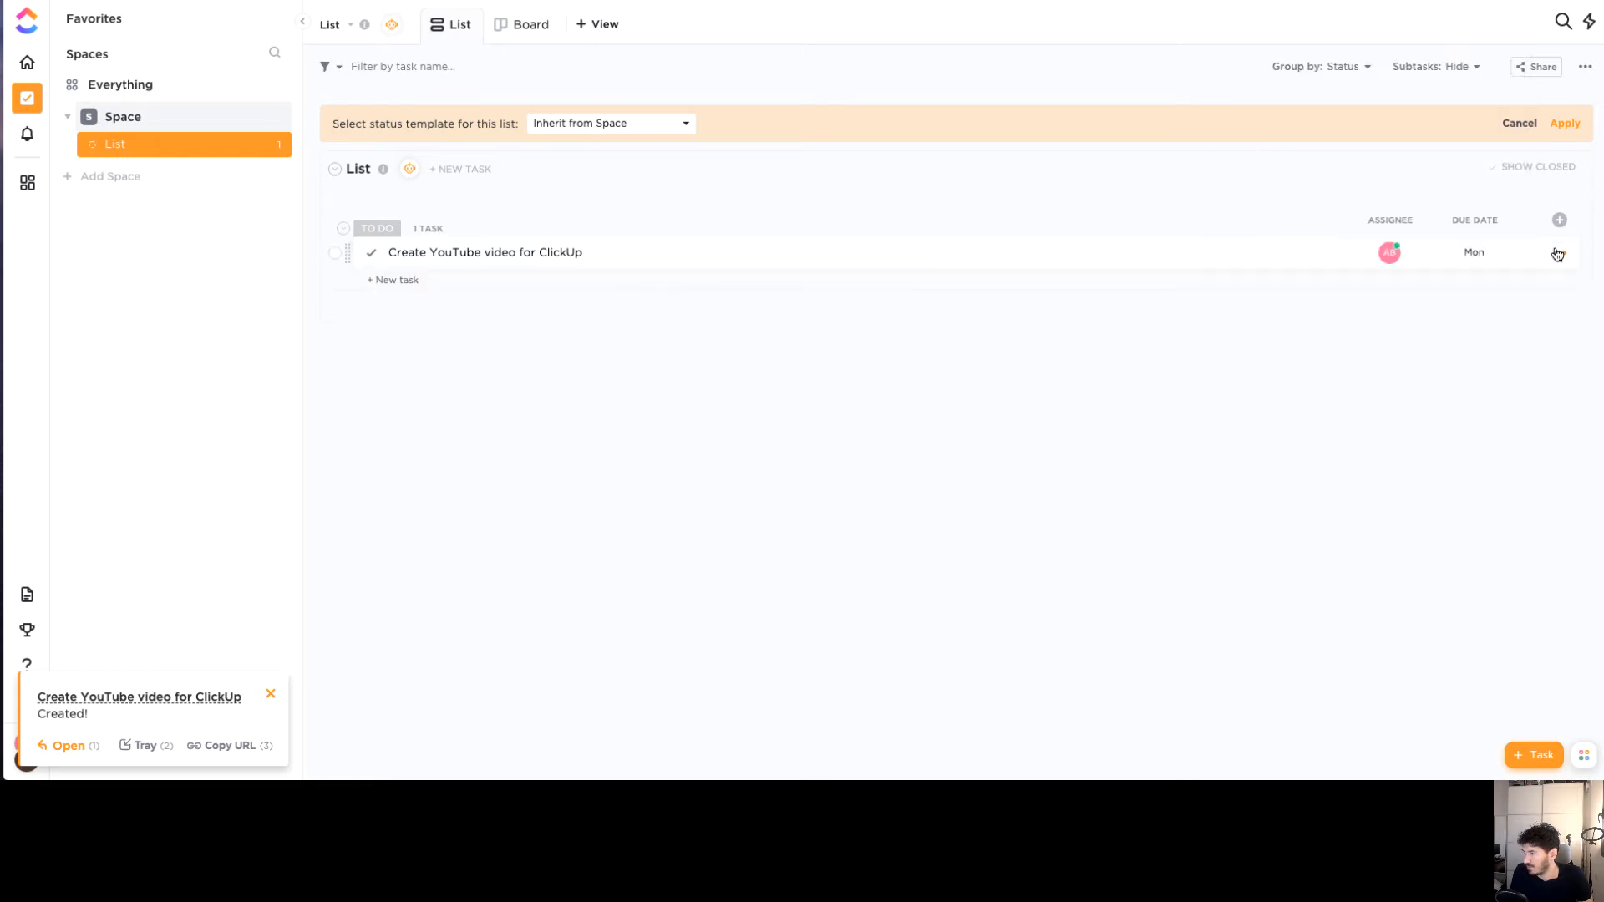
pyautogui.click(1557, 252)
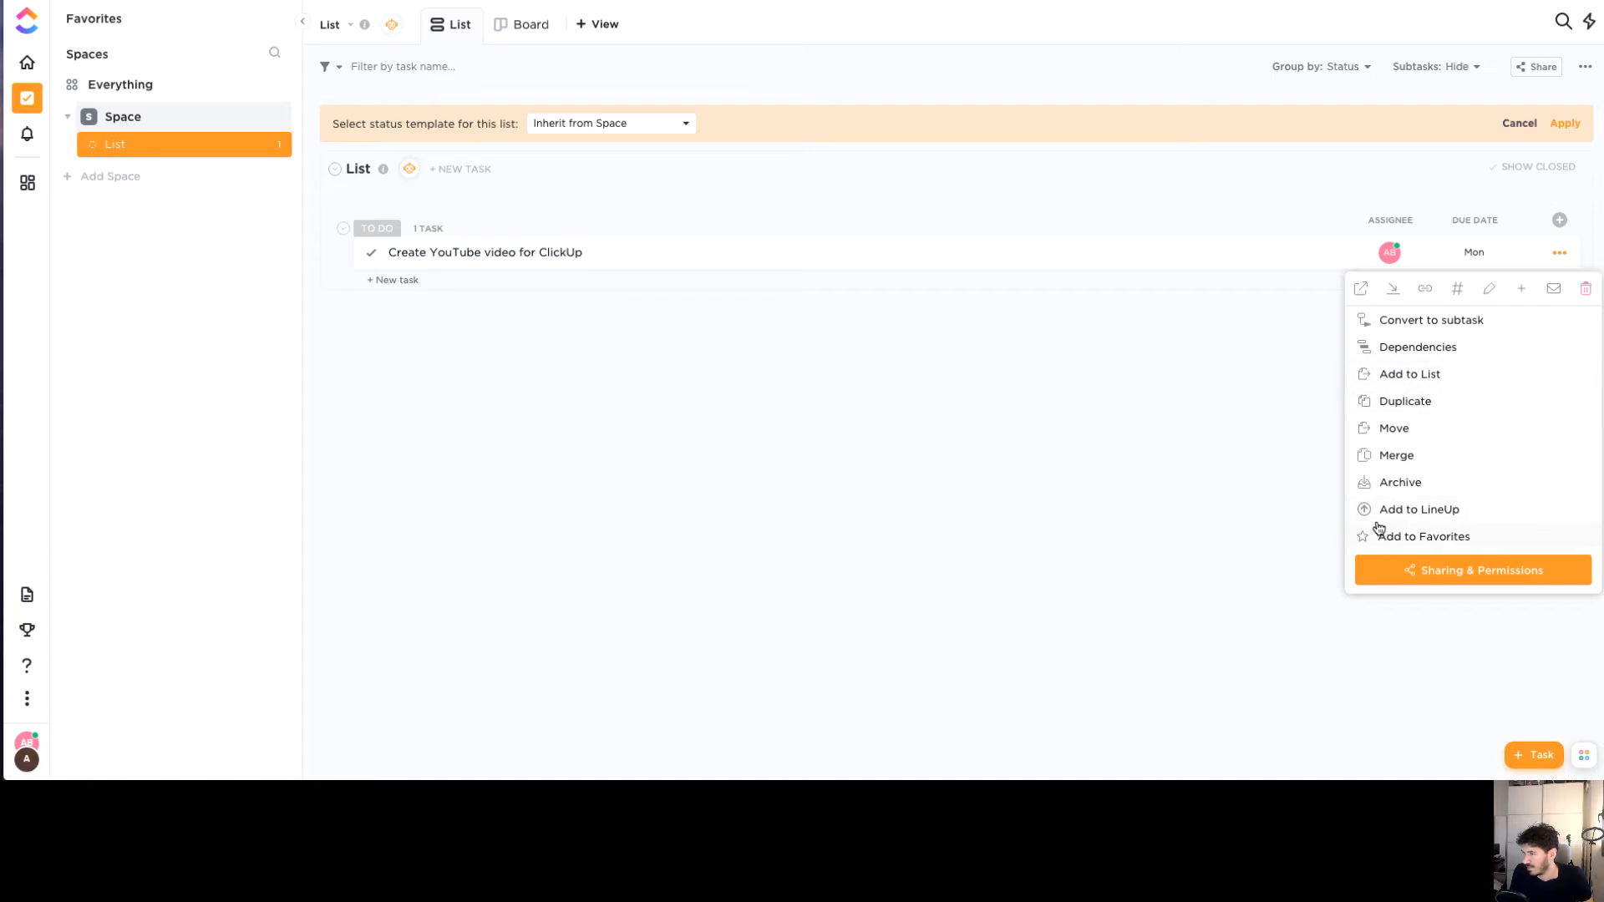
# Check the task's comment e-mail address, then add a Created by column to the table
pyautogui.click(1552, 290)
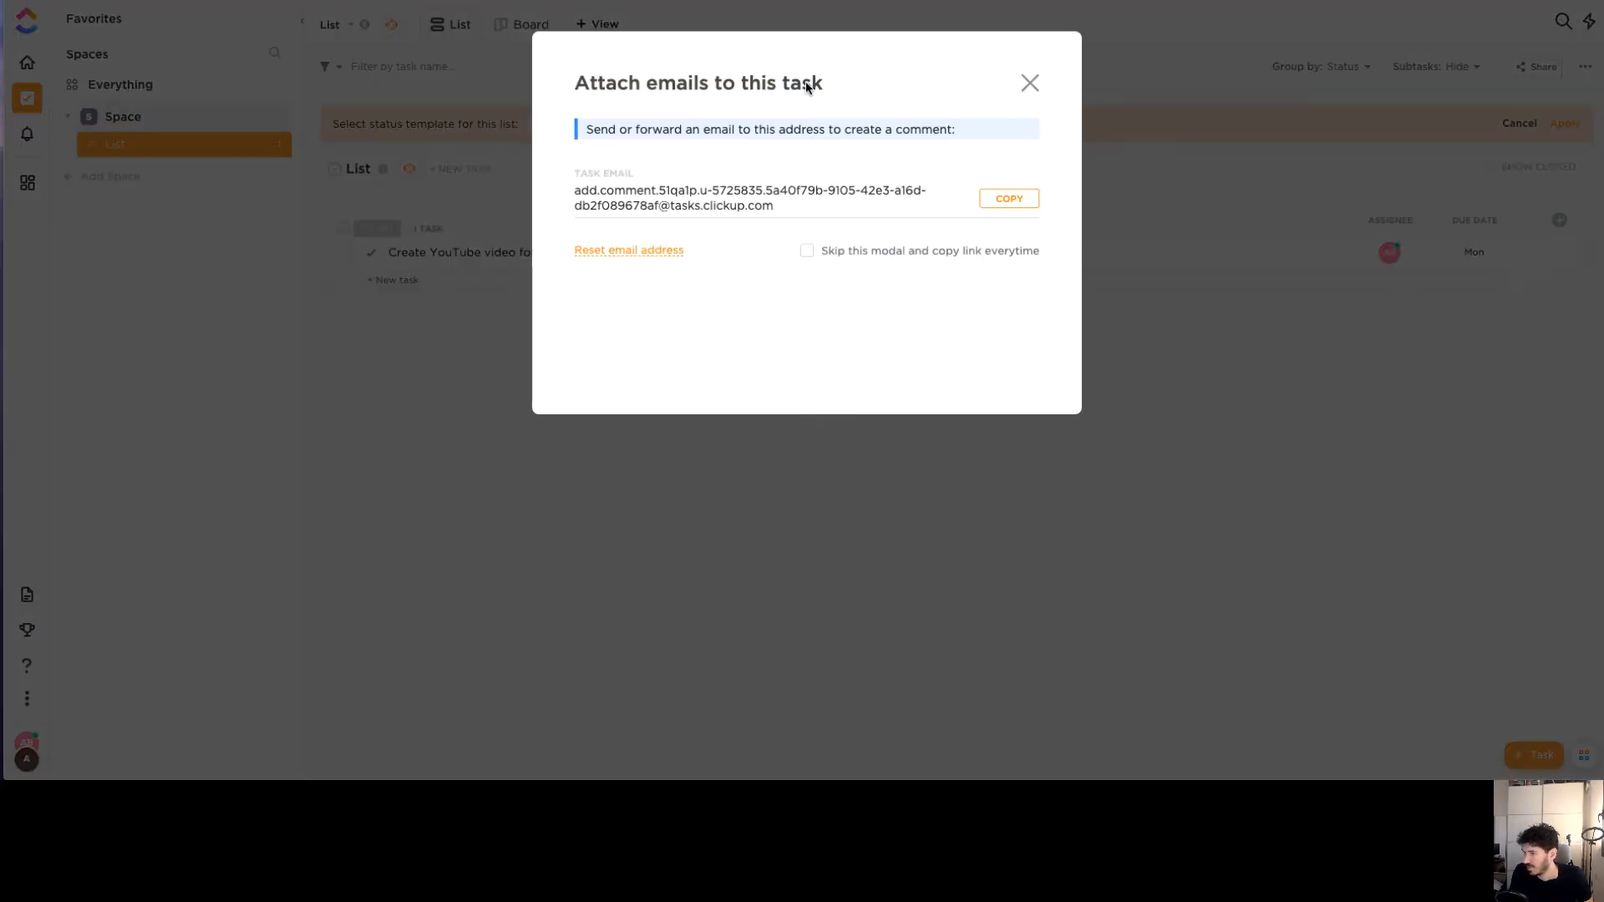
pyautogui.click(1030, 83)
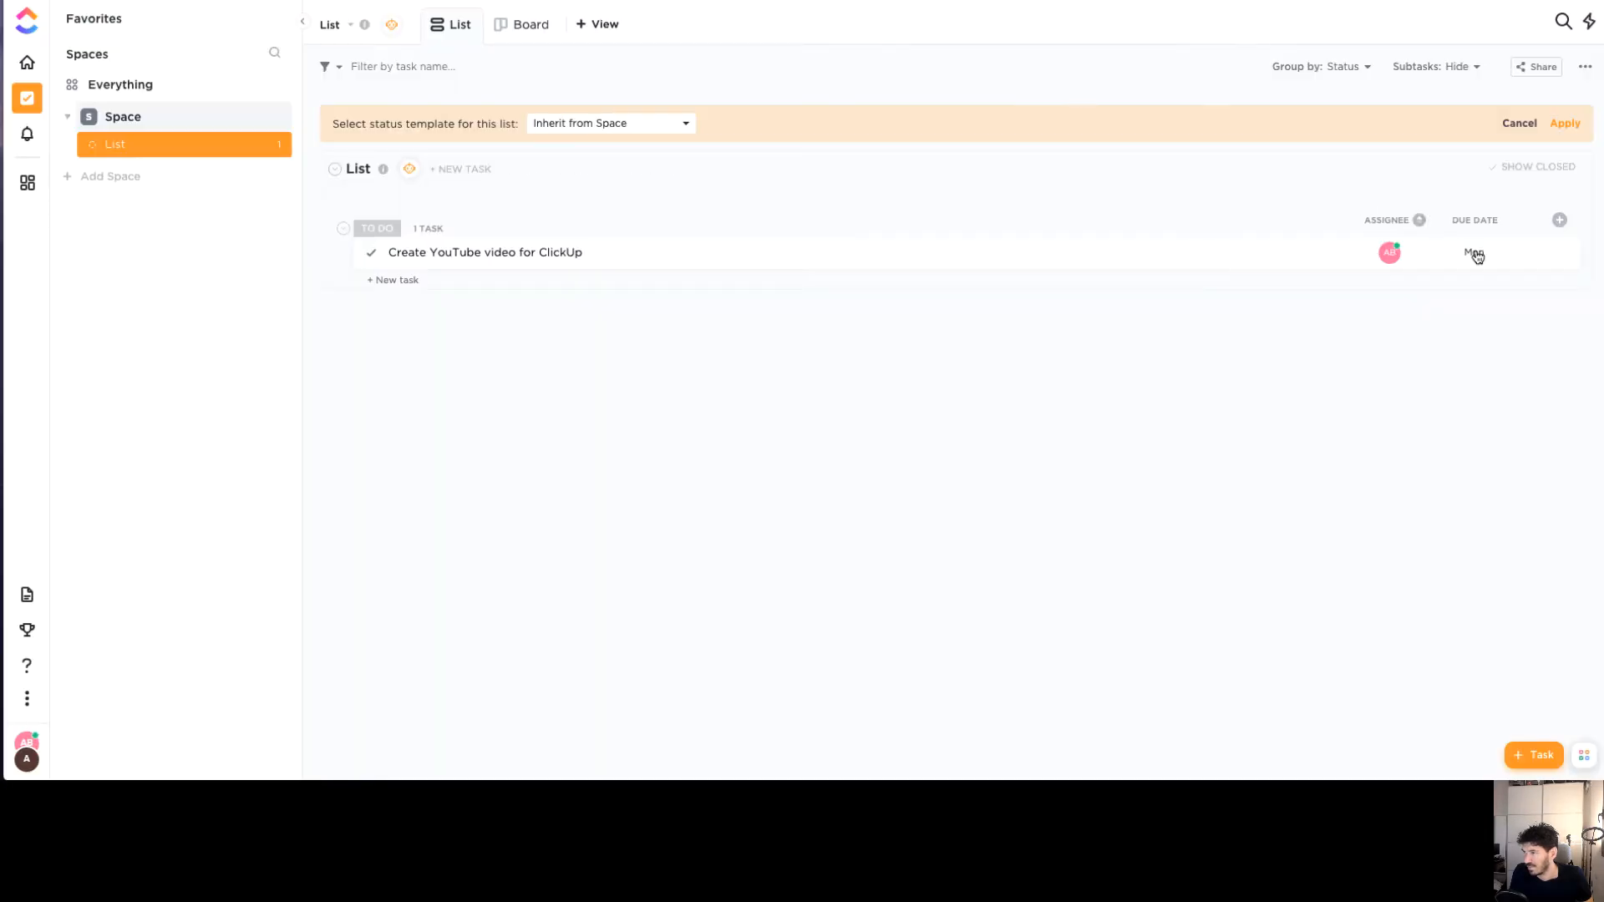
pyautogui.click(1560, 221)
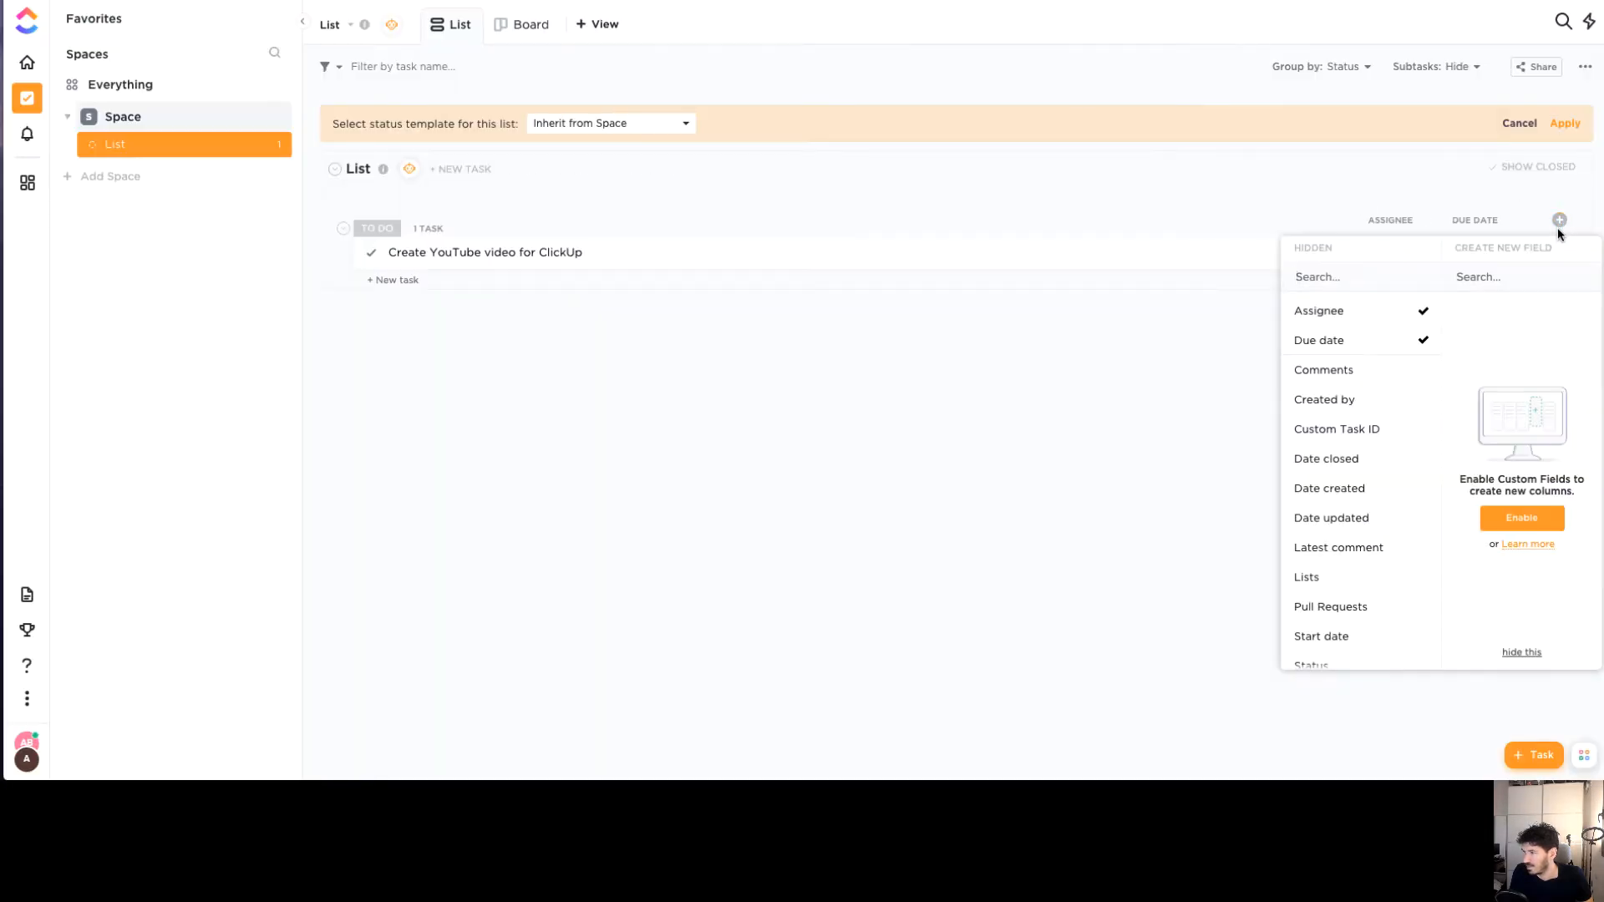
pyautogui.click(1171, 316)
pyautogui.click(1558, 220)
pyautogui.scroll(-1, 1324, 472)
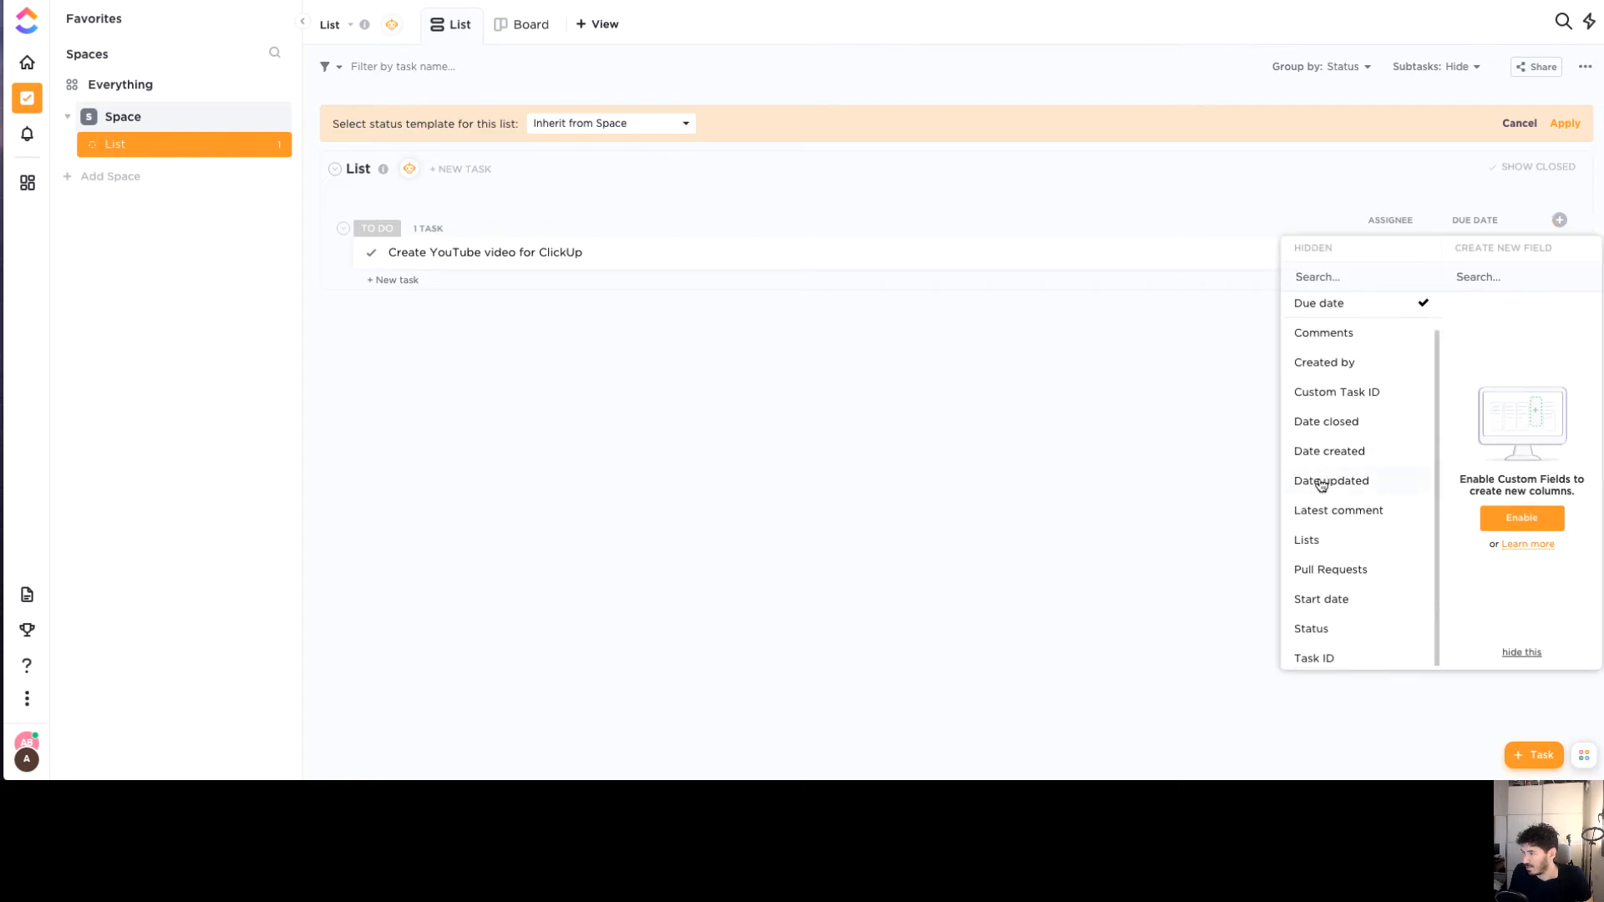
pyautogui.click(1332, 379)
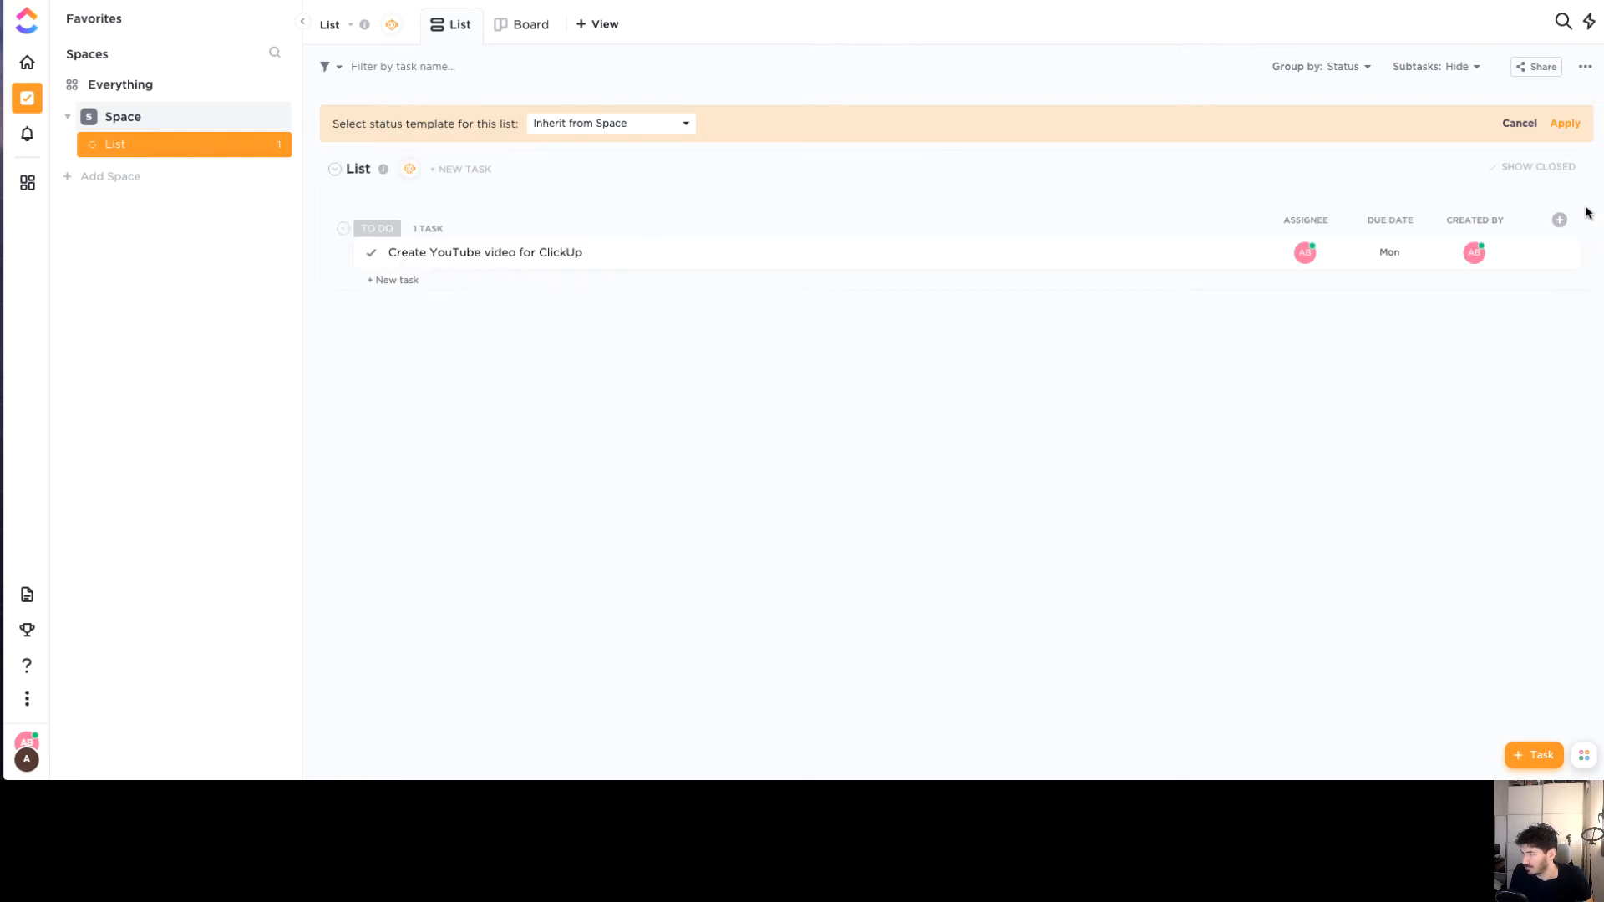
# Add Start date and Status columns to the task table
pyautogui.click(1558, 220)
pyautogui.scroll(-1, 1353, 469)
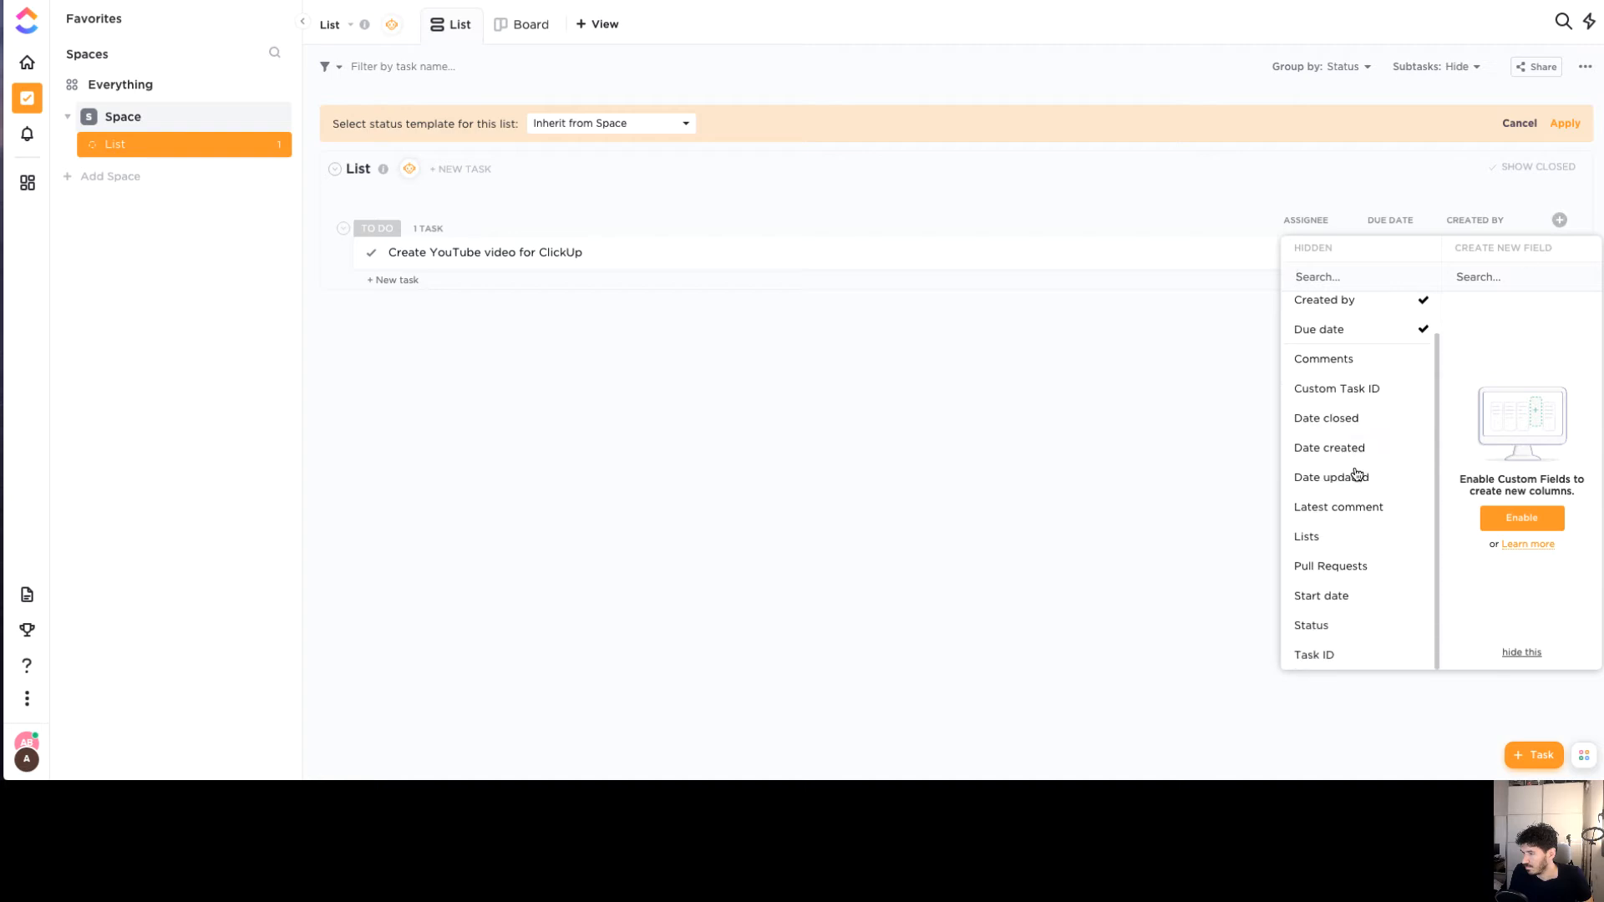
pyautogui.click(1334, 598)
pyautogui.click(1335, 628)
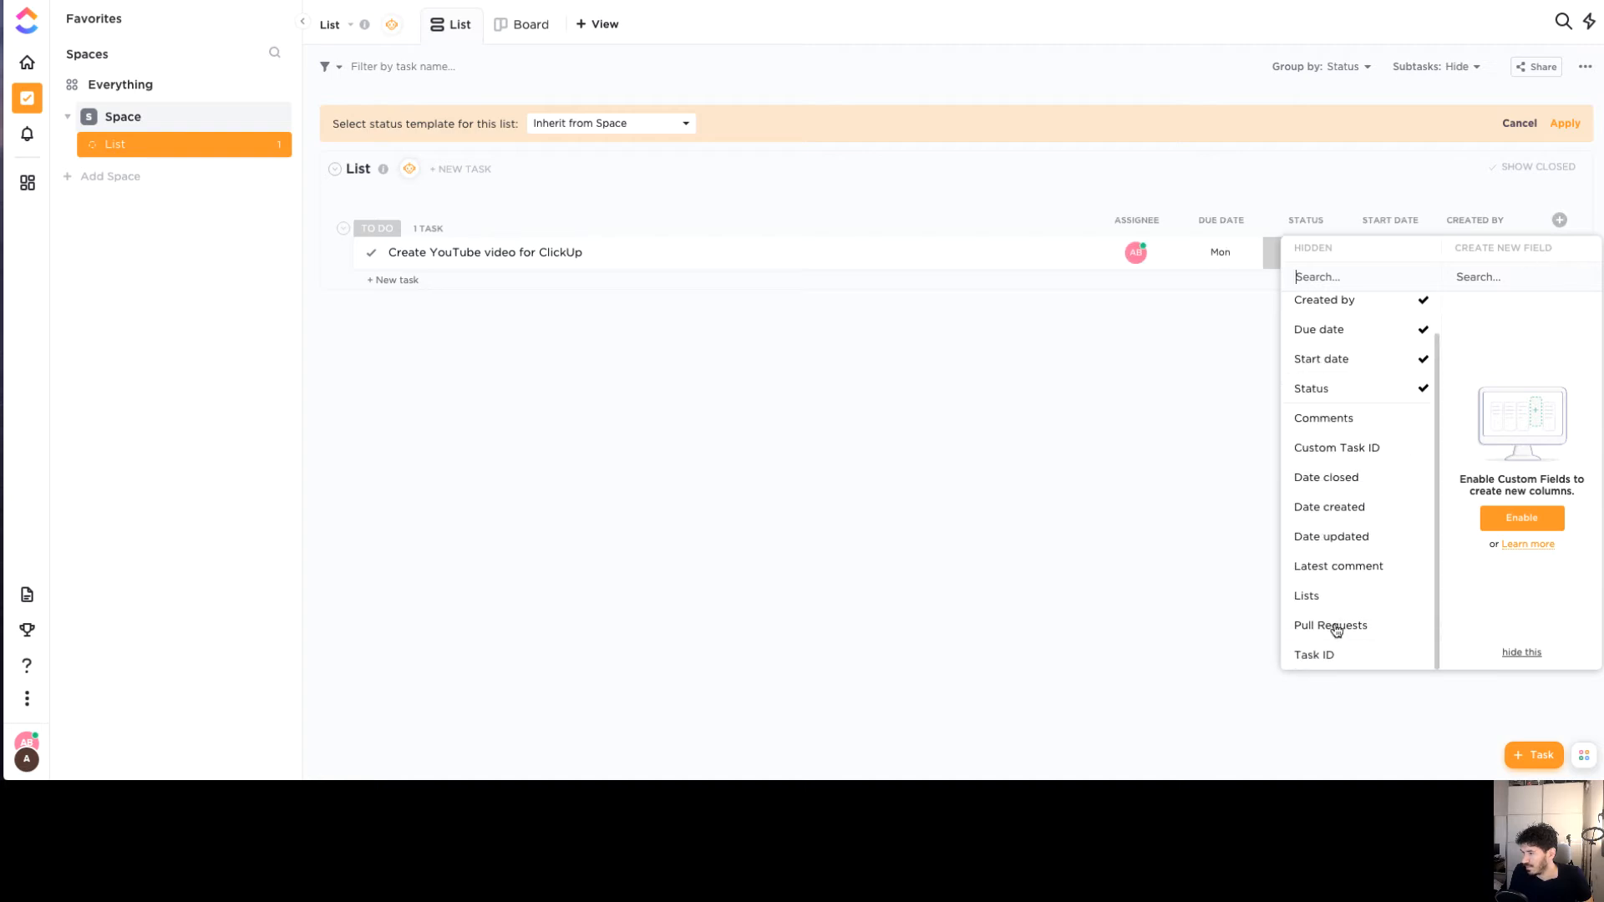
pyautogui.scroll(1, 1318, 526)
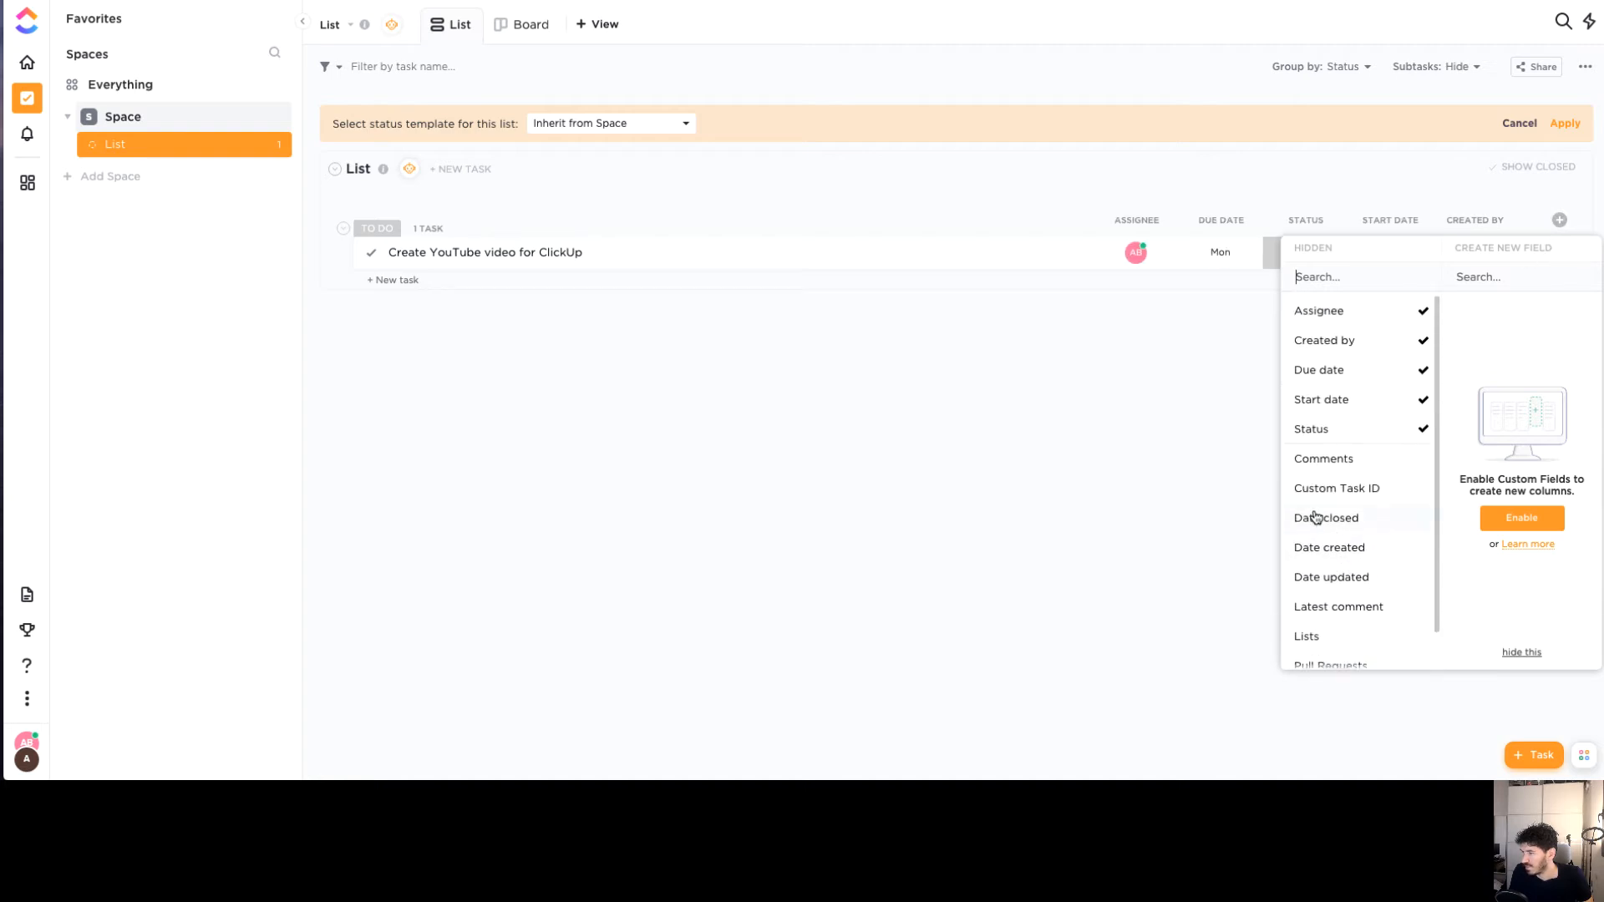
pyautogui.click(1189, 445)
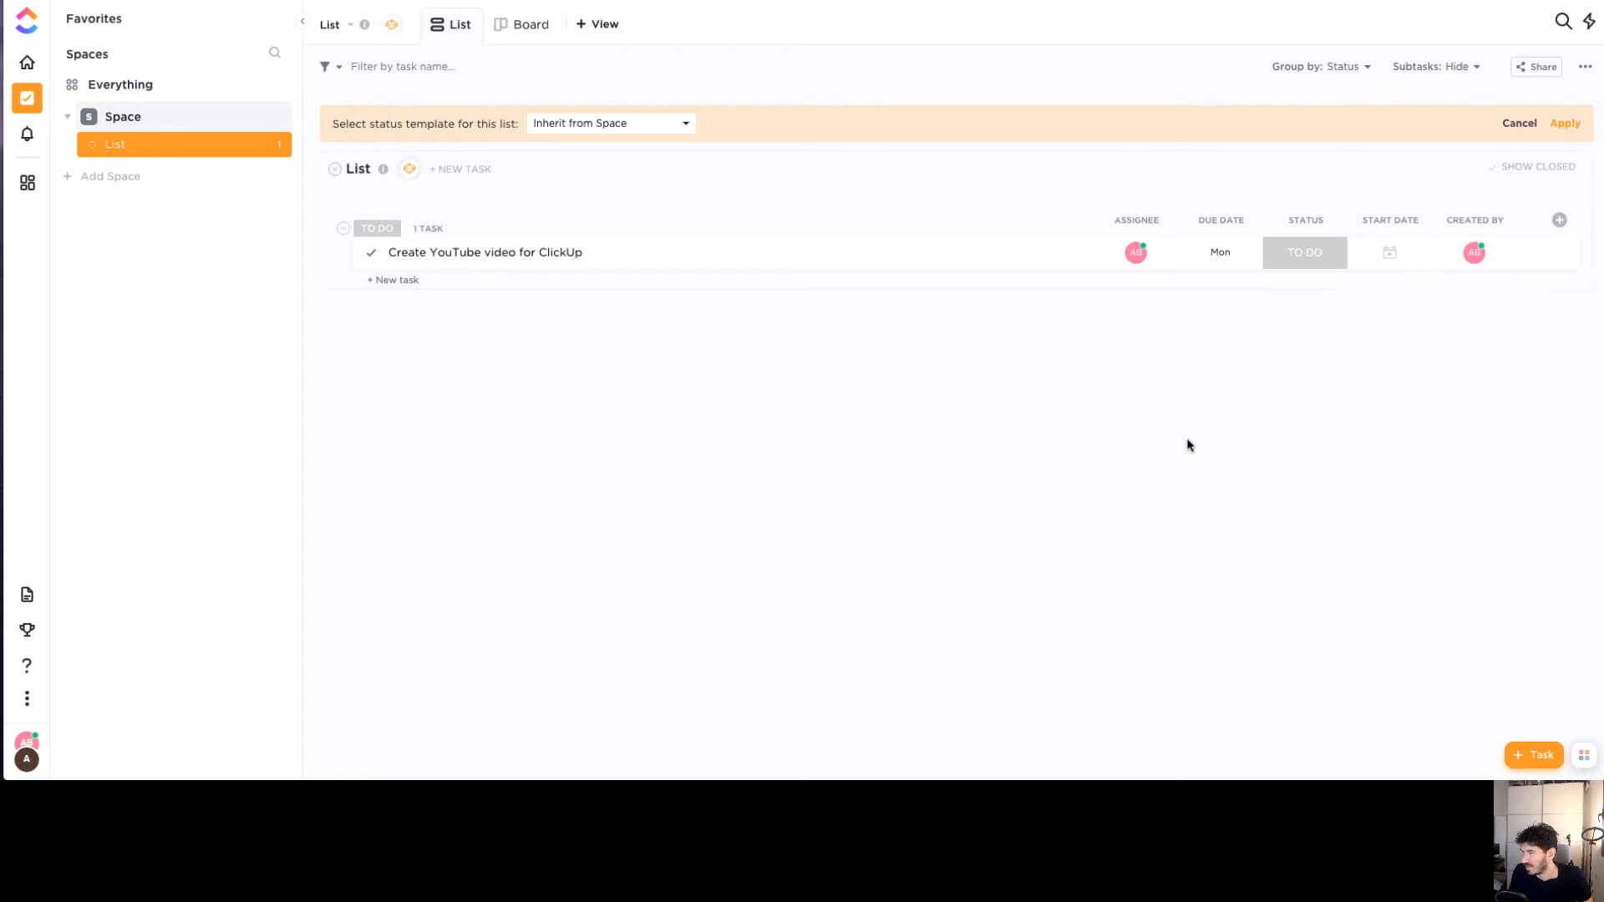
pyautogui.click(1307, 257)
pyautogui.click(1306, 248)
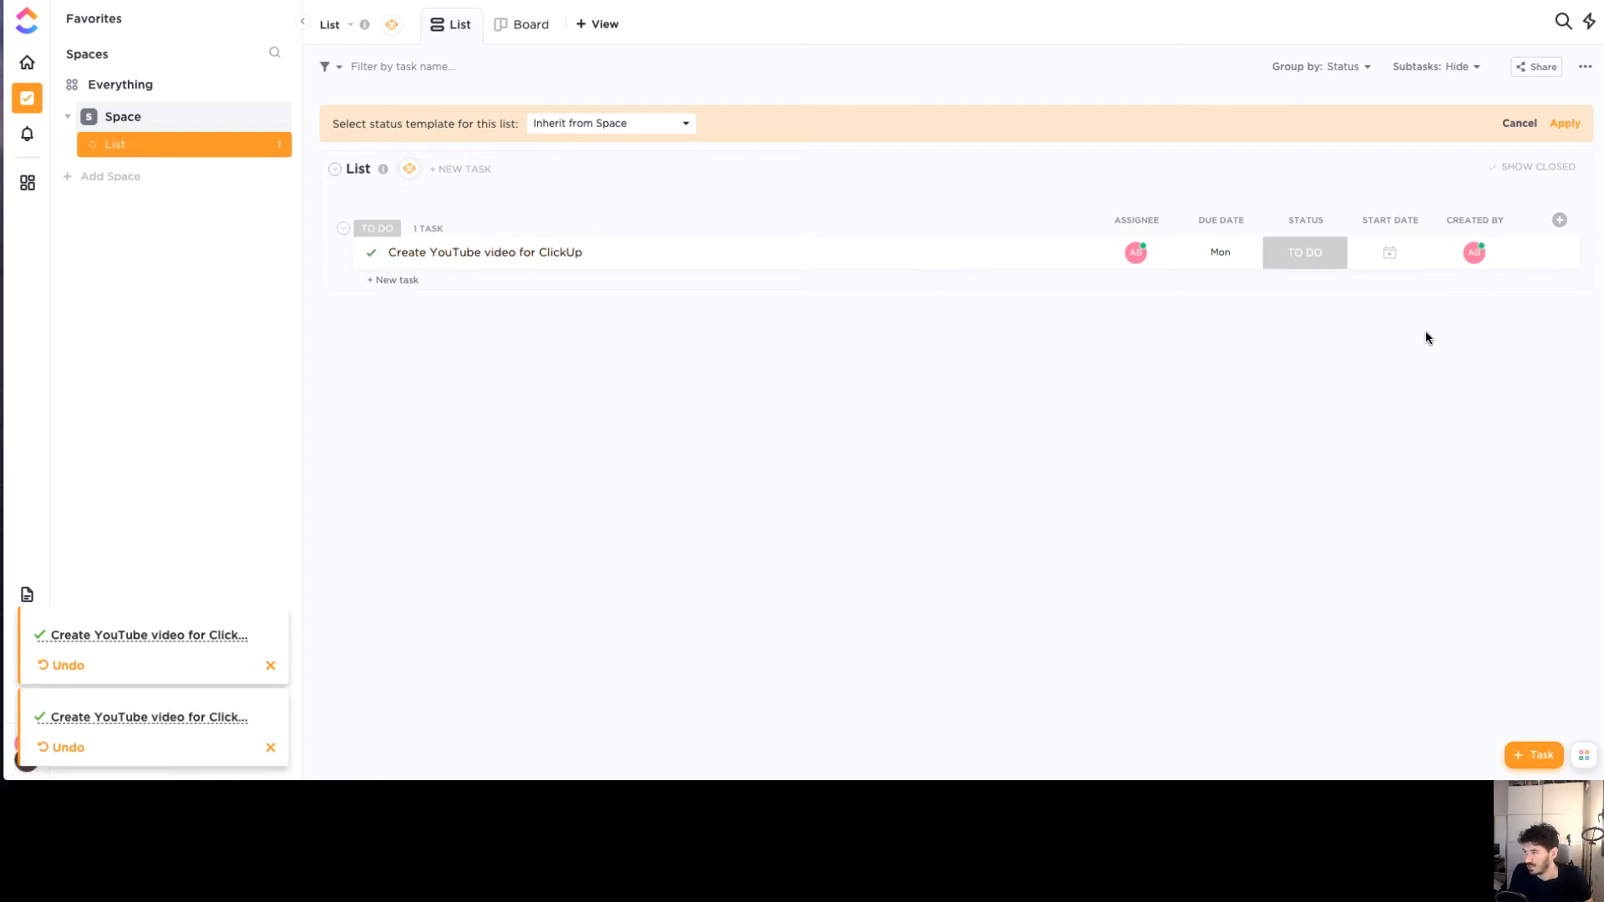
pyautogui.click(507, 25)
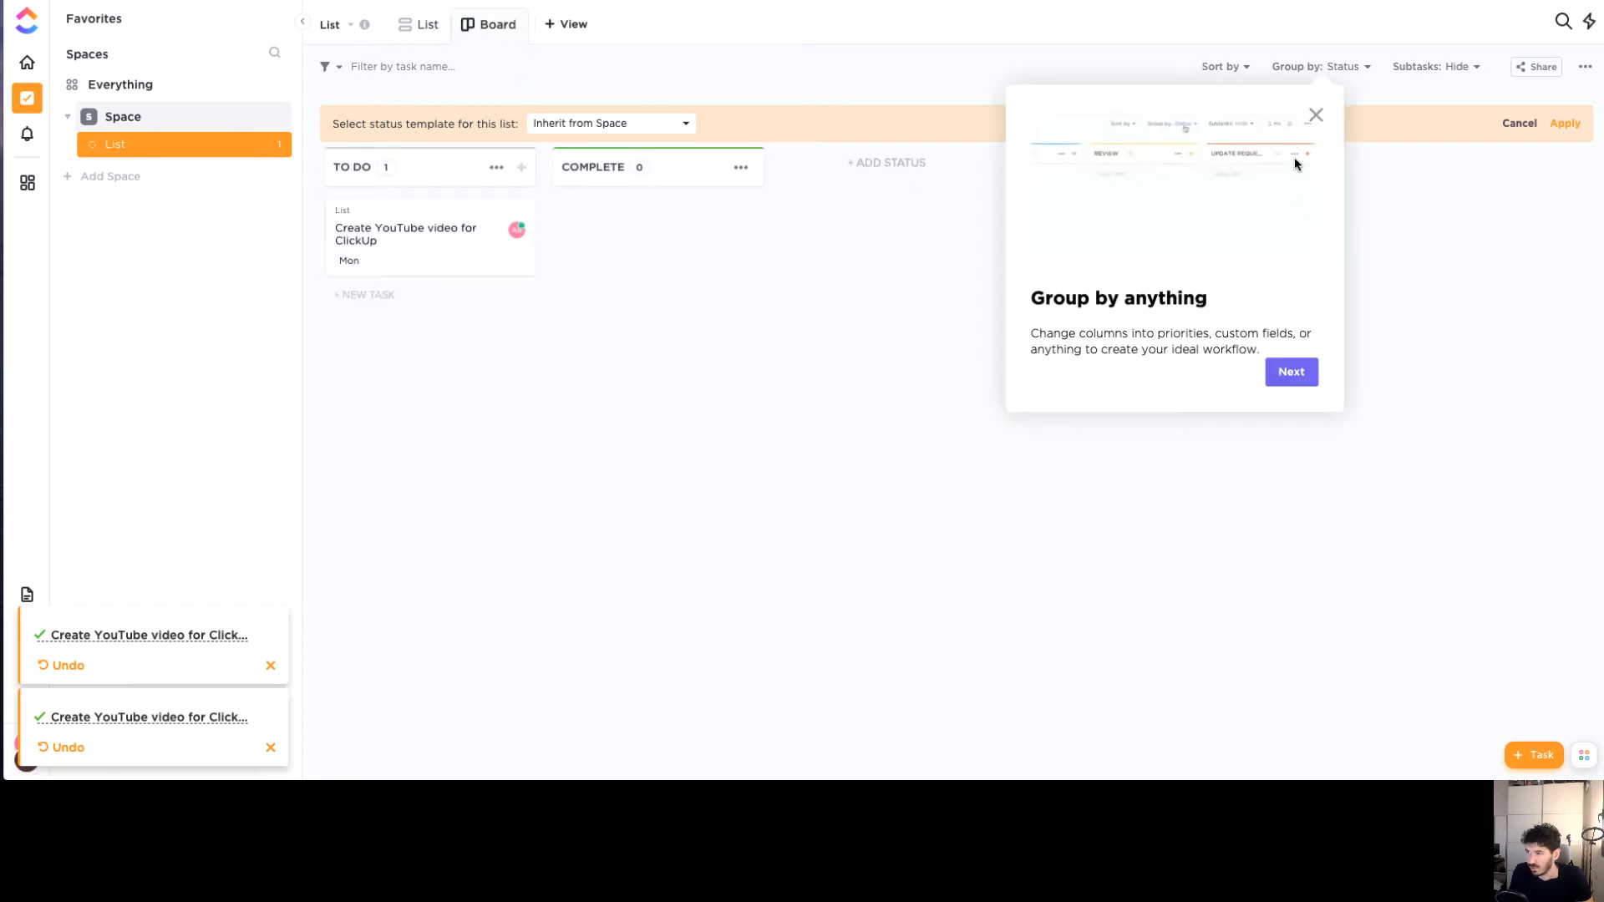
# Dismiss the Group by tip, move the task card to COMPLETE, and open the whole Space's board
pyautogui.click(1315, 116)
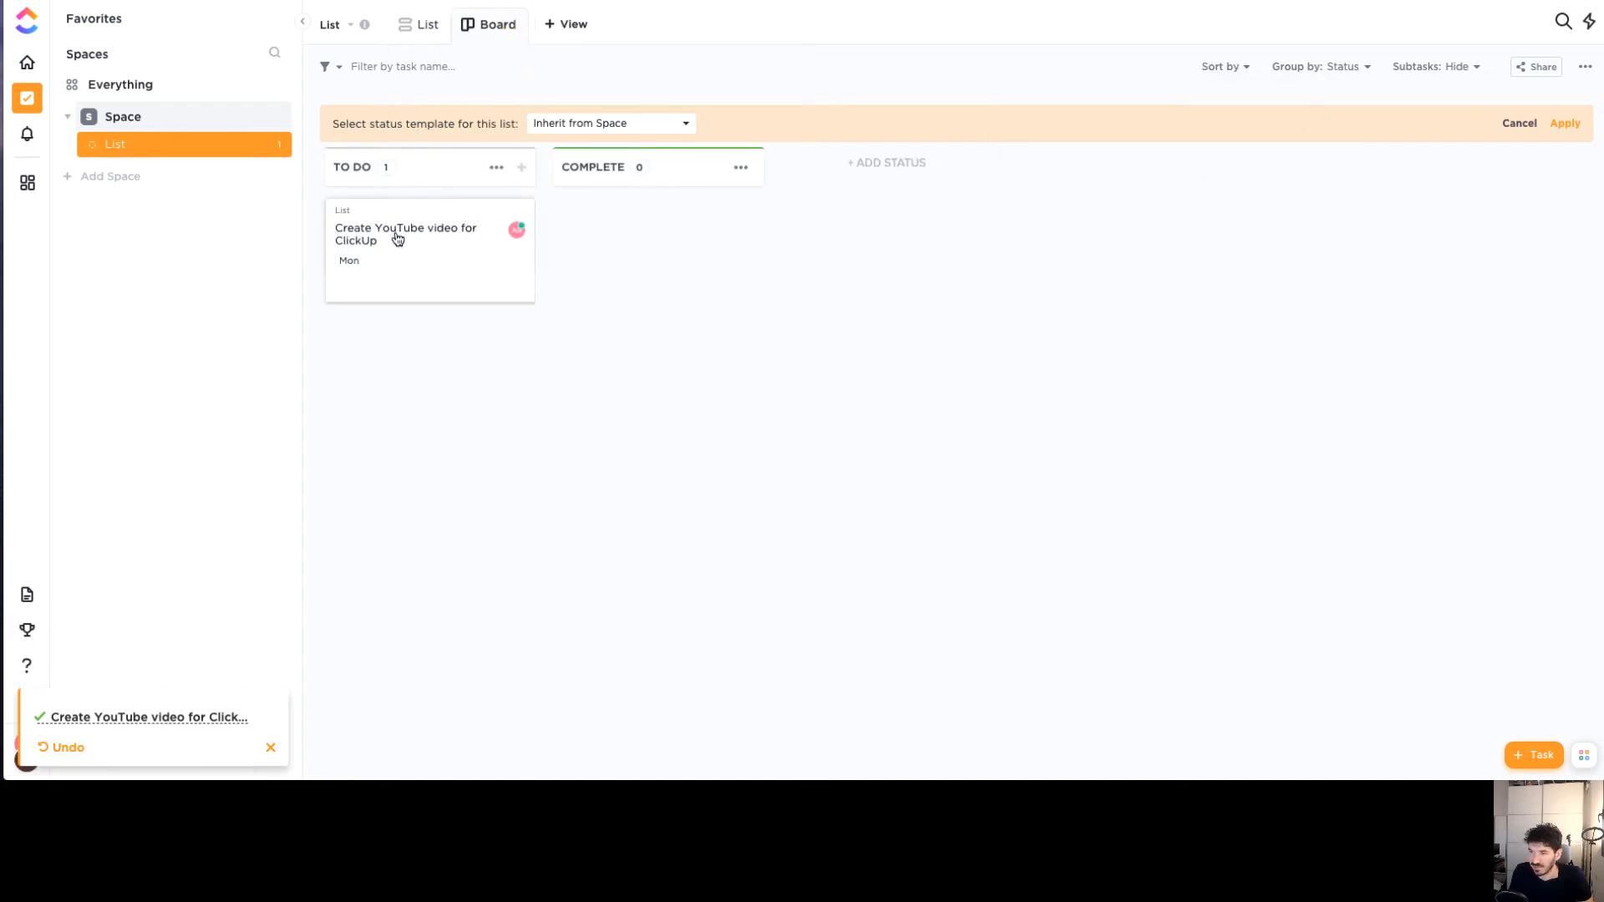
pyautogui.moveTo(398, 240); pyautogui.dragTo(626, 231)
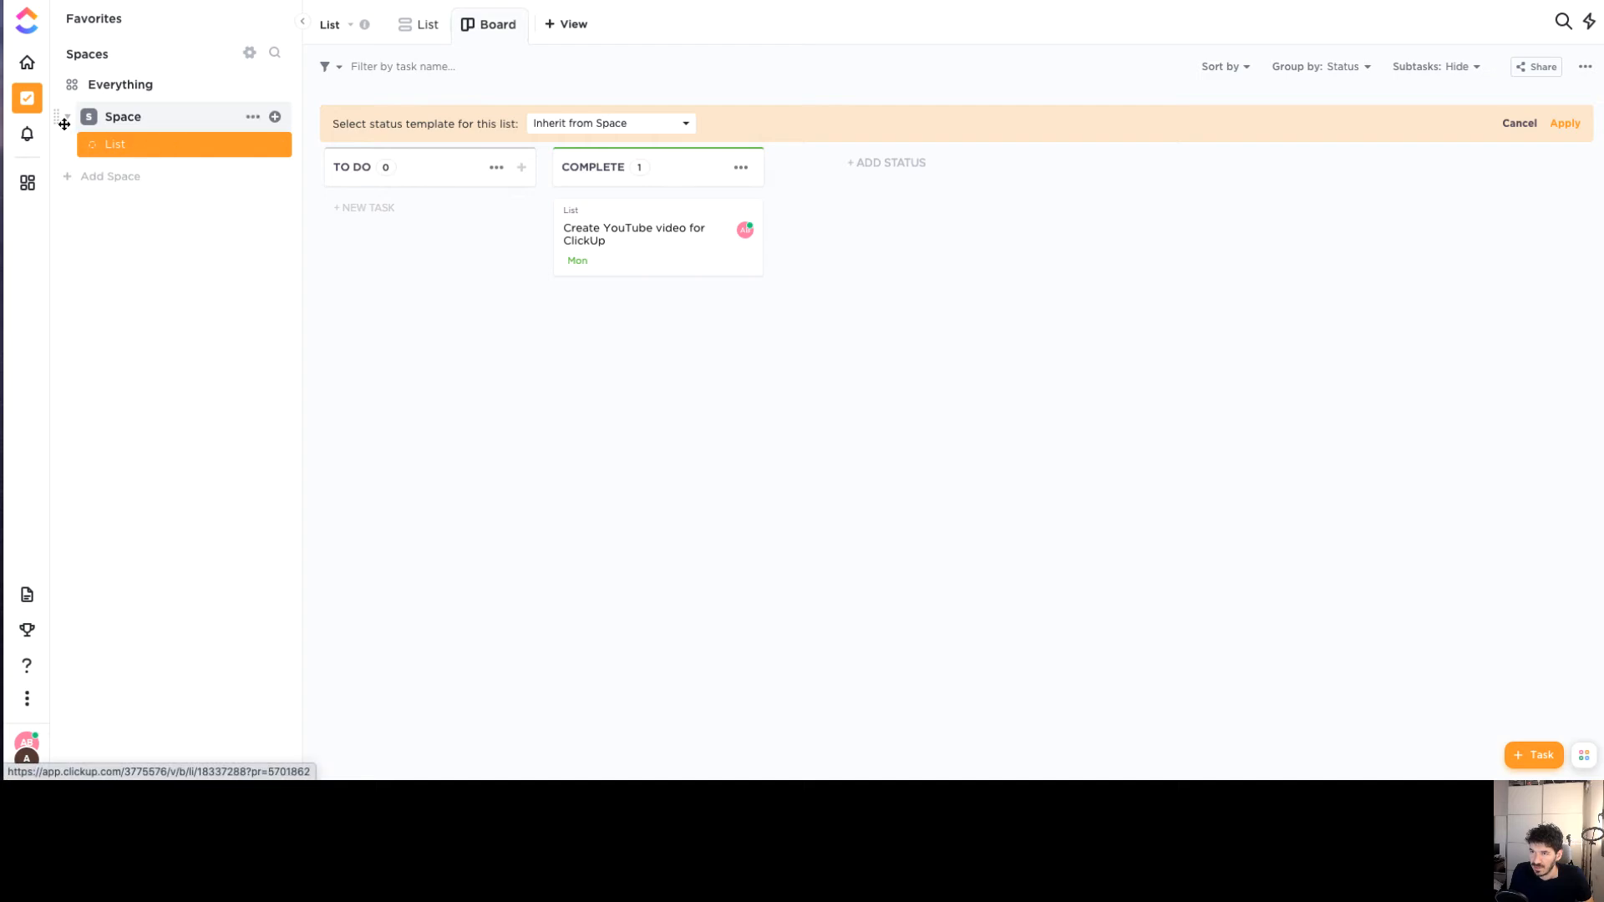
pyautogui.click(133, 115)
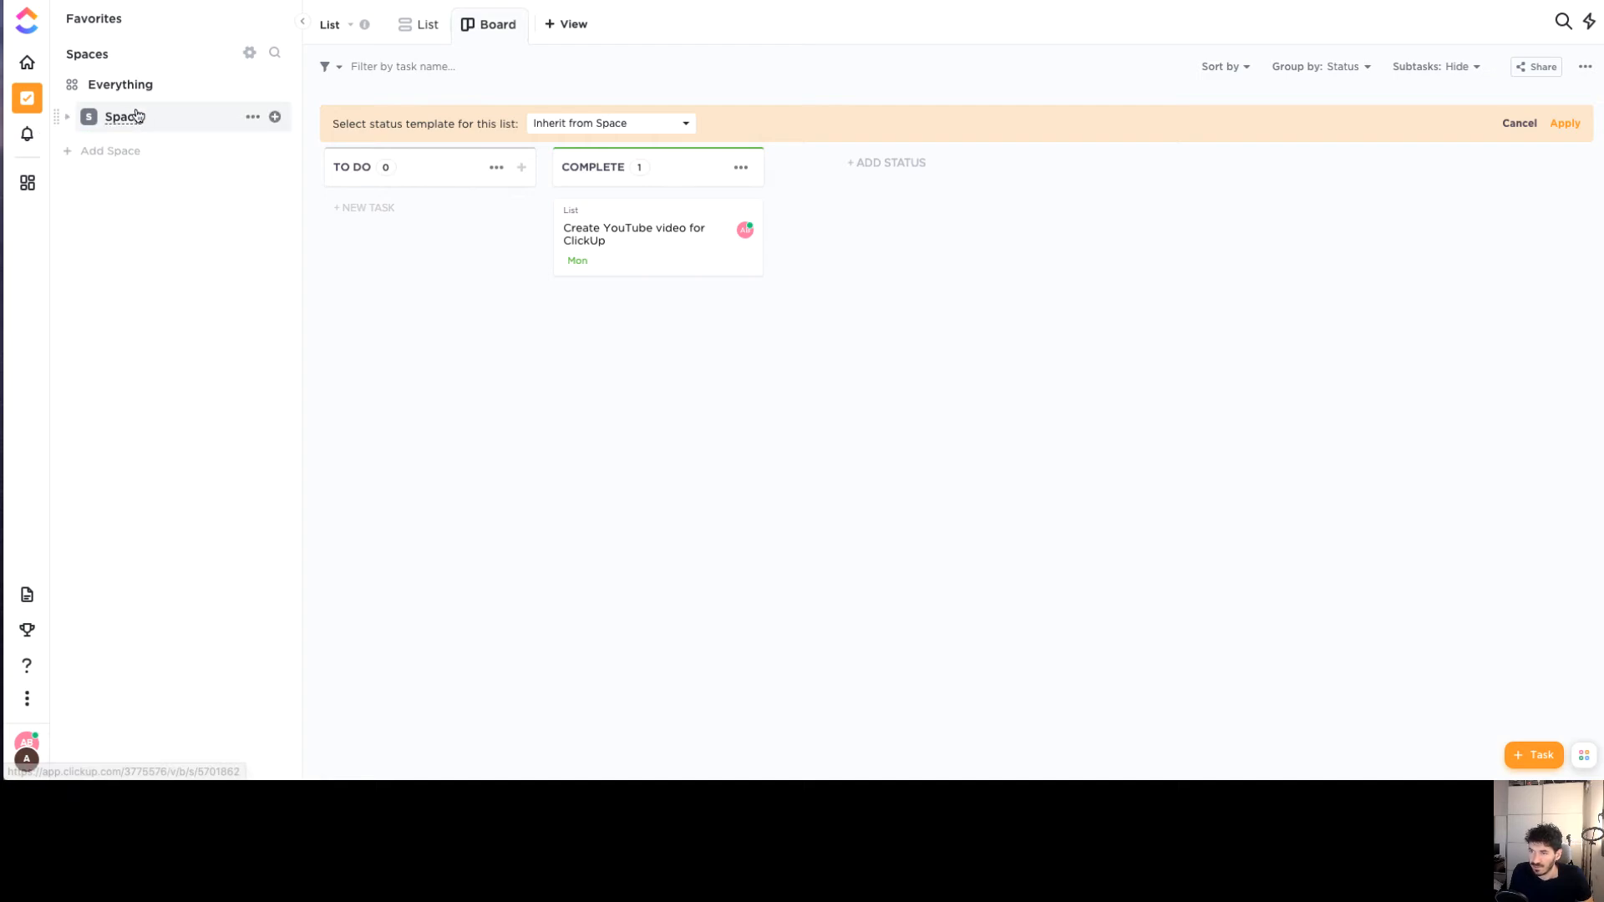
pyautogui.click(136, 114)
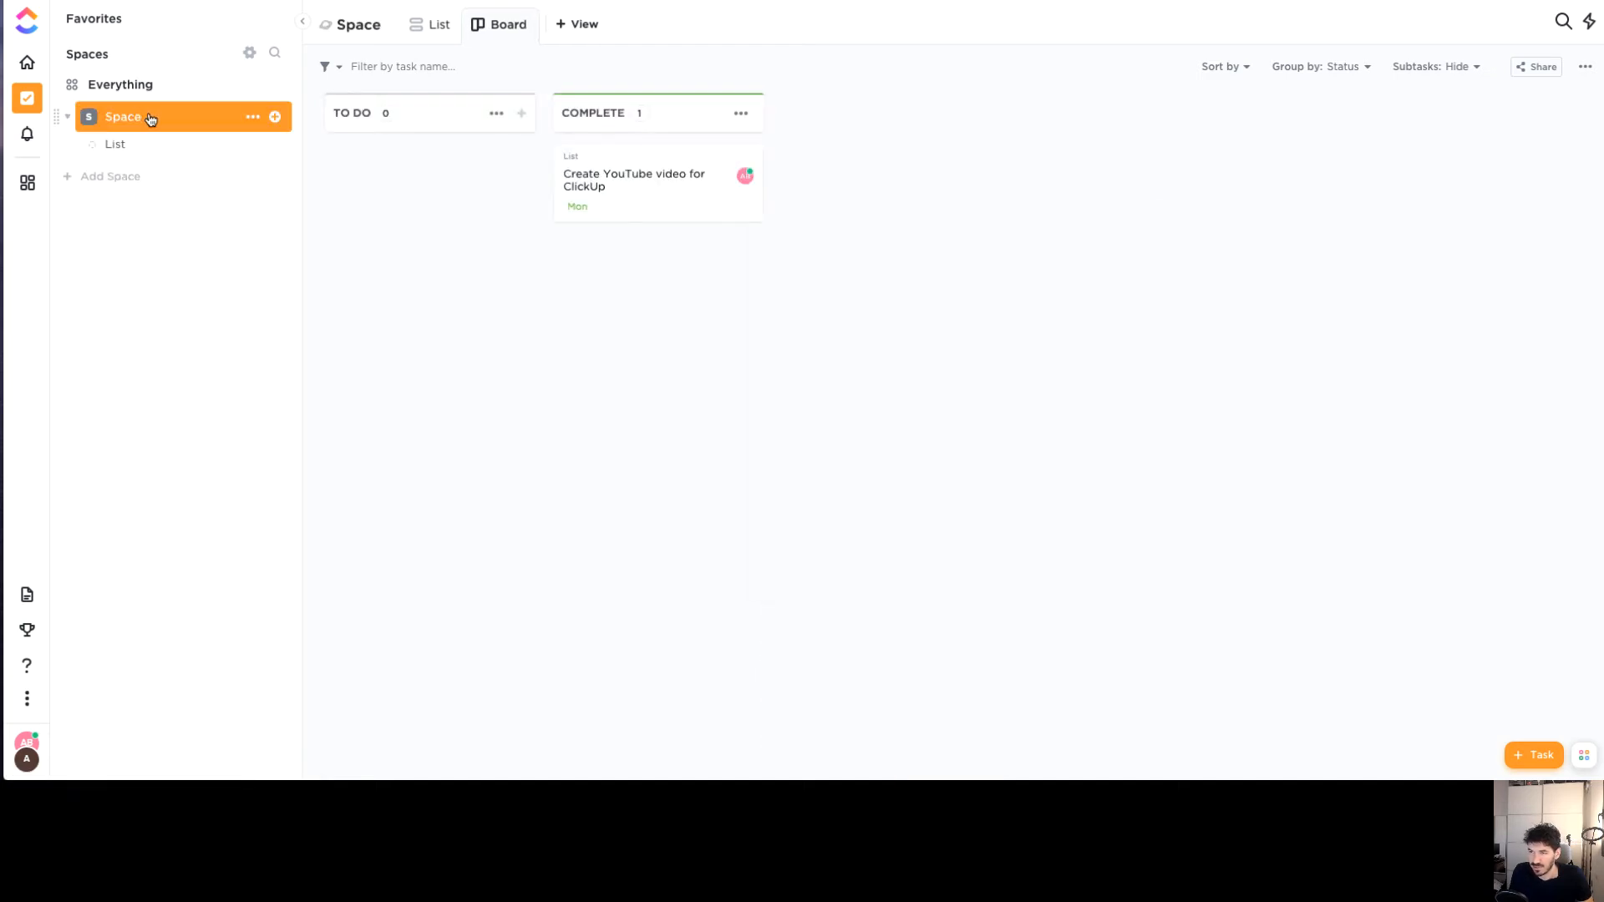
# Move the task card back to TO DO and go to the Dashboards area
pyautogui.moveTo(678, 178); pyautogui.dragTo(403, 197)
pyautogui.click(519, 234)
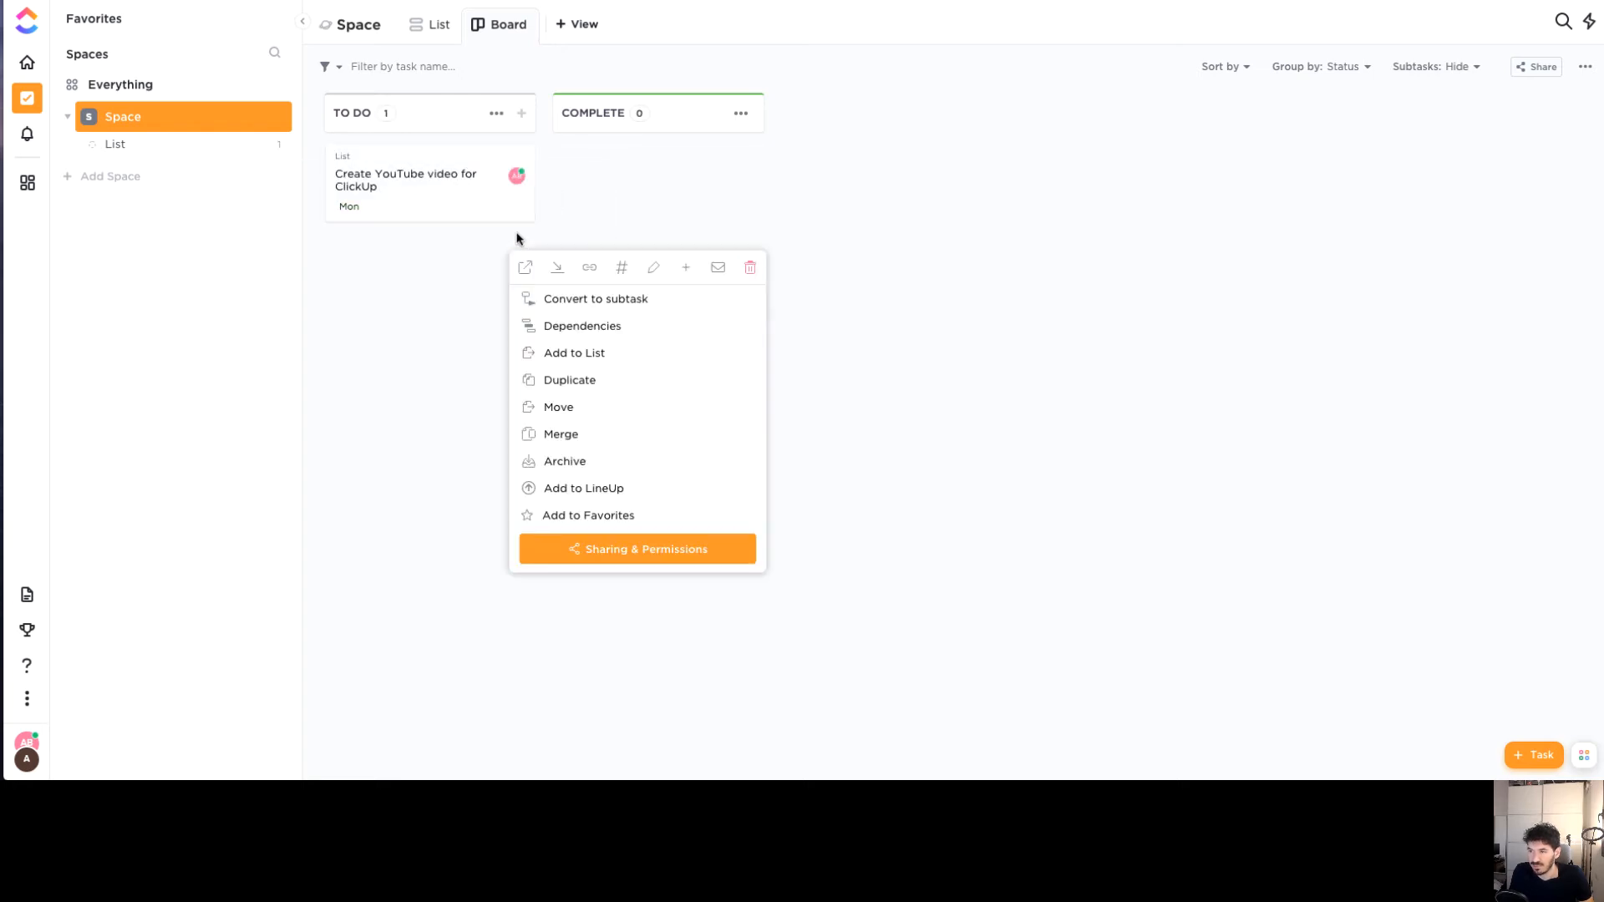
pyautogui.click(444, 292)
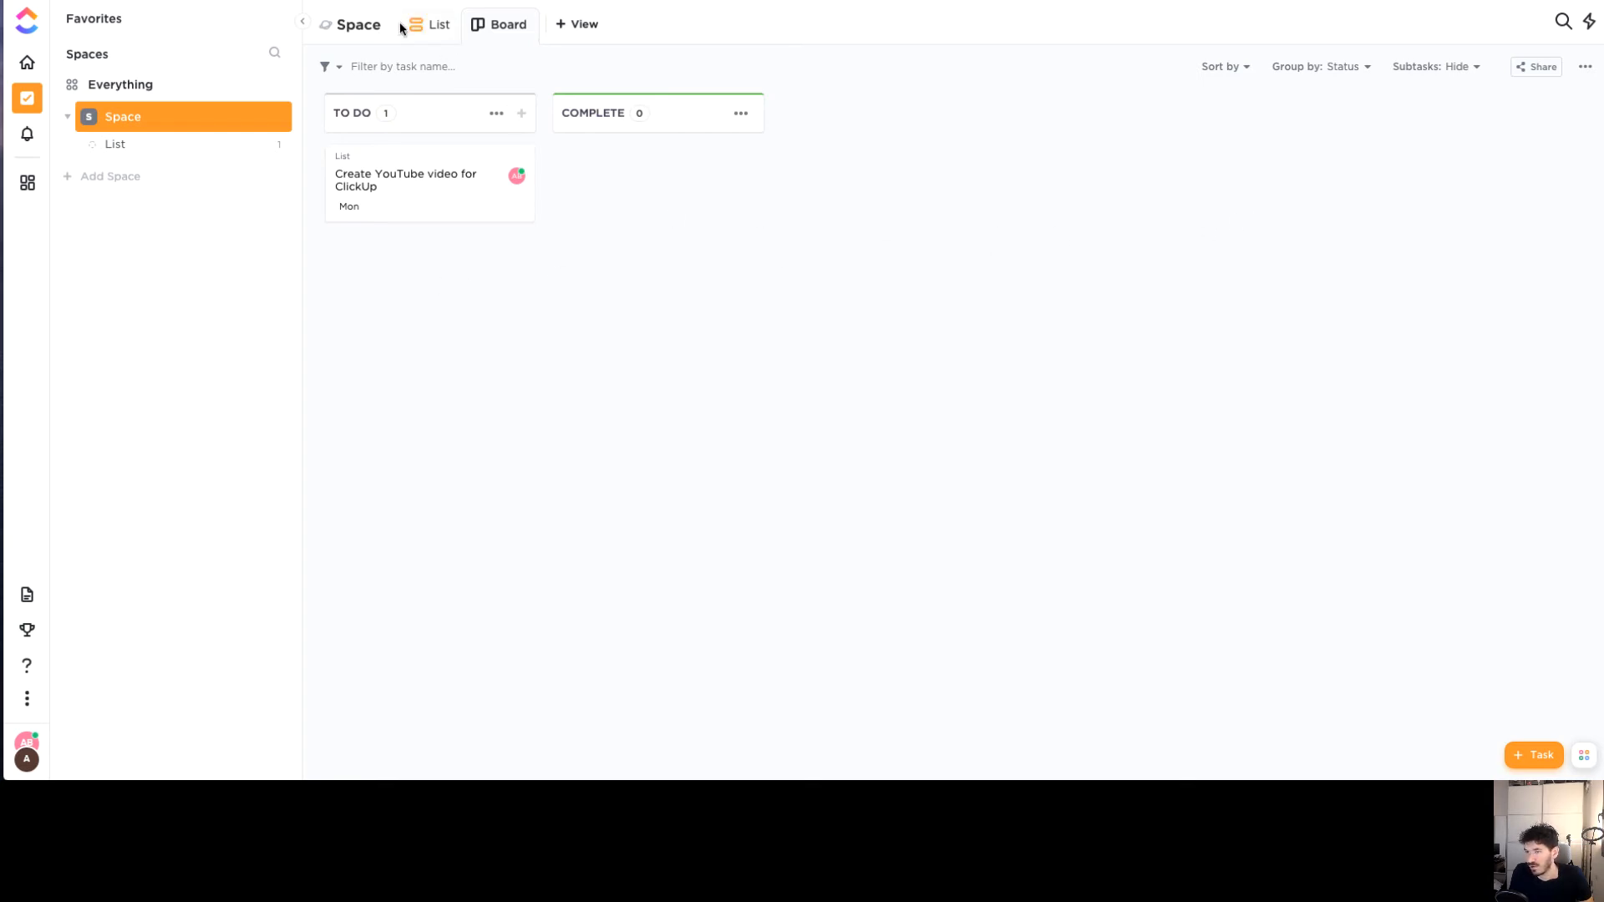
pyautogui.click(26, 182)
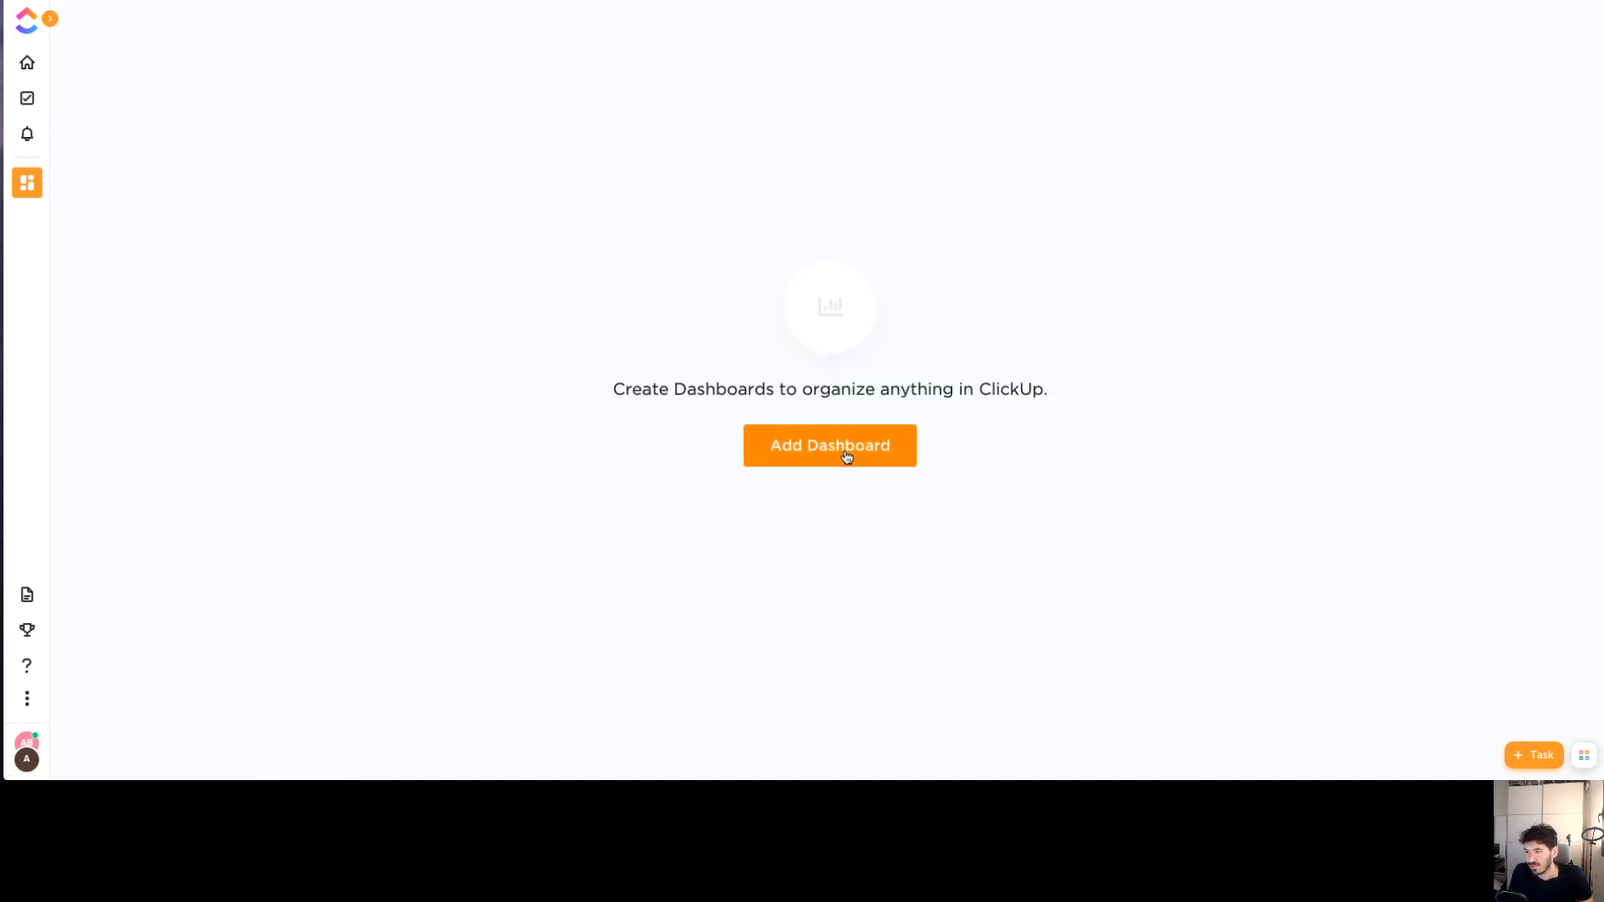
# Add a dashboard named 'Status' and bring up its Add widget catalogue
pyautogui.click(846, 454)
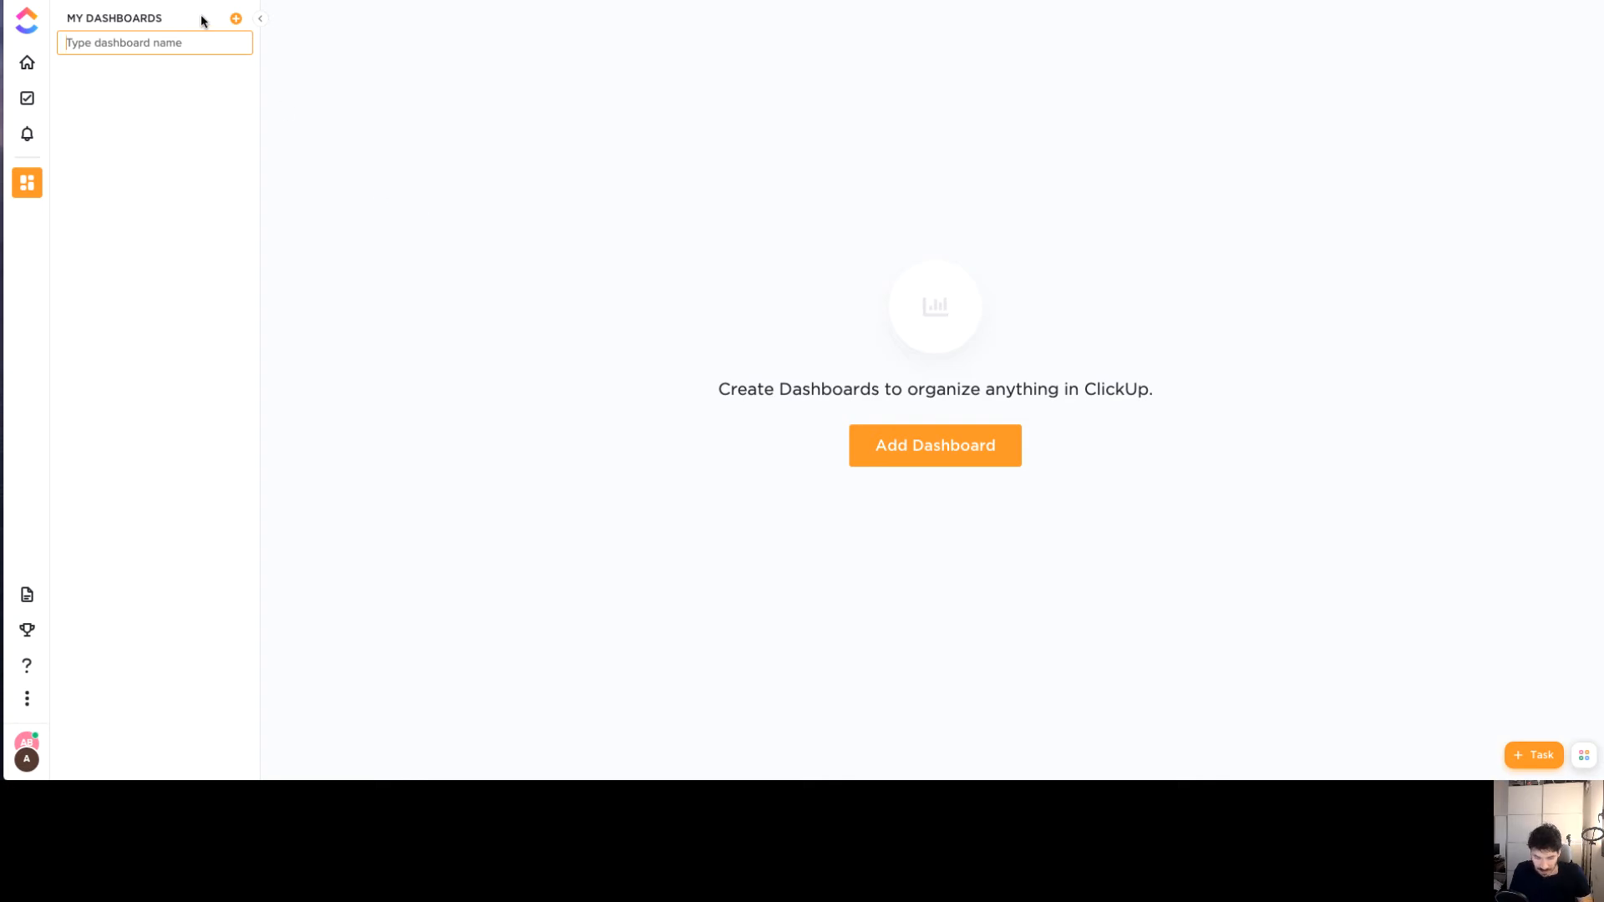
pyautogui.write('Status')
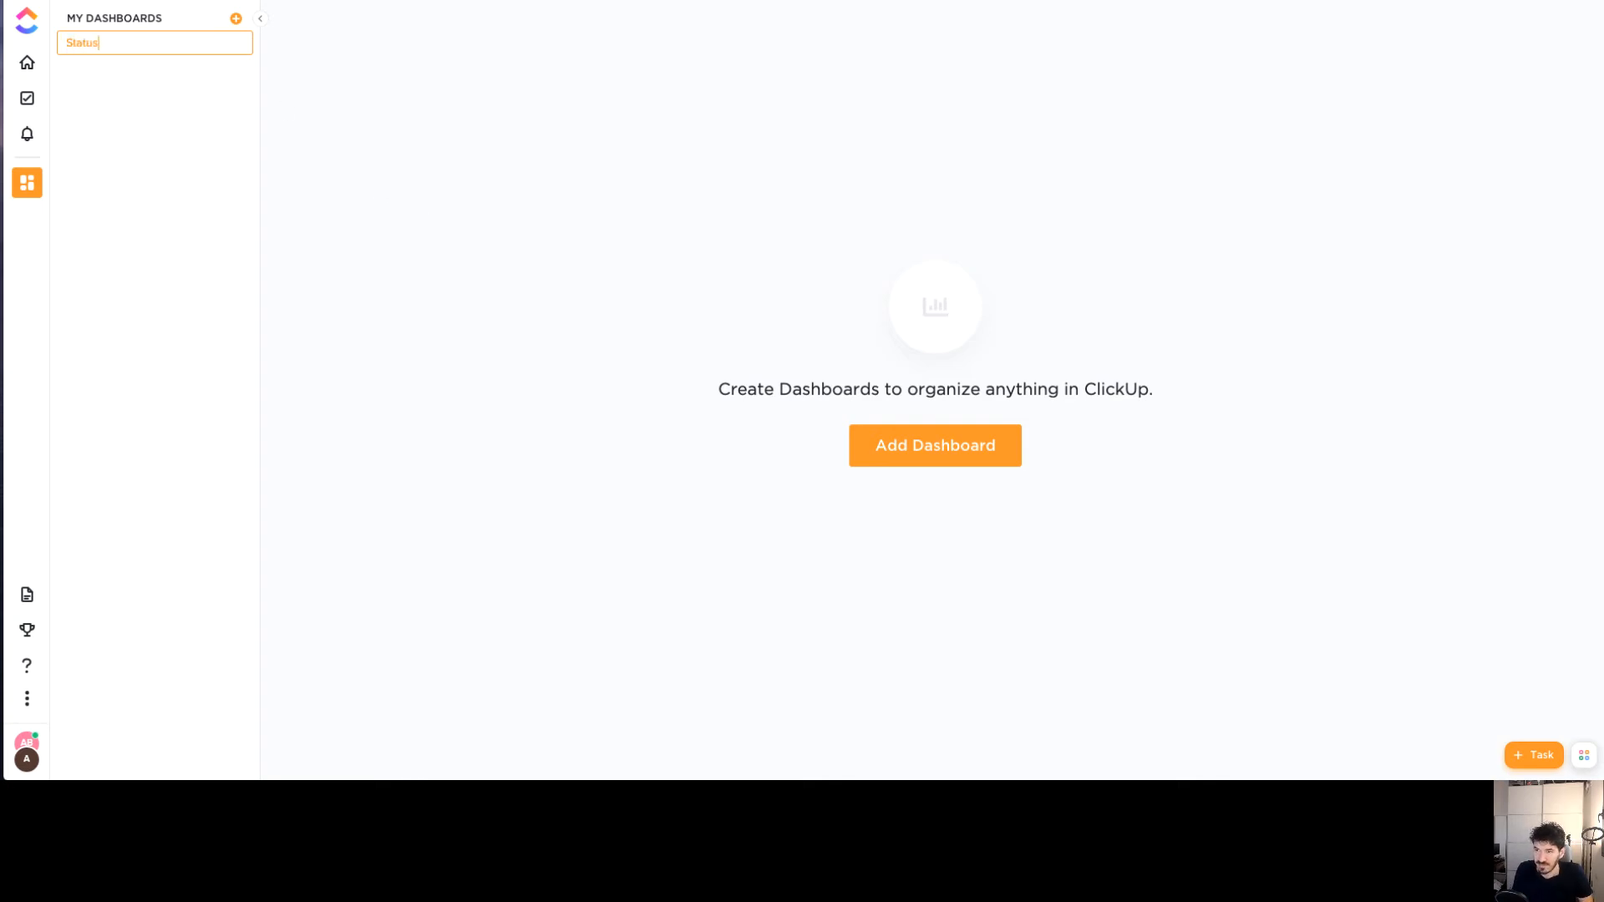
pyautogui.press('Return')
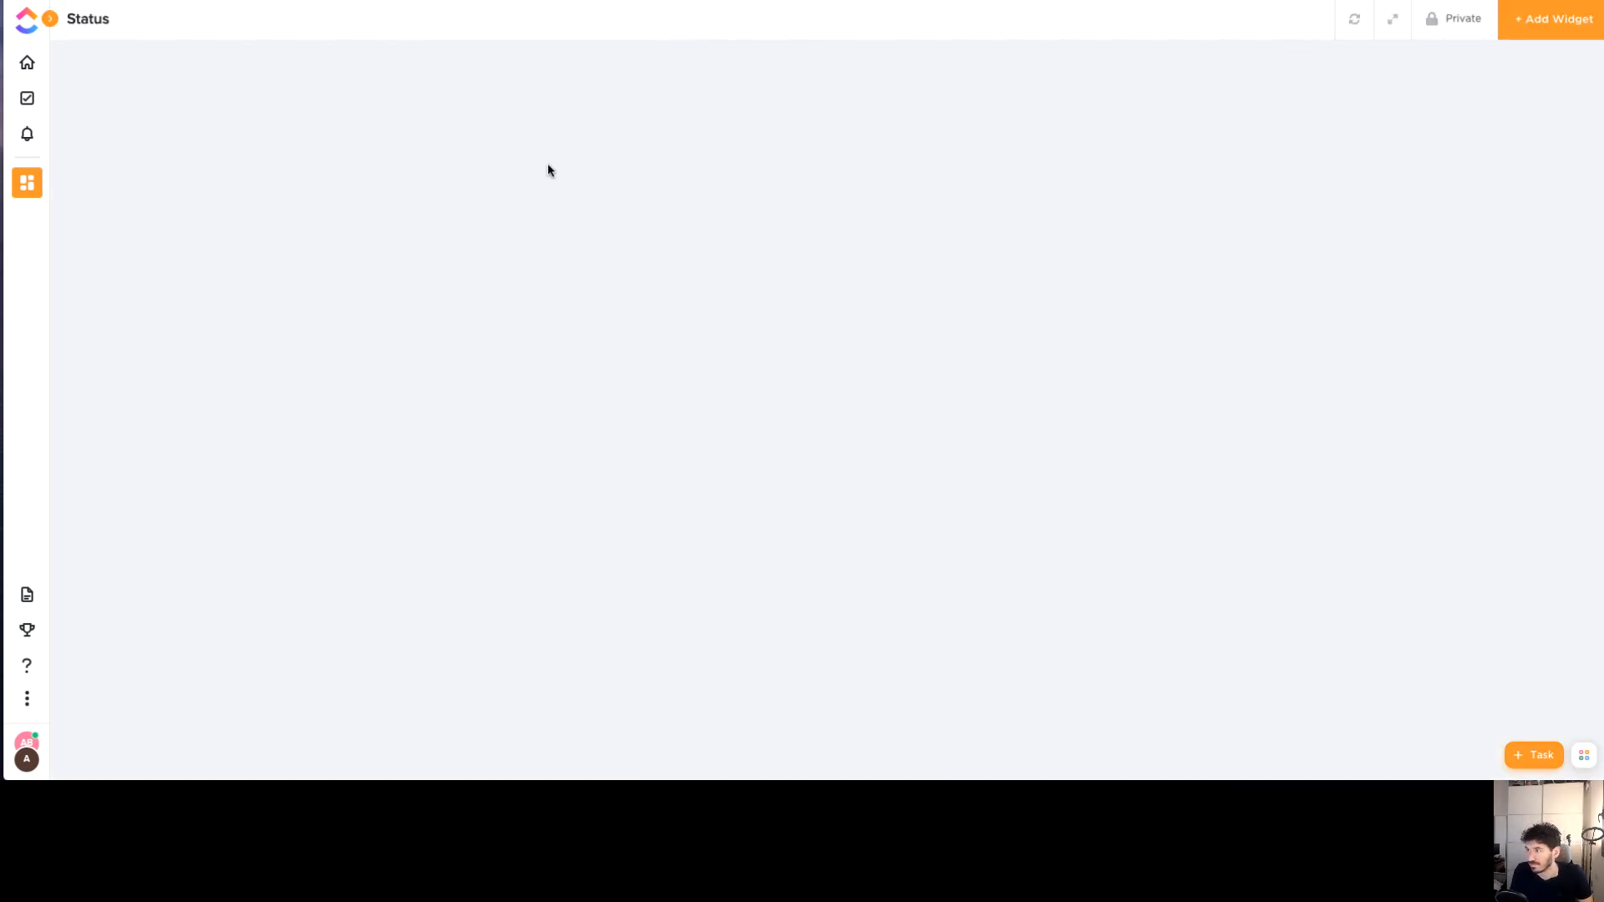
pyautogui.click(1533, 37)
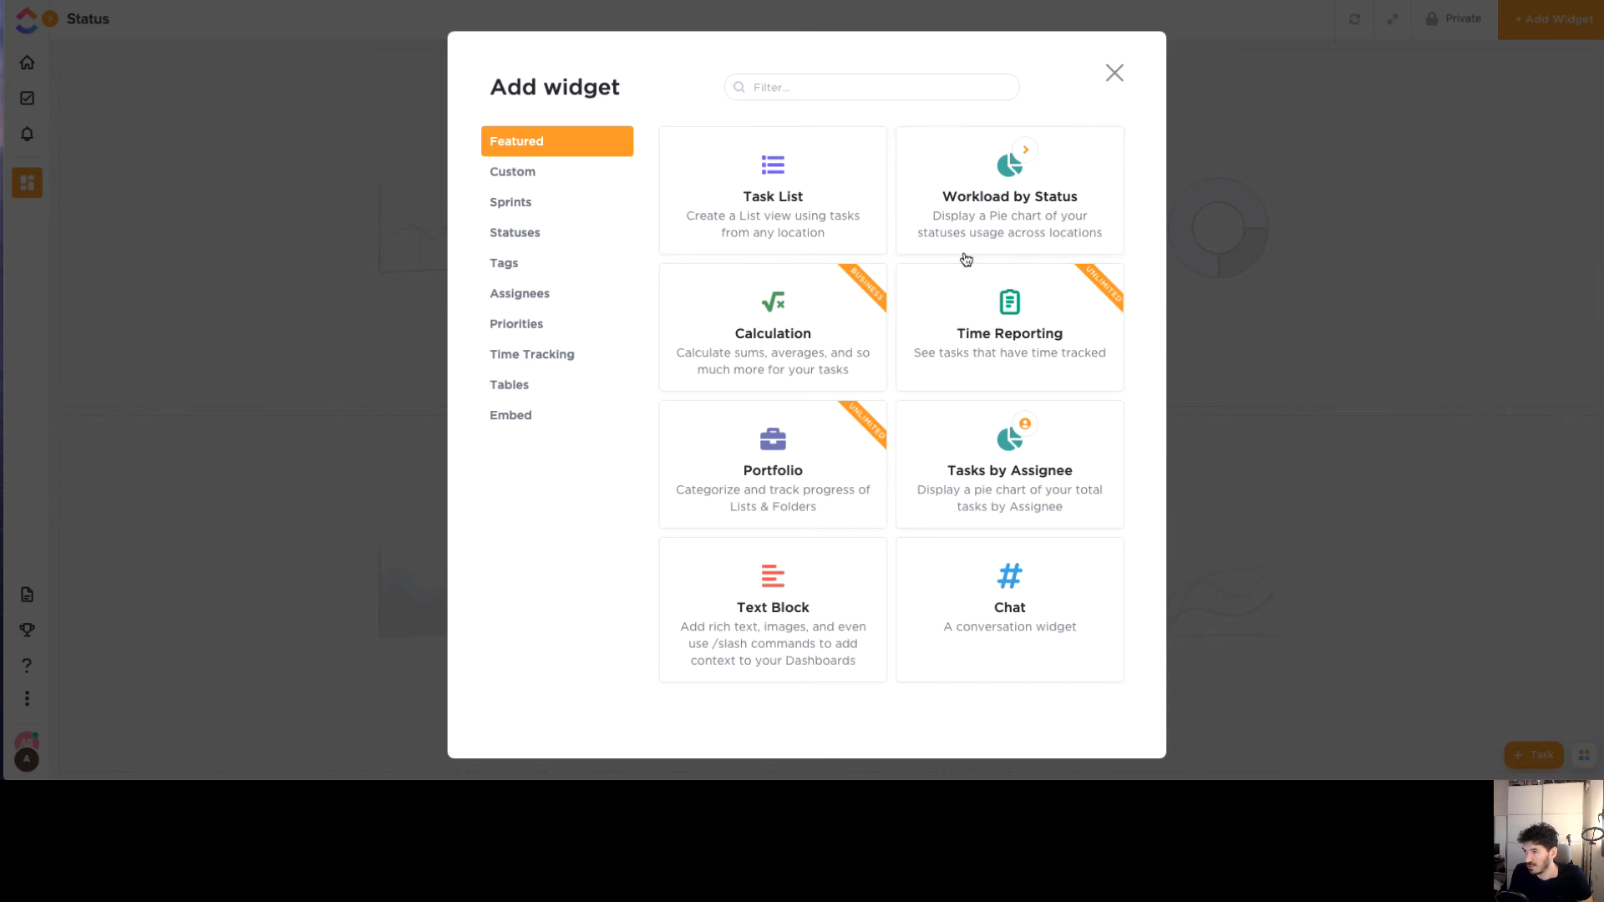
# Add the Workload by Status pie chart widget, then go back to the Space's tasks
pyautogui.click(984, 234)
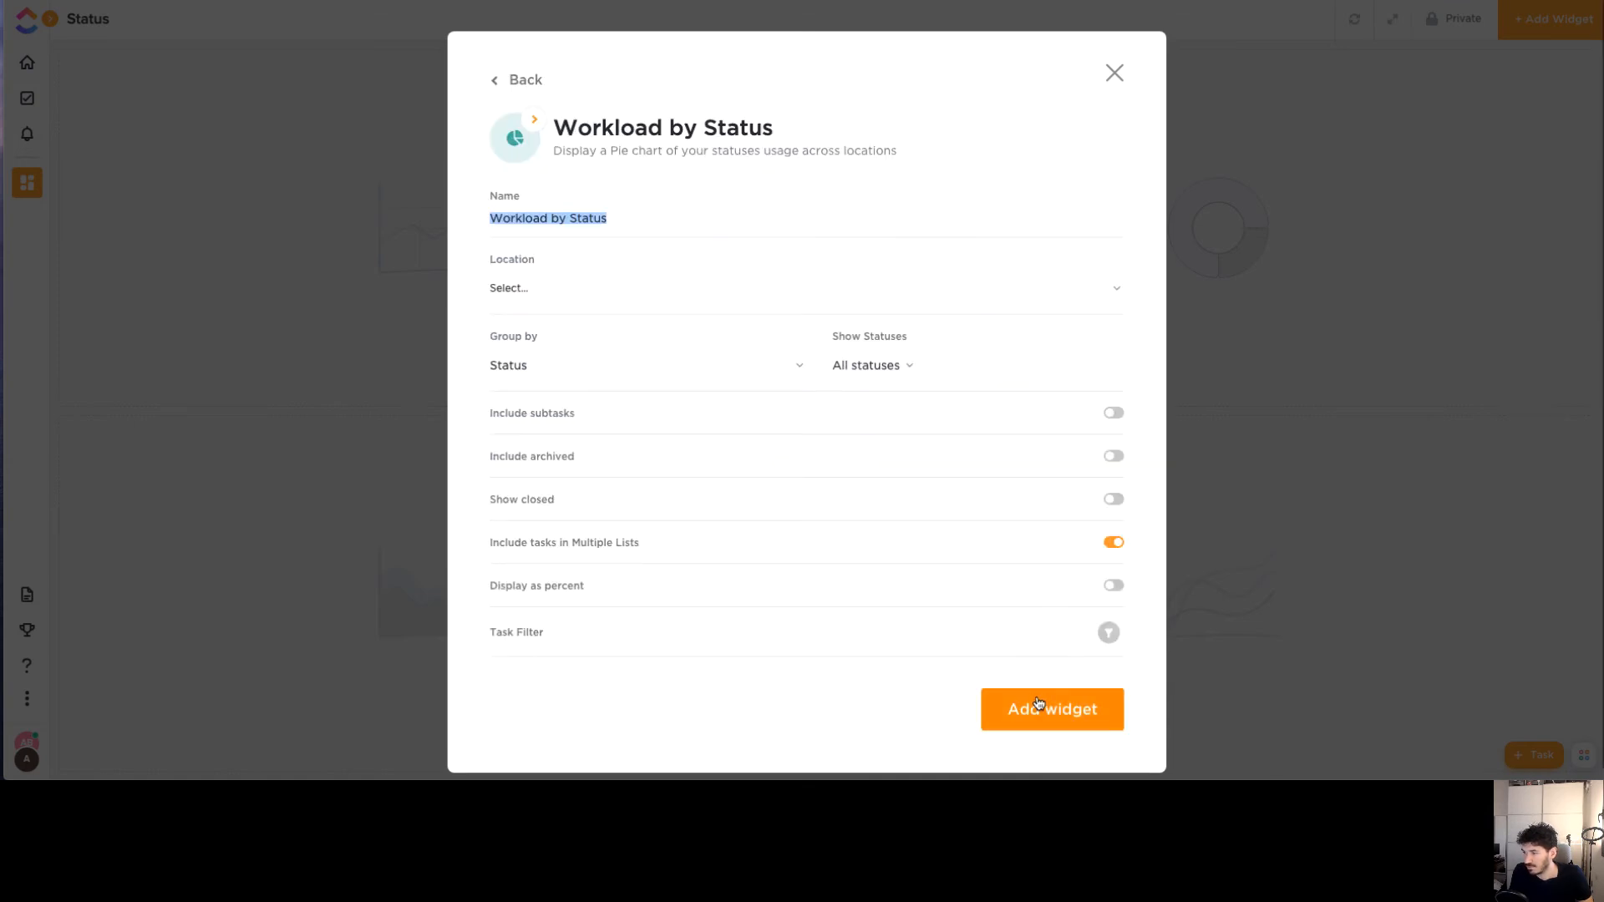
pyautogui.click(1040, 708)
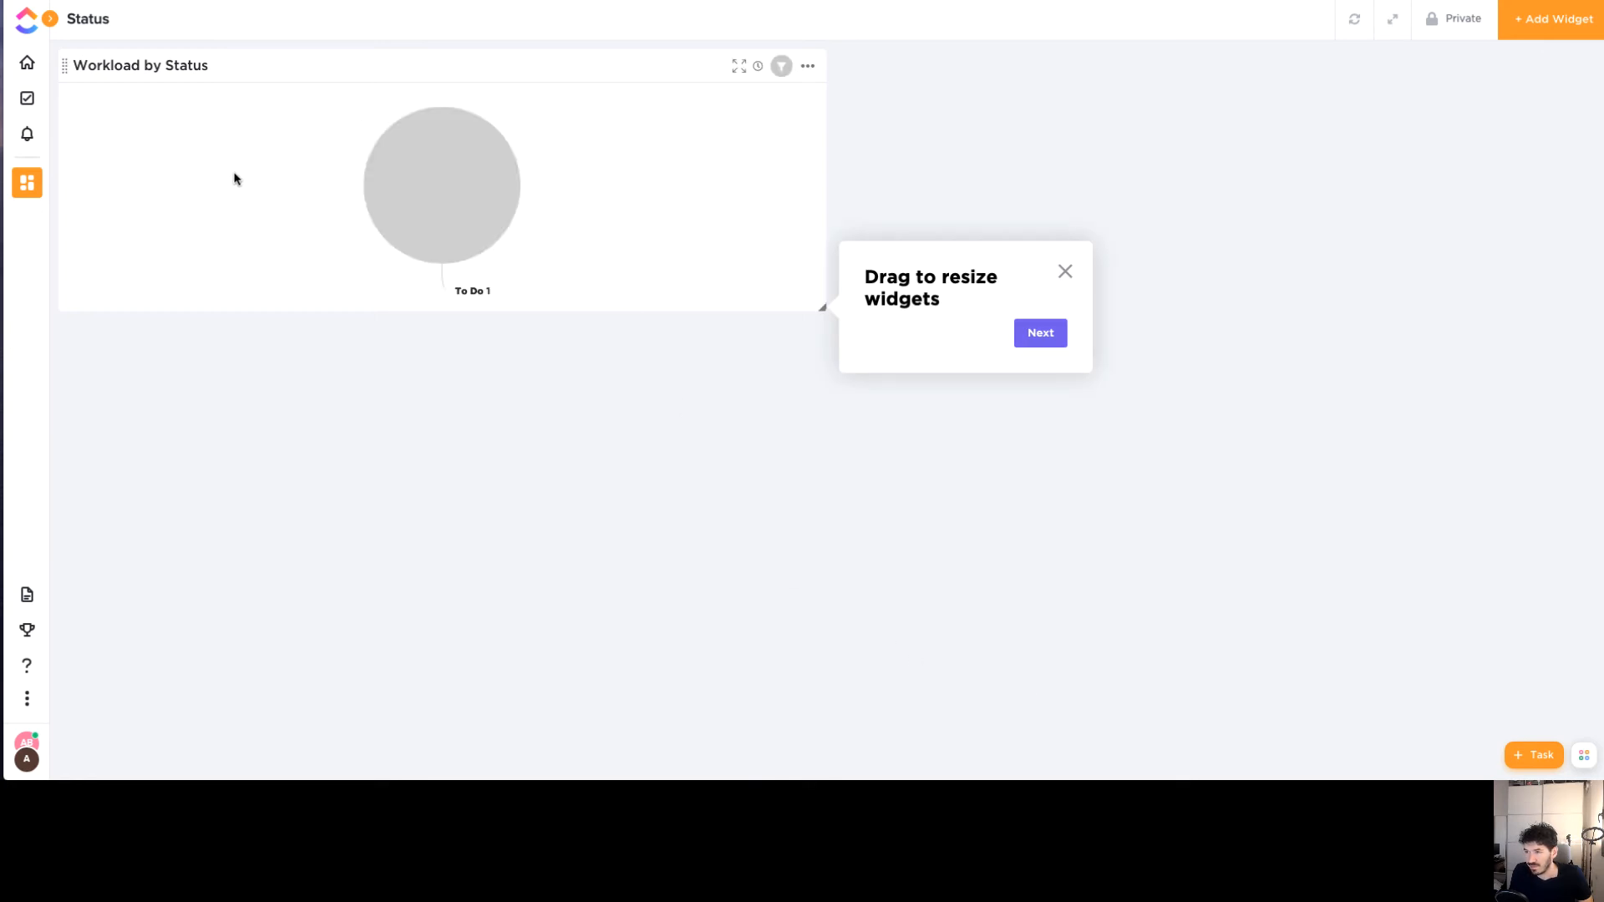
pyautogui.moveTo(470, 189)
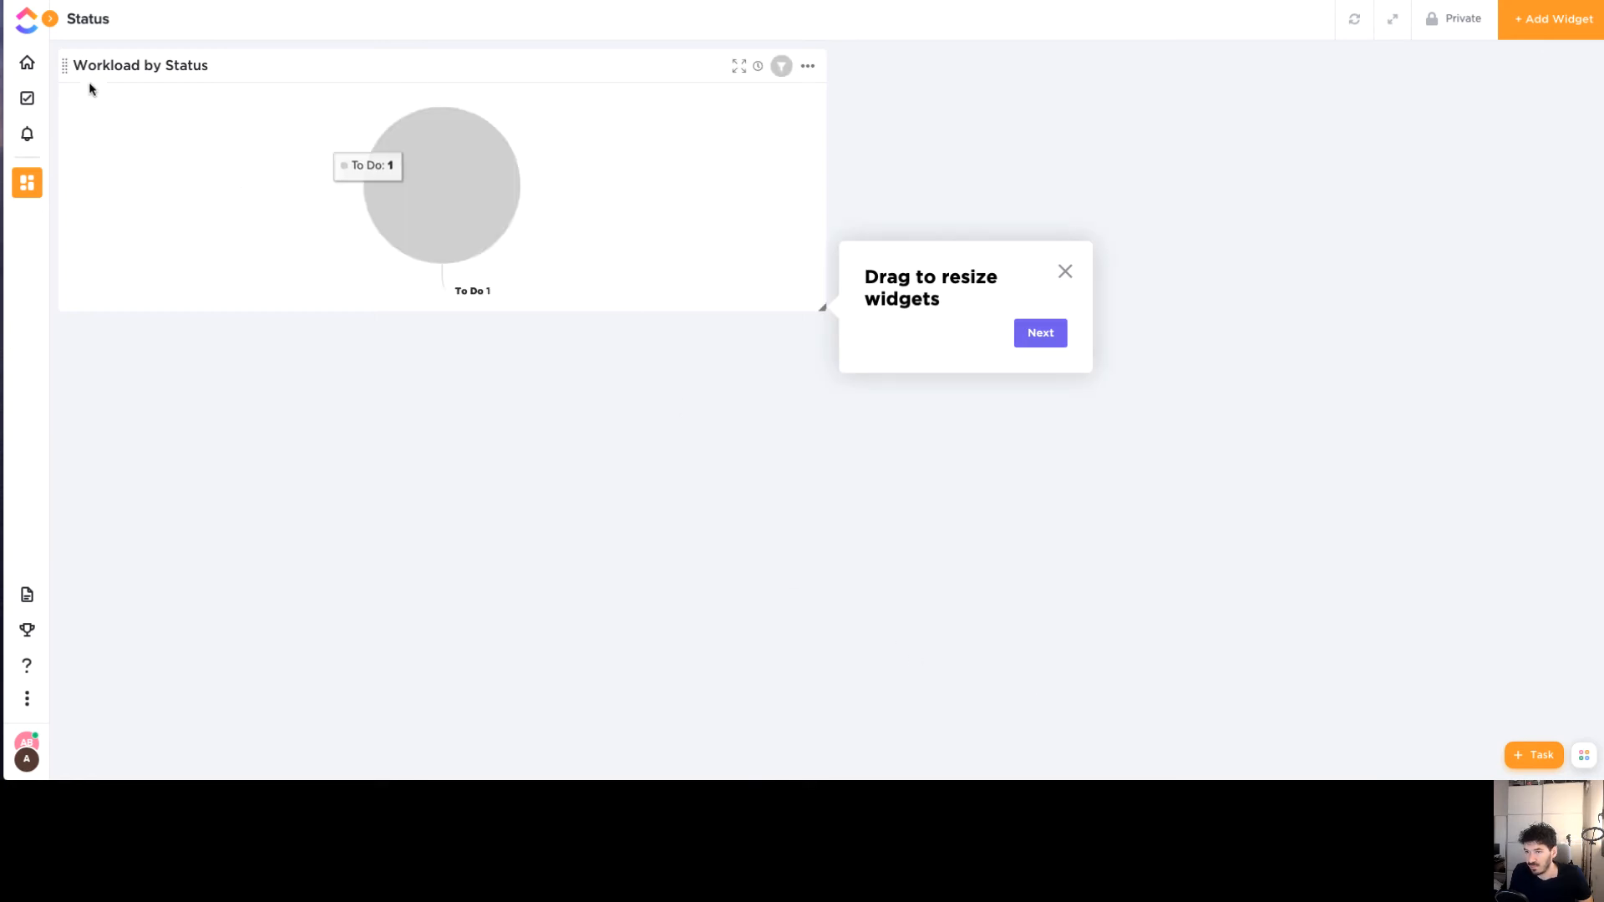
pyautogui.moveTo(401, 197)
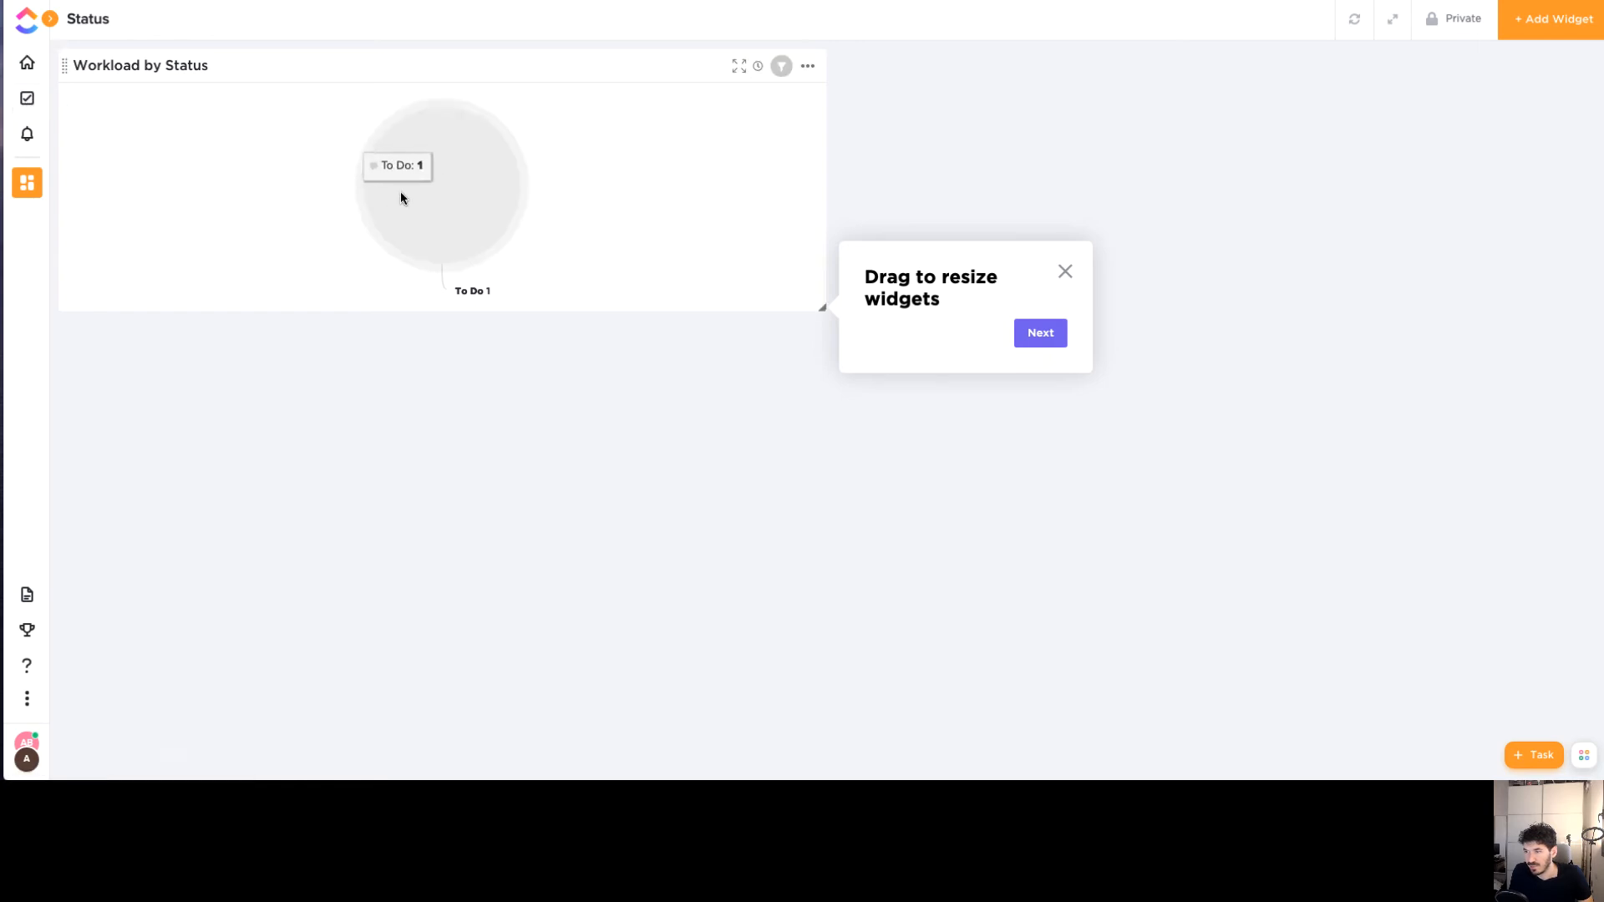
pyautogui.click(27, 97)
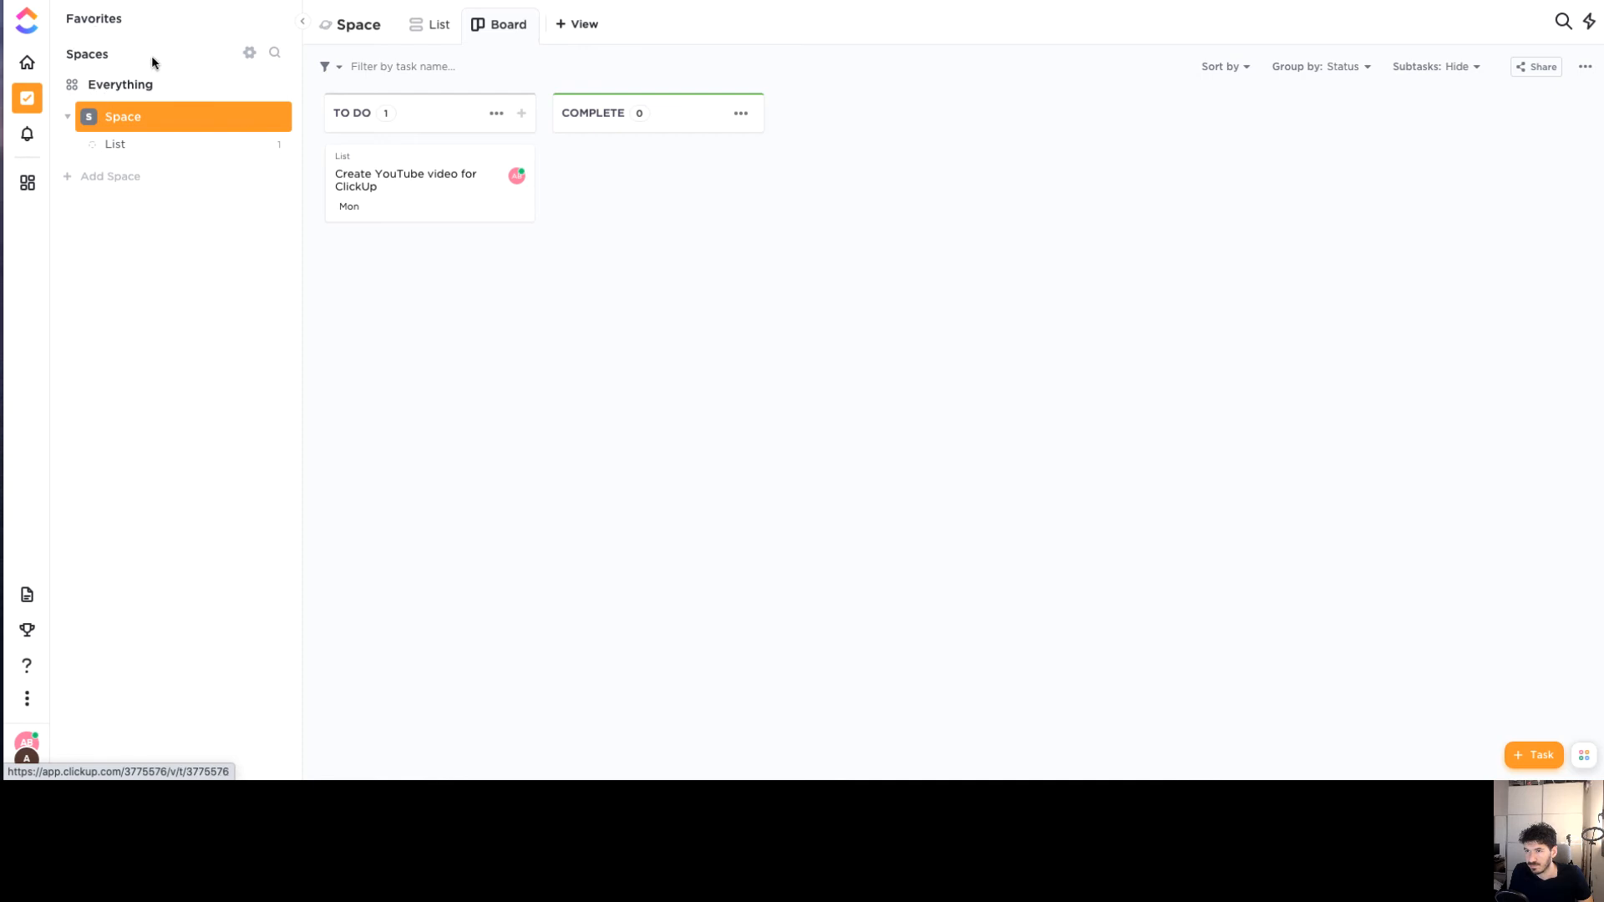
# Open the List from the sidebar and switch it to List view
pyautogui.click(156, 152)
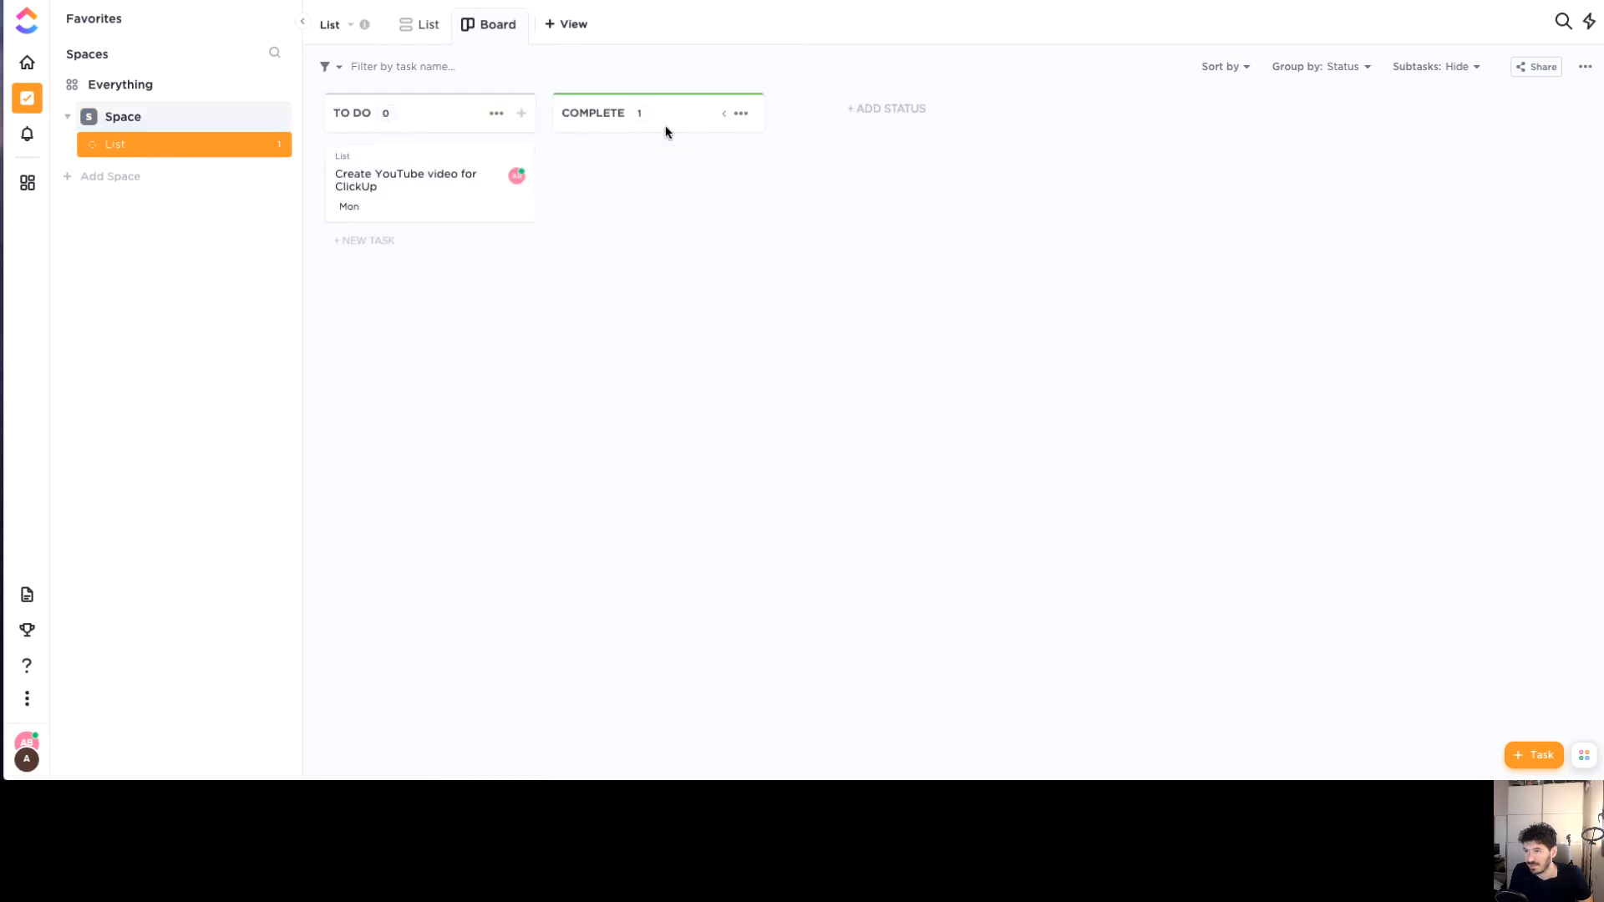
pyautogui.click(418, 25)
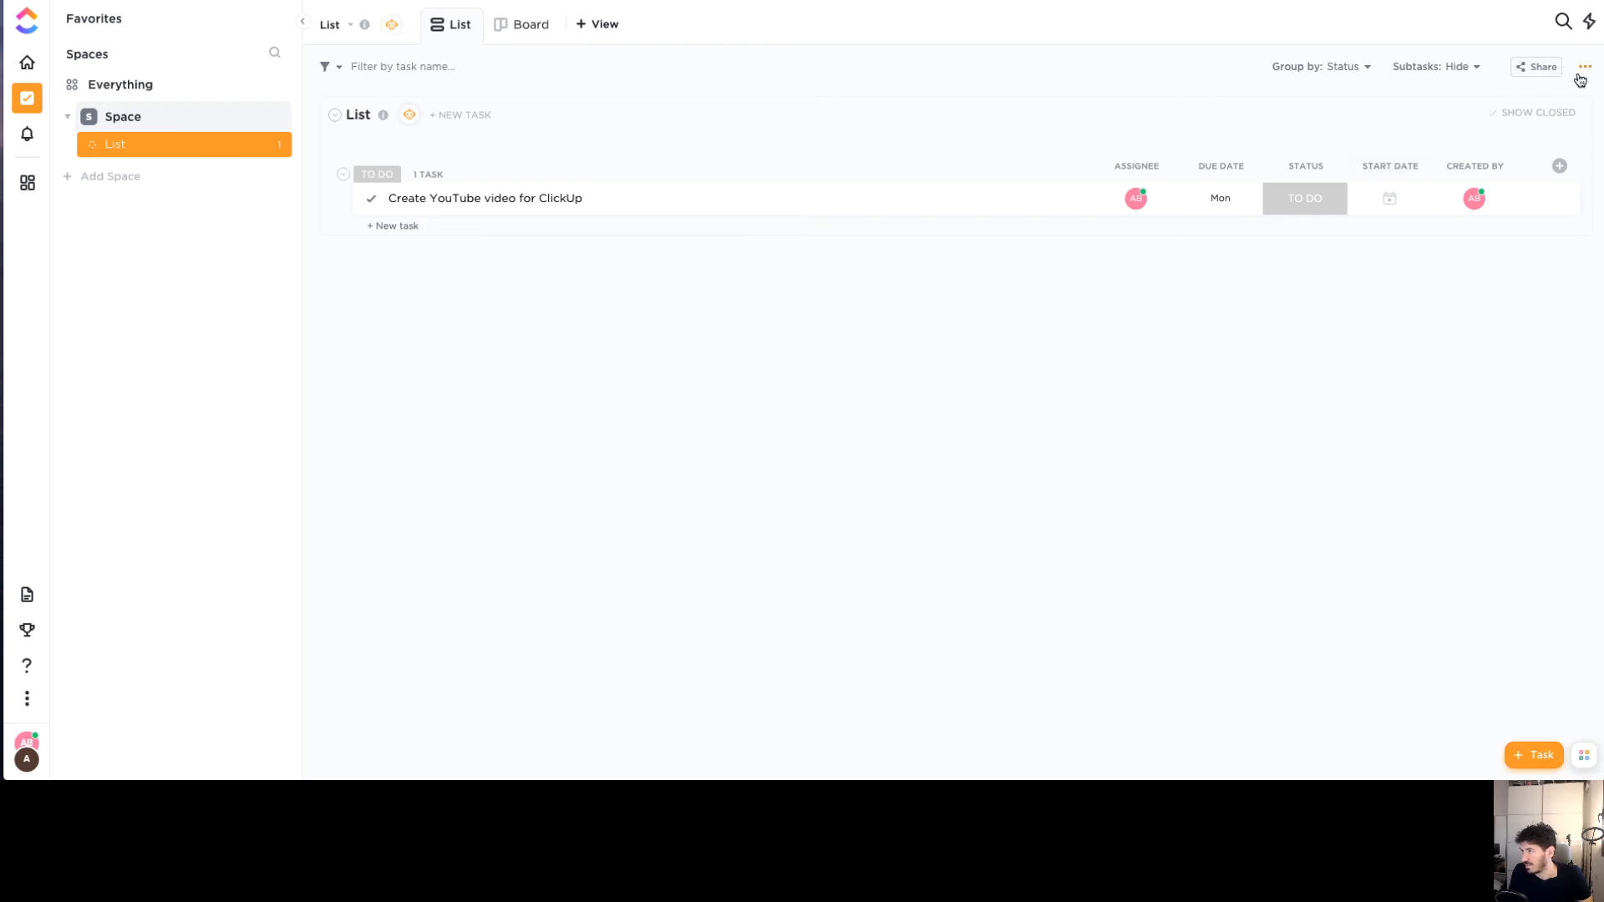
# Add the task 'Edit video for Clickup' and mark 'Create YouTube video for ClickUp' complete
pyautogui.click(432, 120)
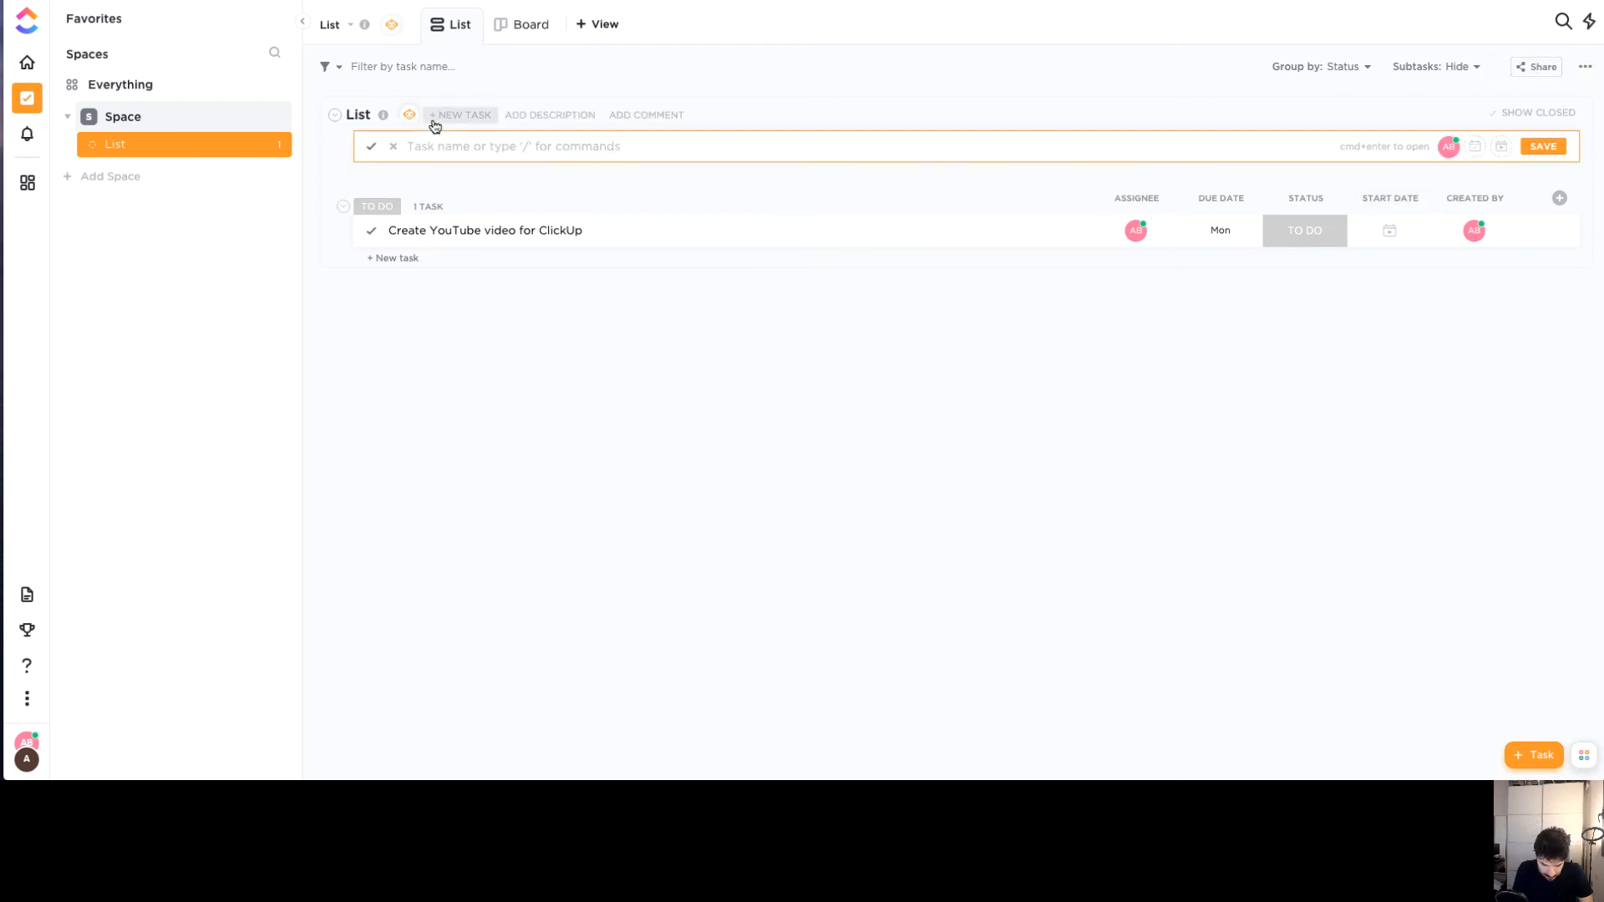
pyautogui.write('U')
pyautogui.press('BackSpace')
pyautogui.write('E')
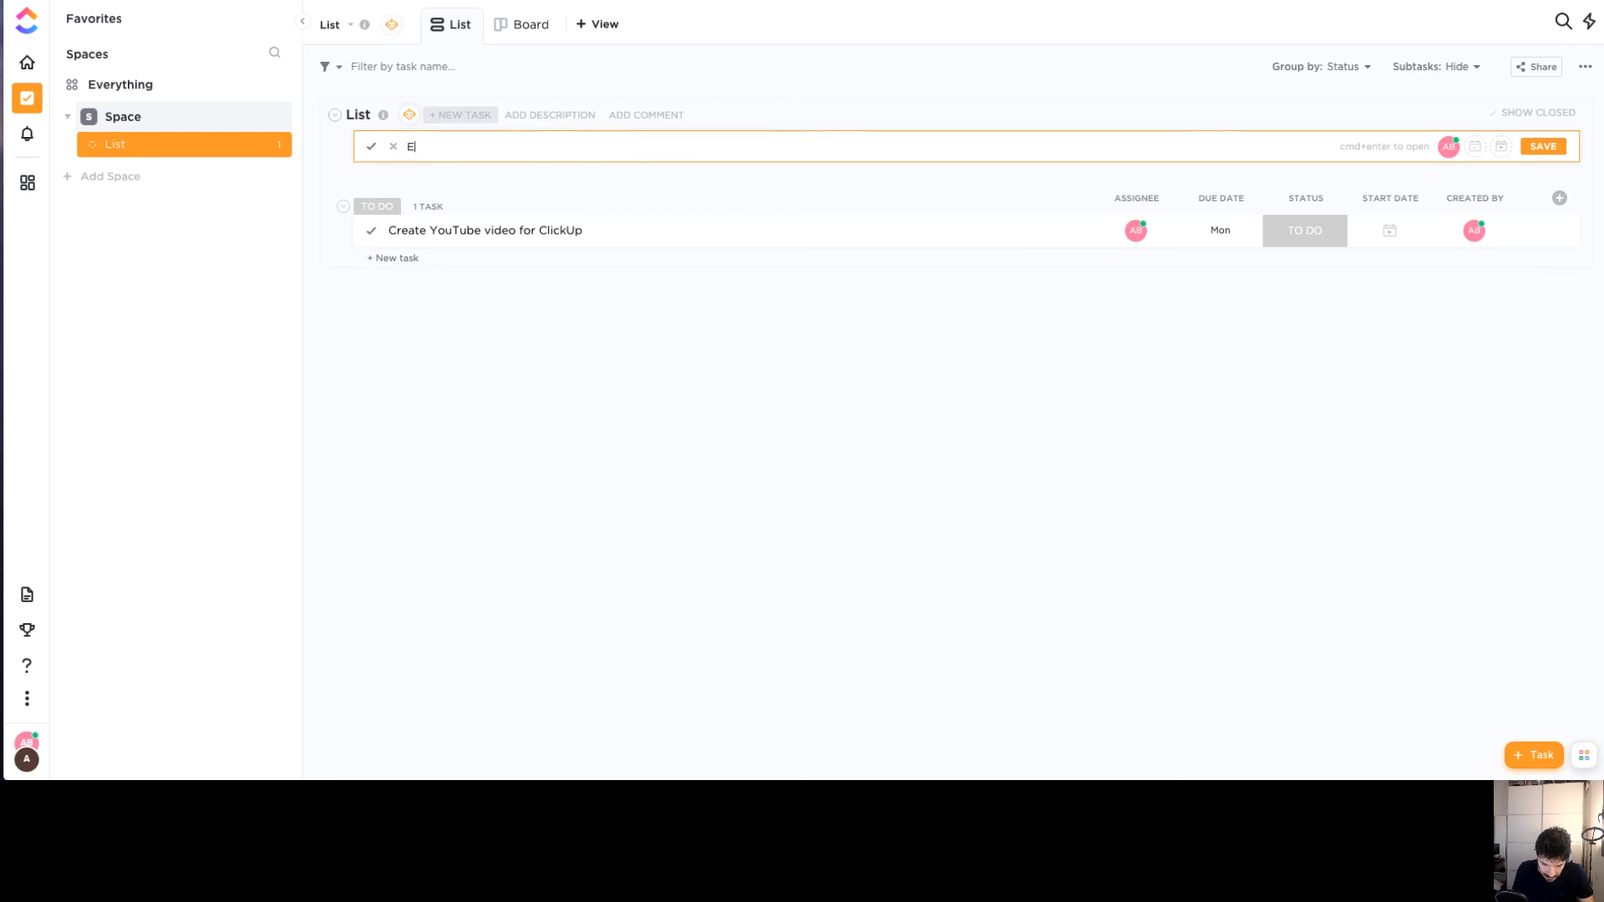
pyautogui.write('dit vi')
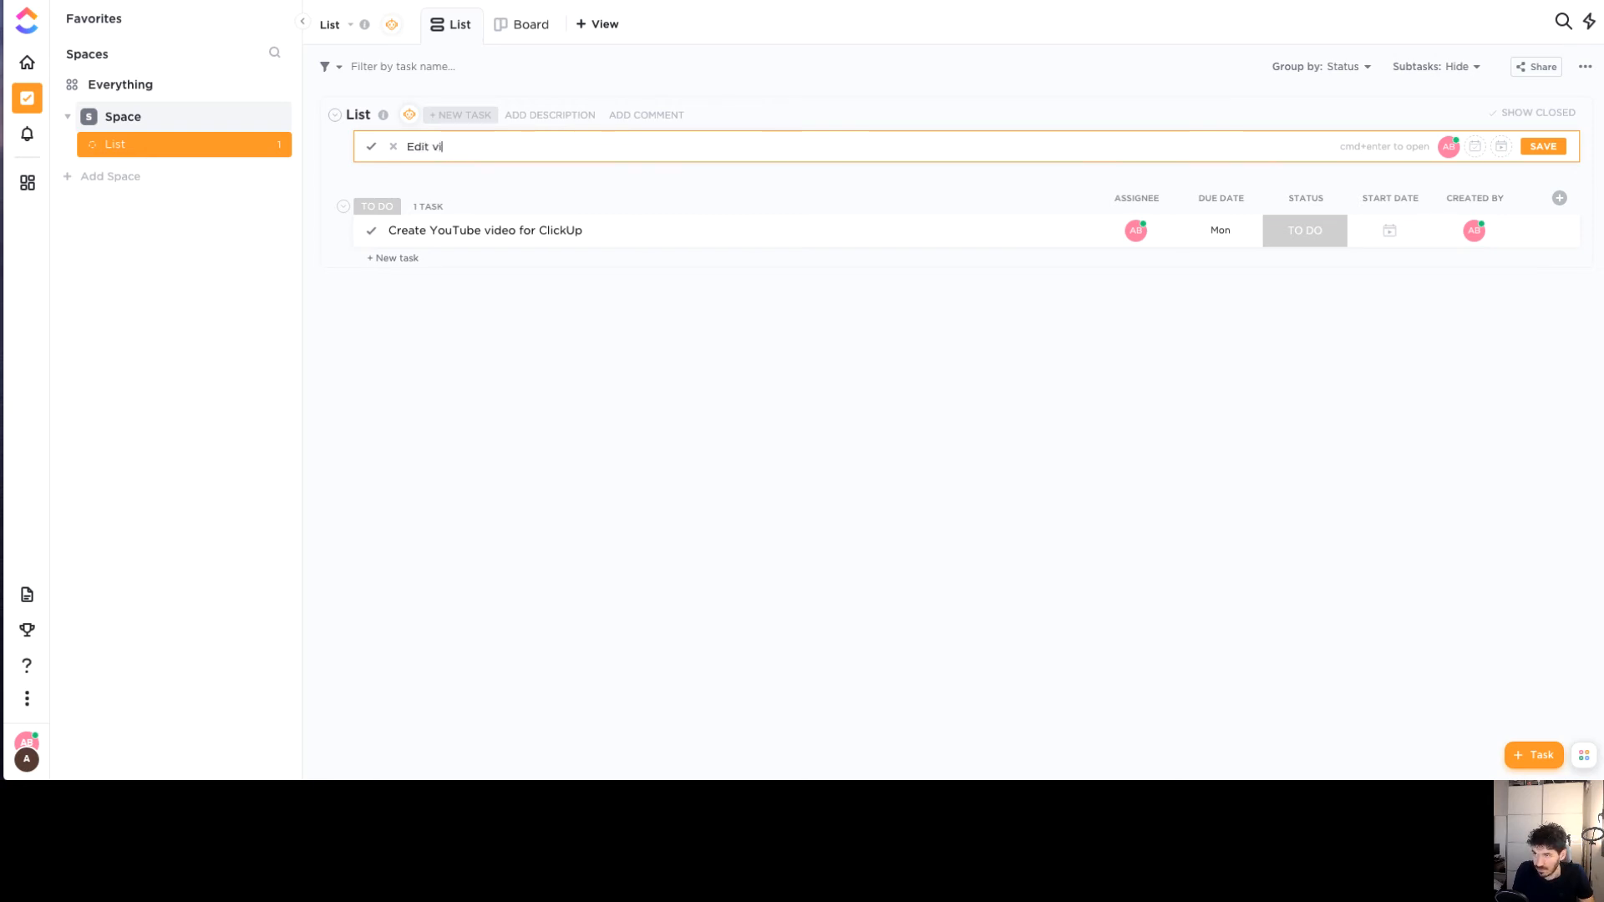
pyautogui.write('deo for Cli')
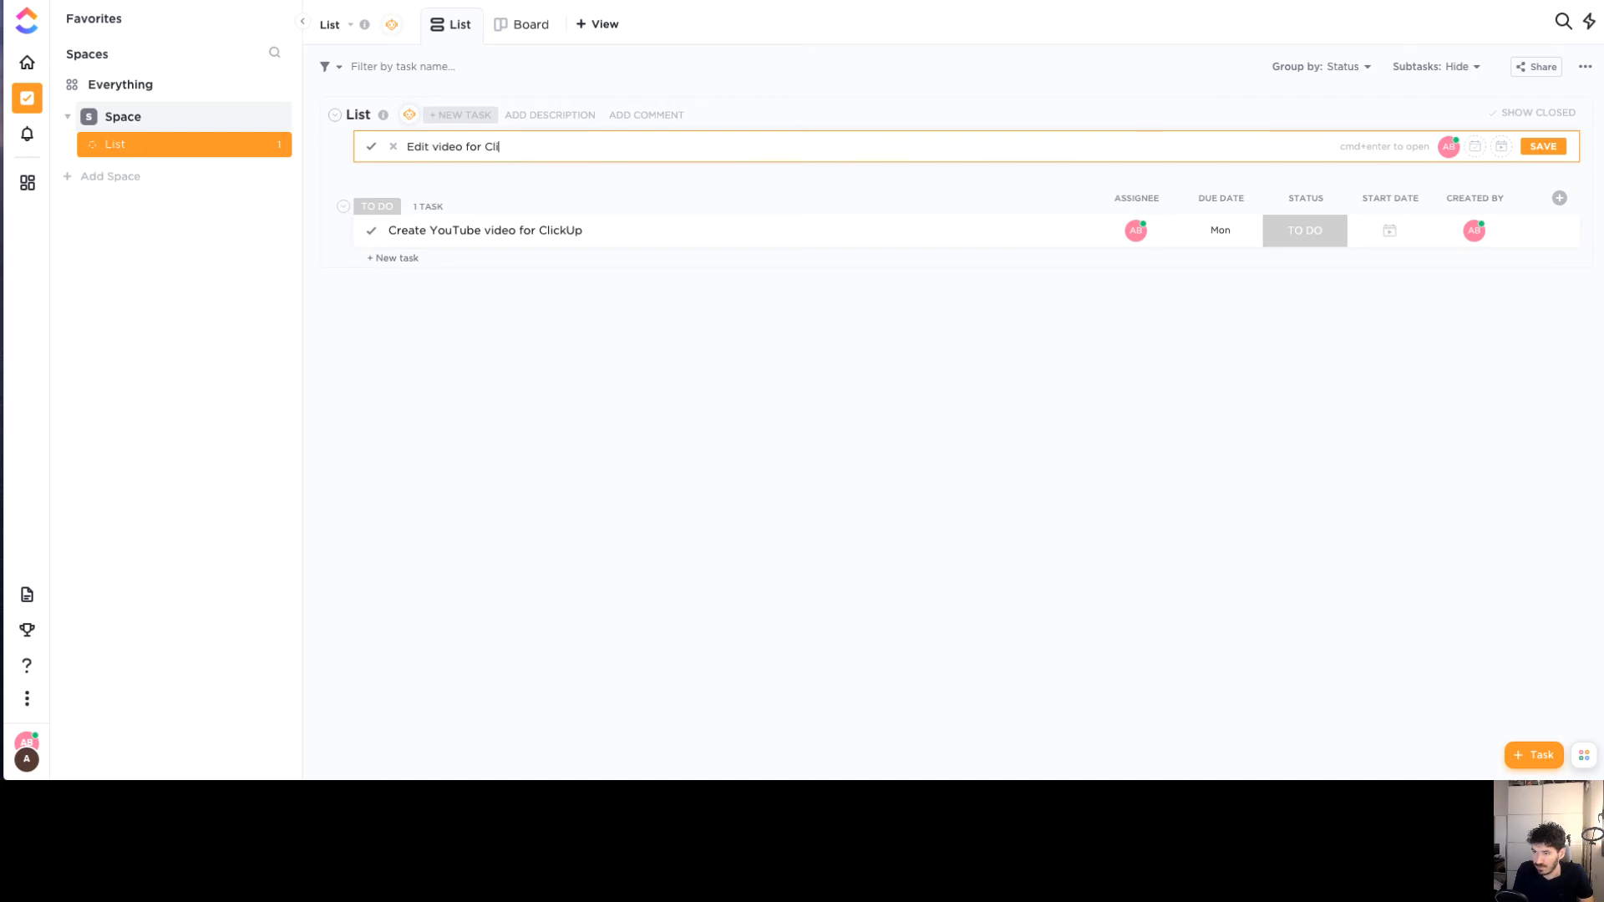
pyautogui.write('ckup')
pyautogui.press('Return')
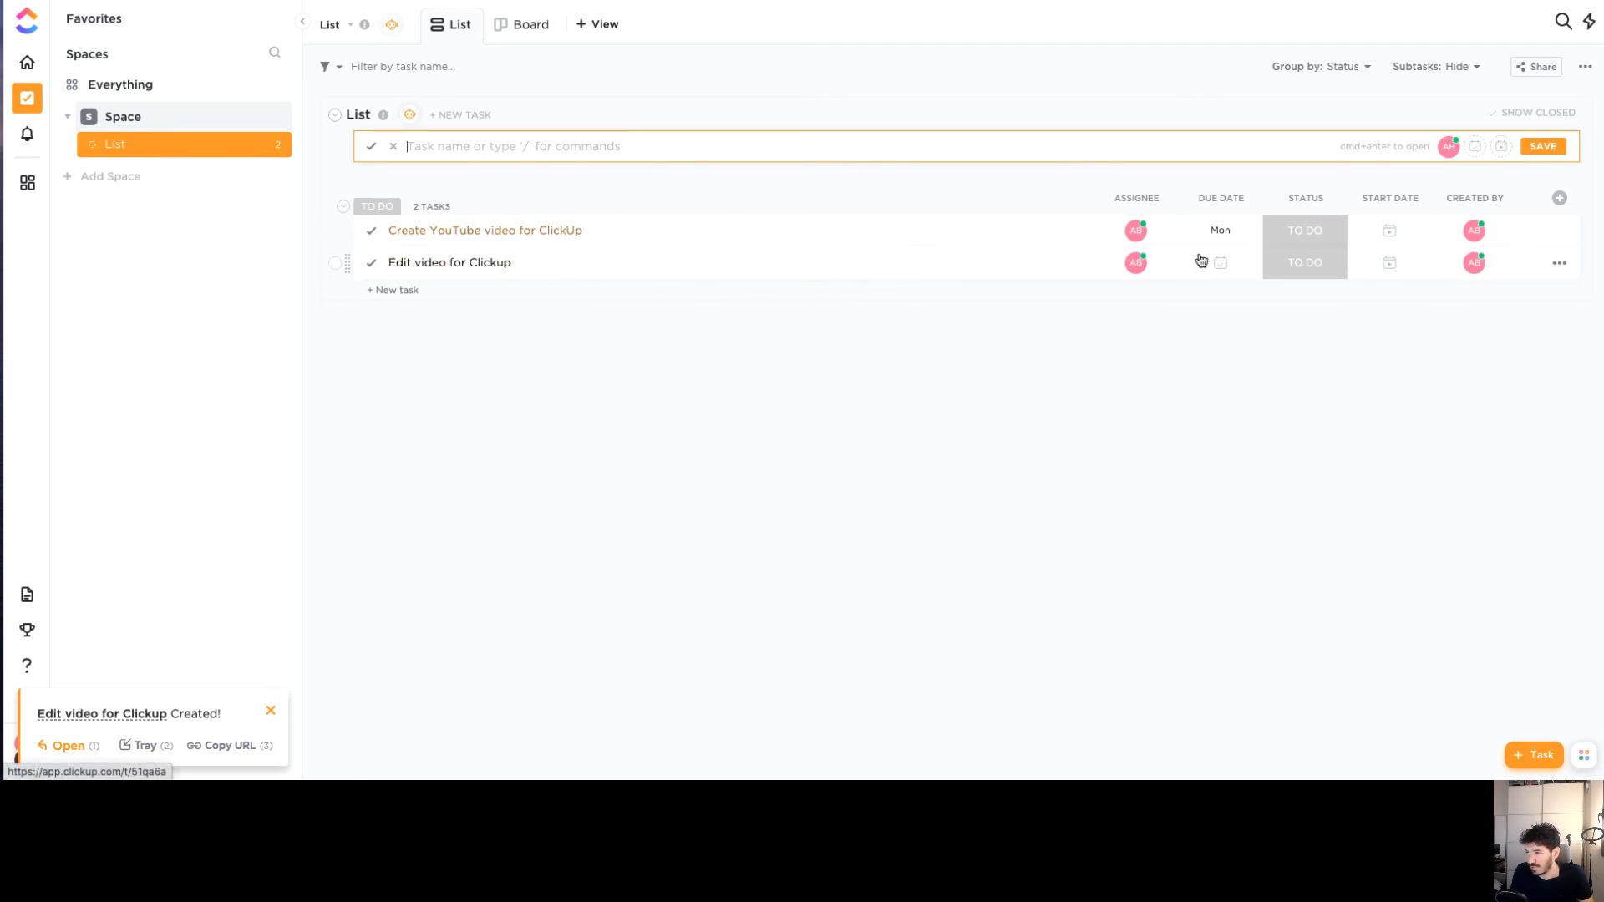
pyautogui.click(1286, 234)
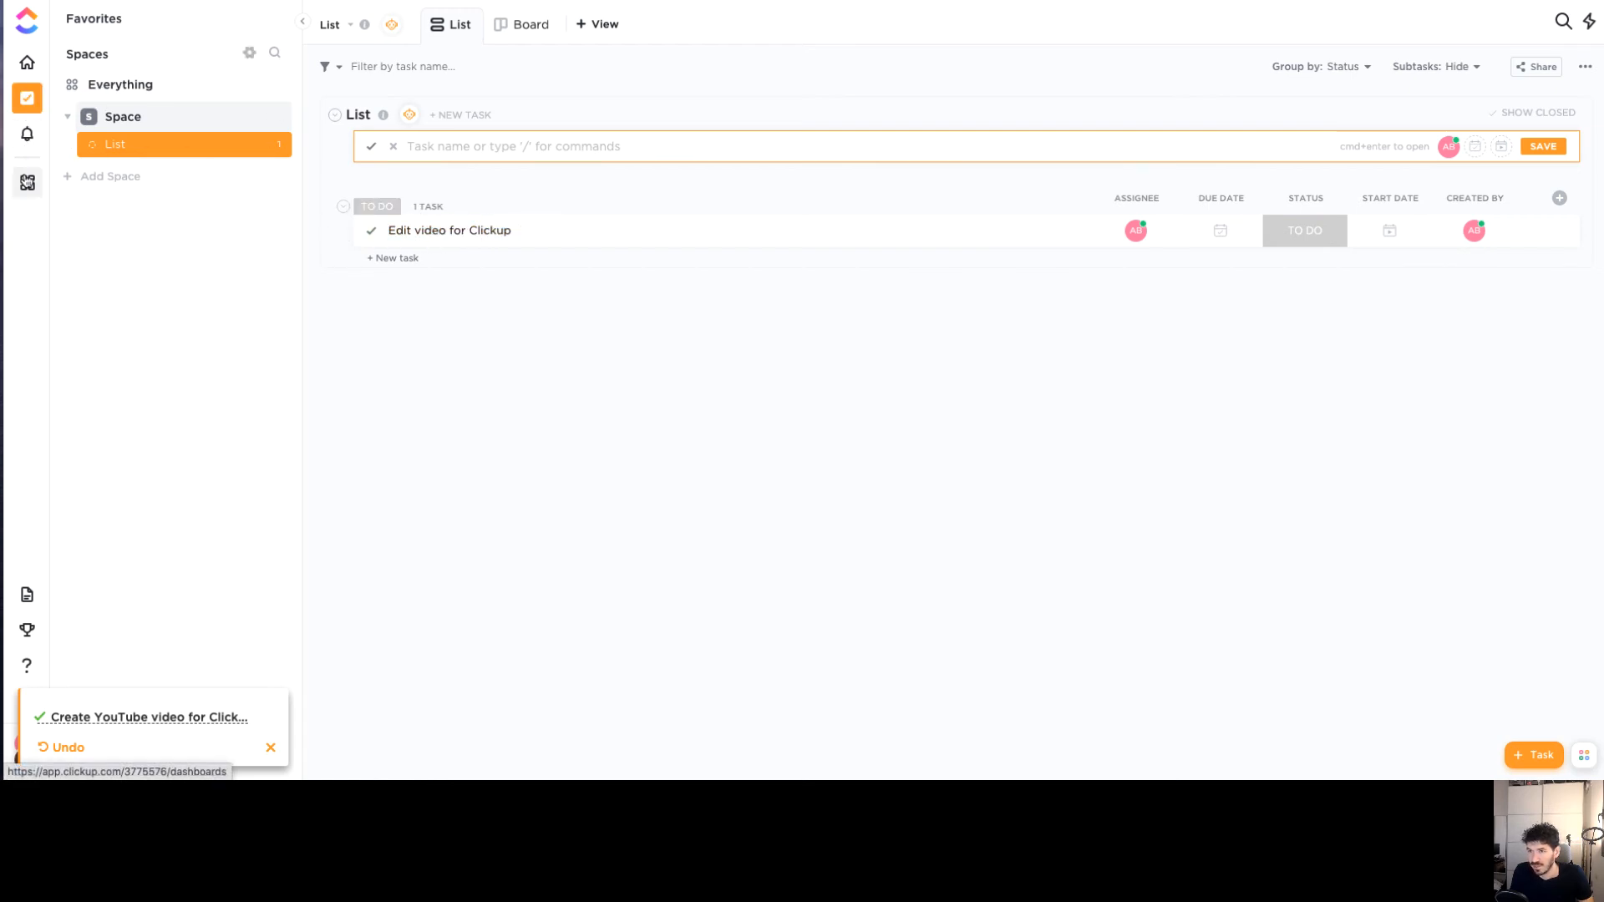
# In the List's Board view, drag 'Create YouTube video for ClickUp' from Complete back to To Do
pyautogui.click(26, 182)
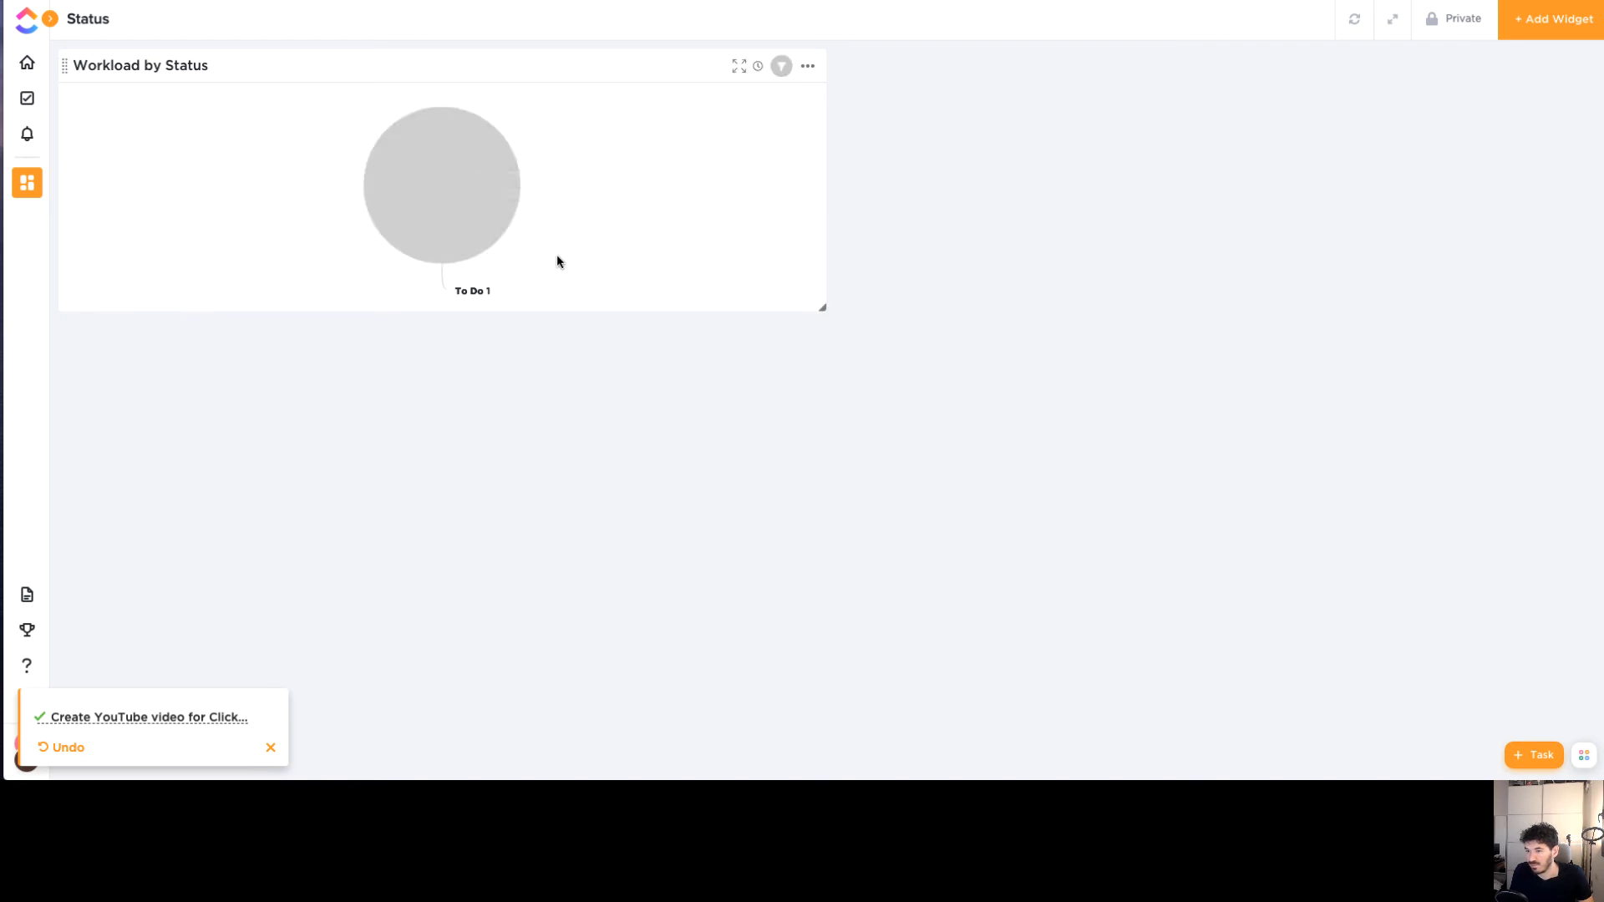
pyautogui.click(28, 99)
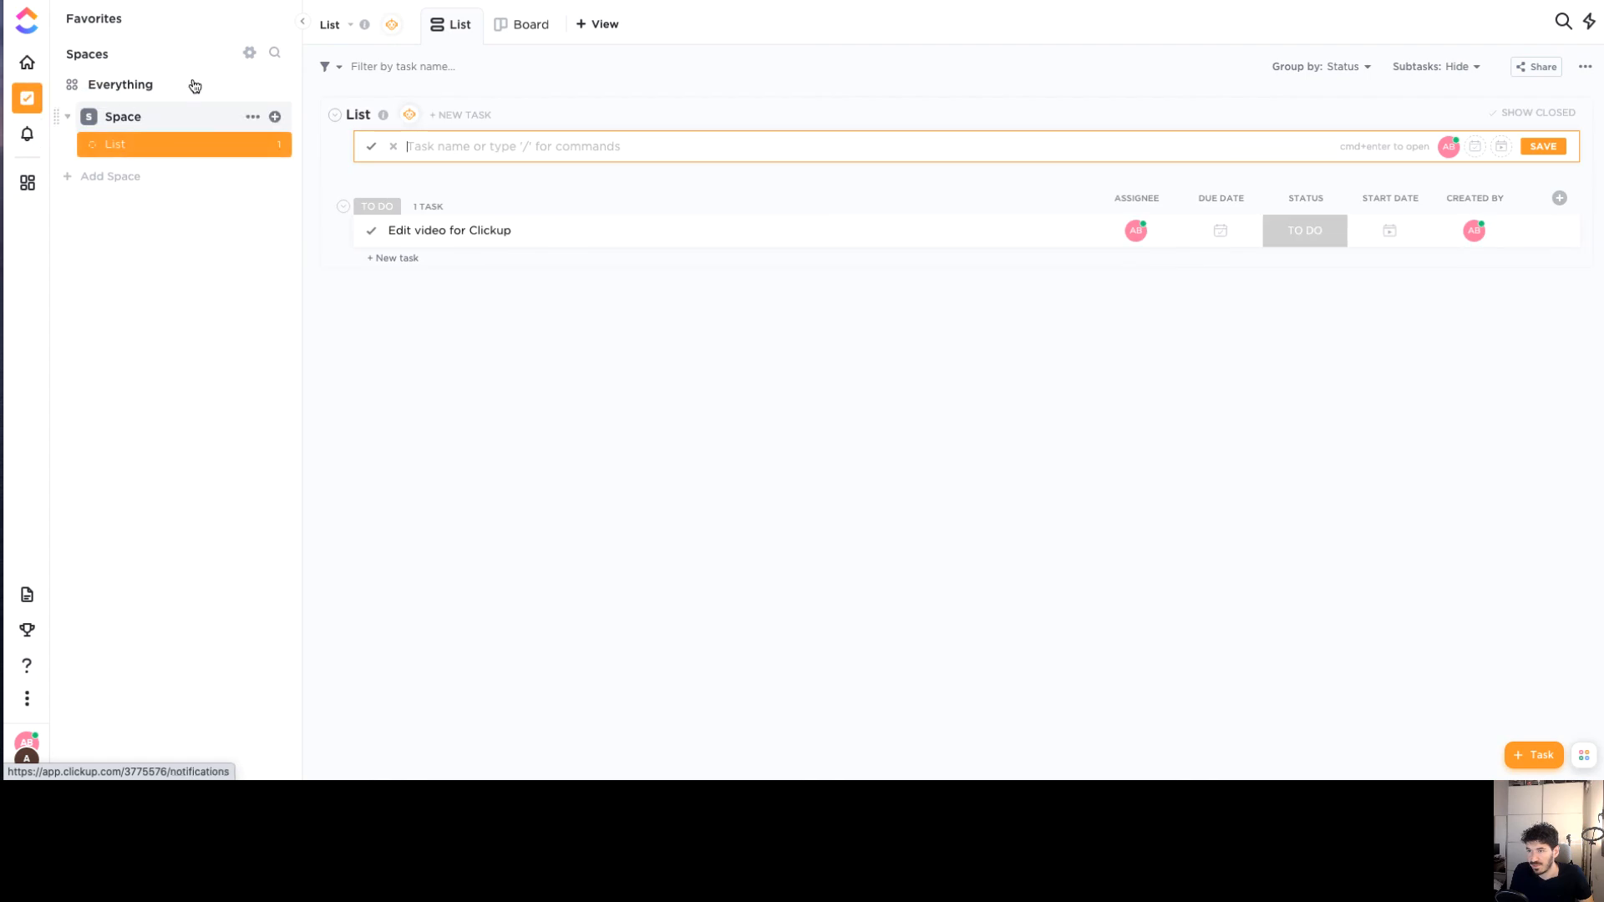
pyautogui.click(498, 27)
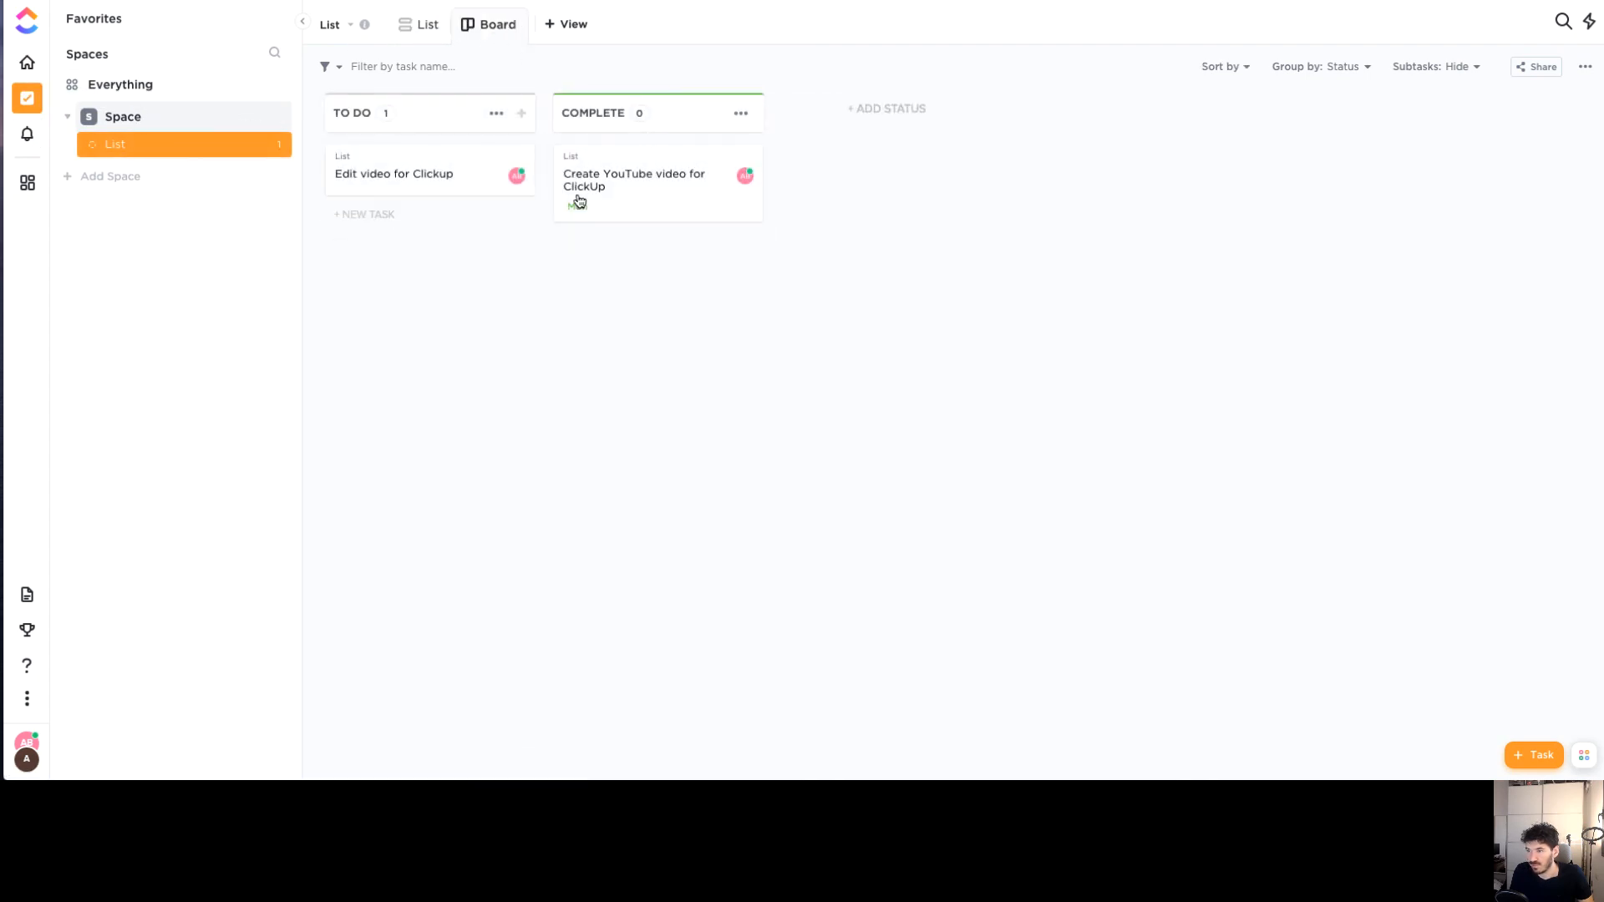
pyautogui.moveTo(621, 199); pyautogui.dragTo(401, 243)
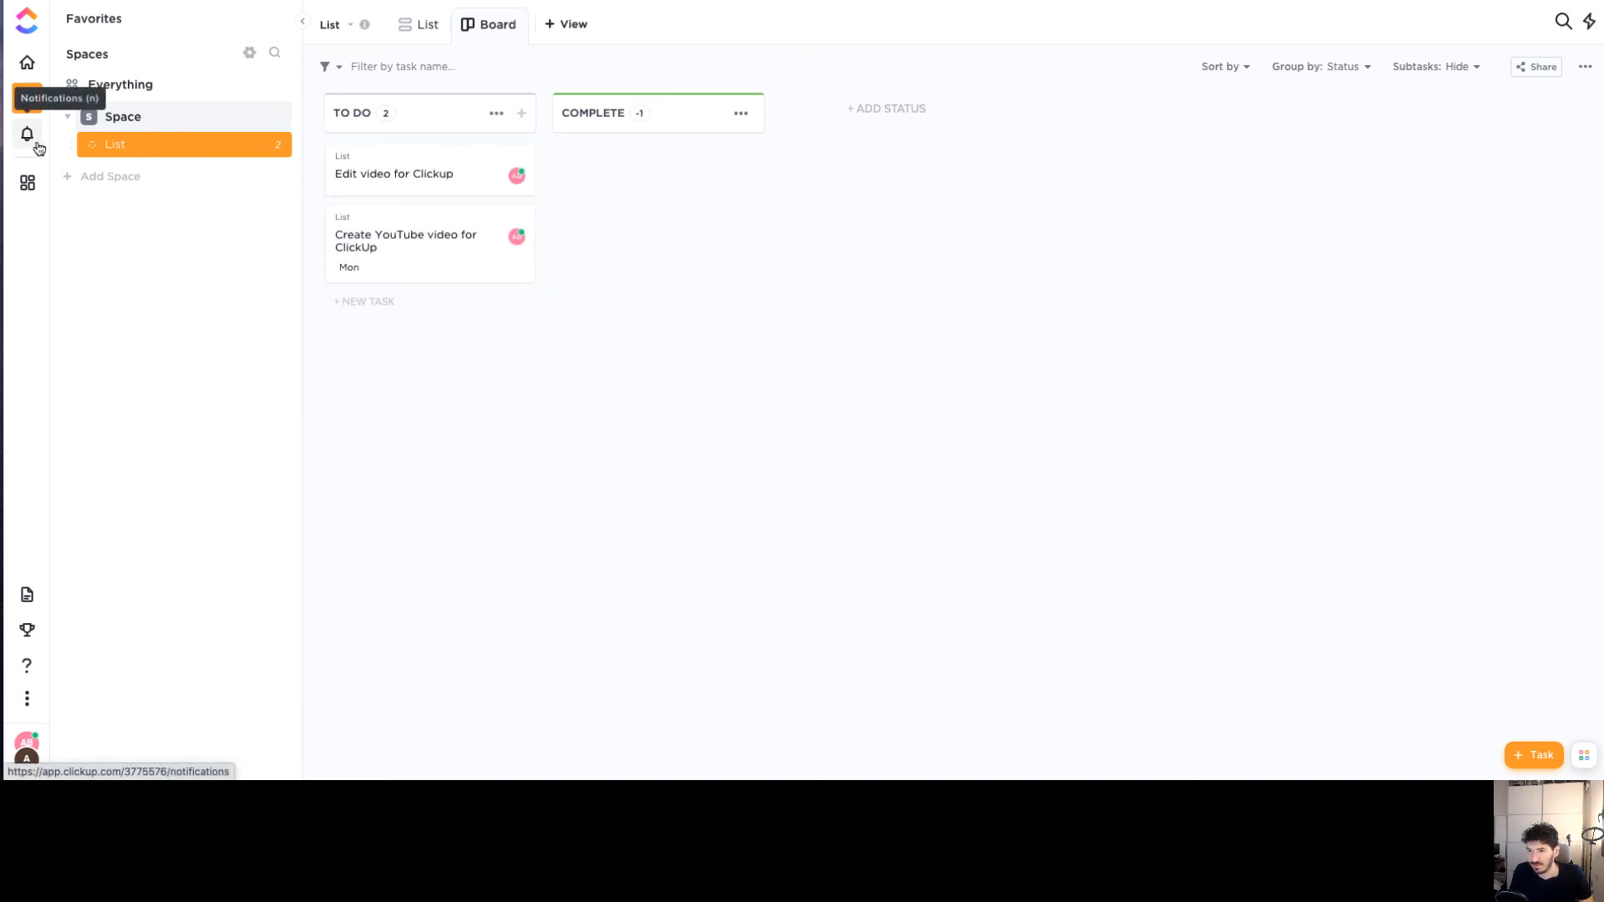
# Check the Status dashboard's pie chart, then return to the List's task board
pyautogui.click(26, 184)
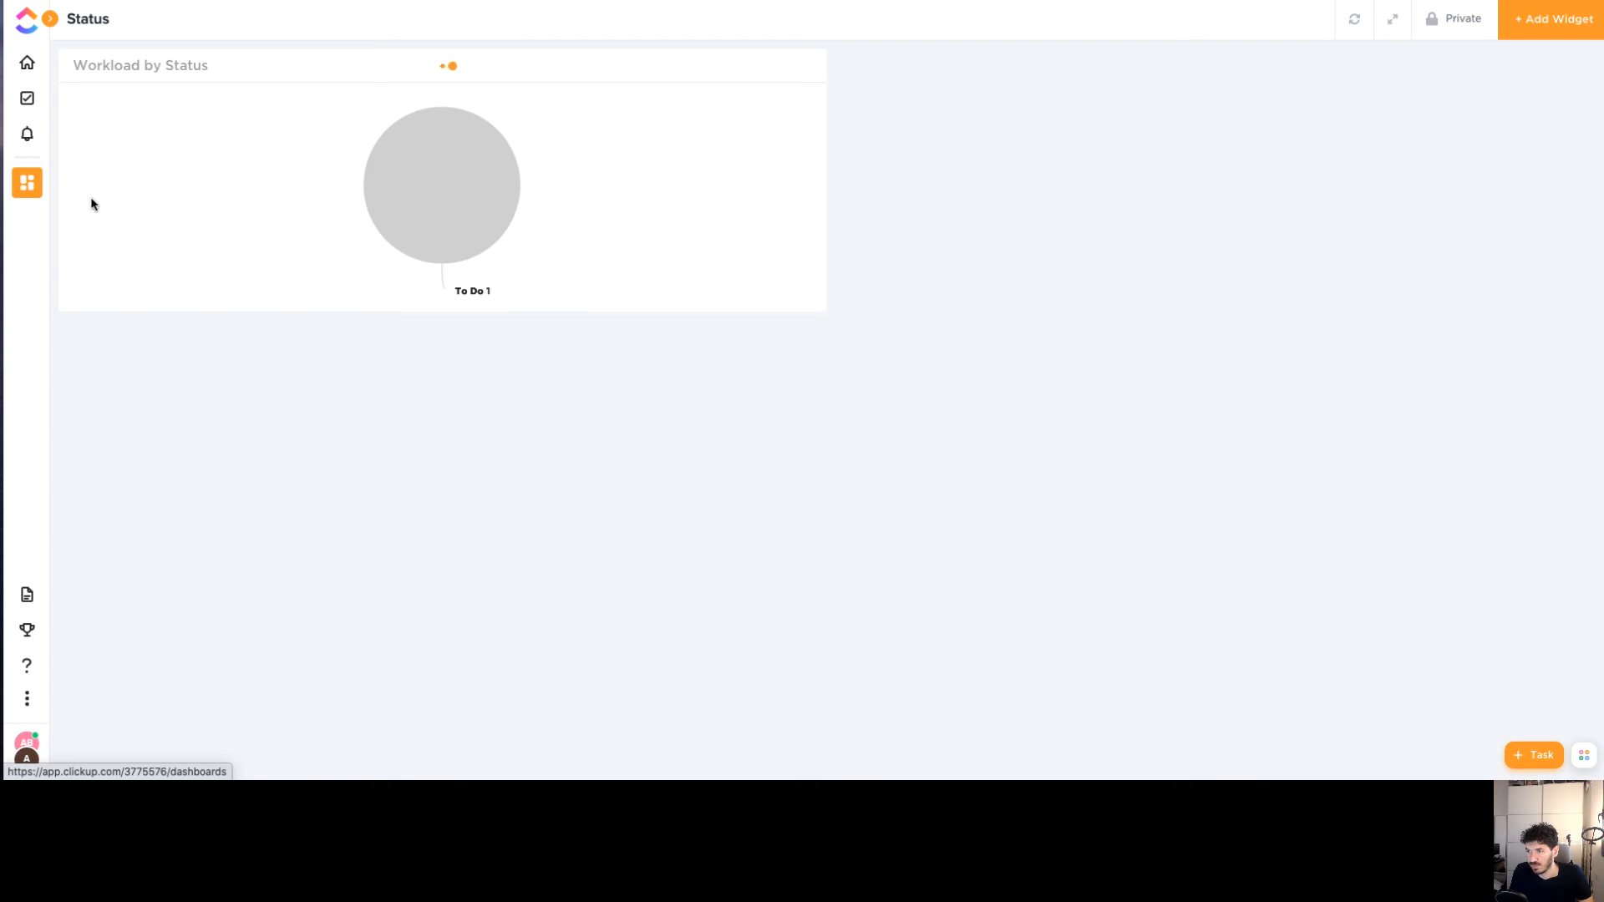
pyautogui.moveTo(387, 191)
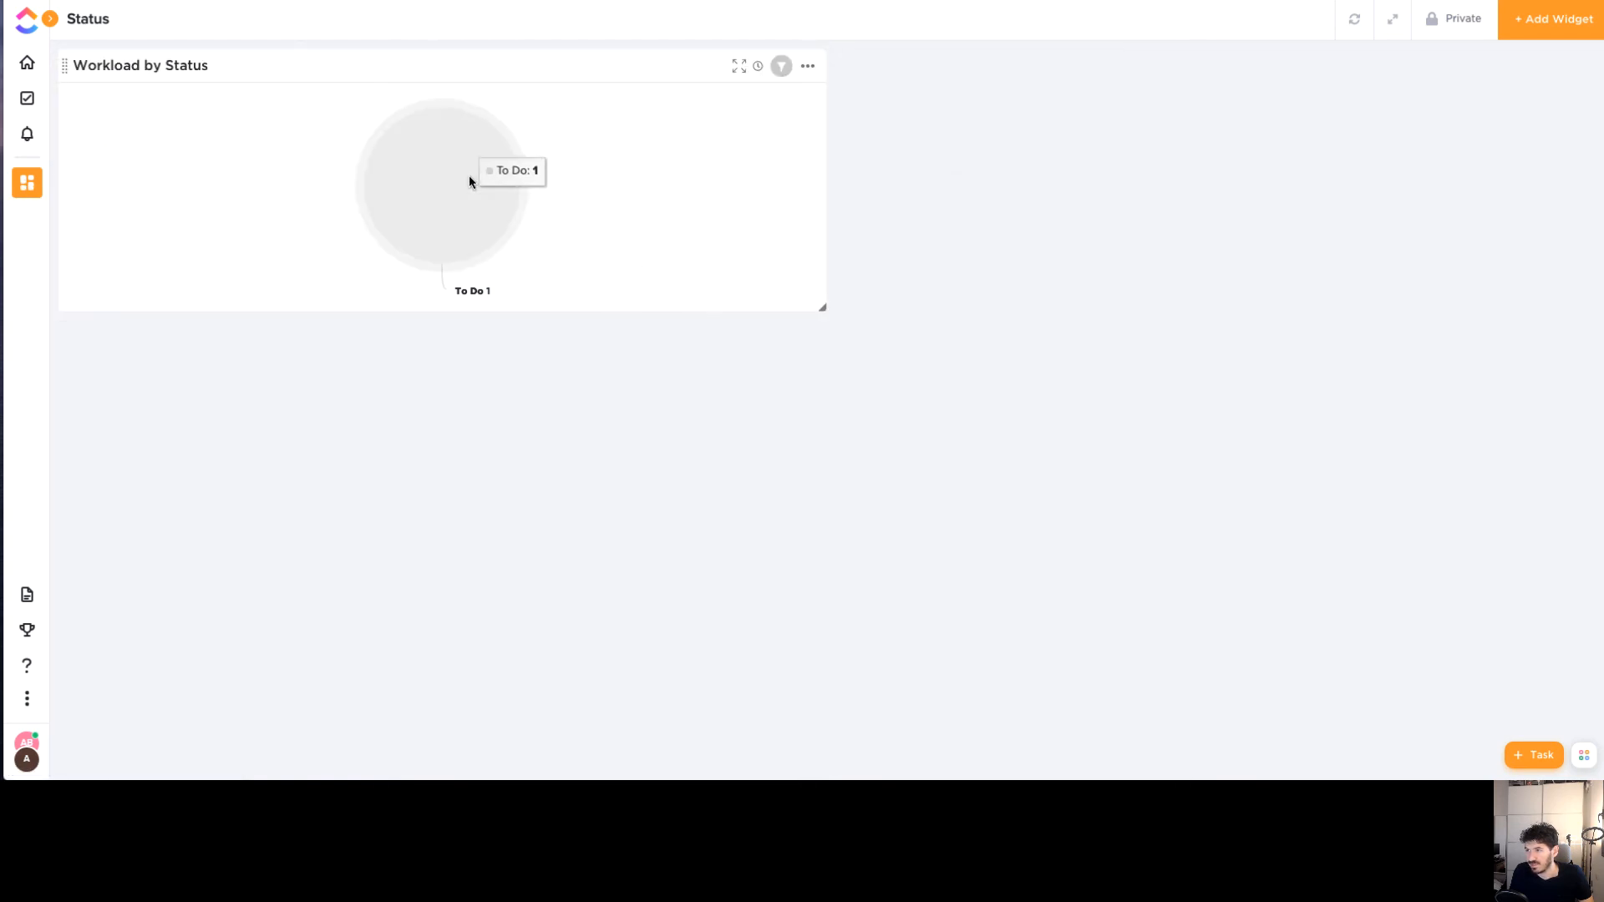
pyautogui.click(31, 107)
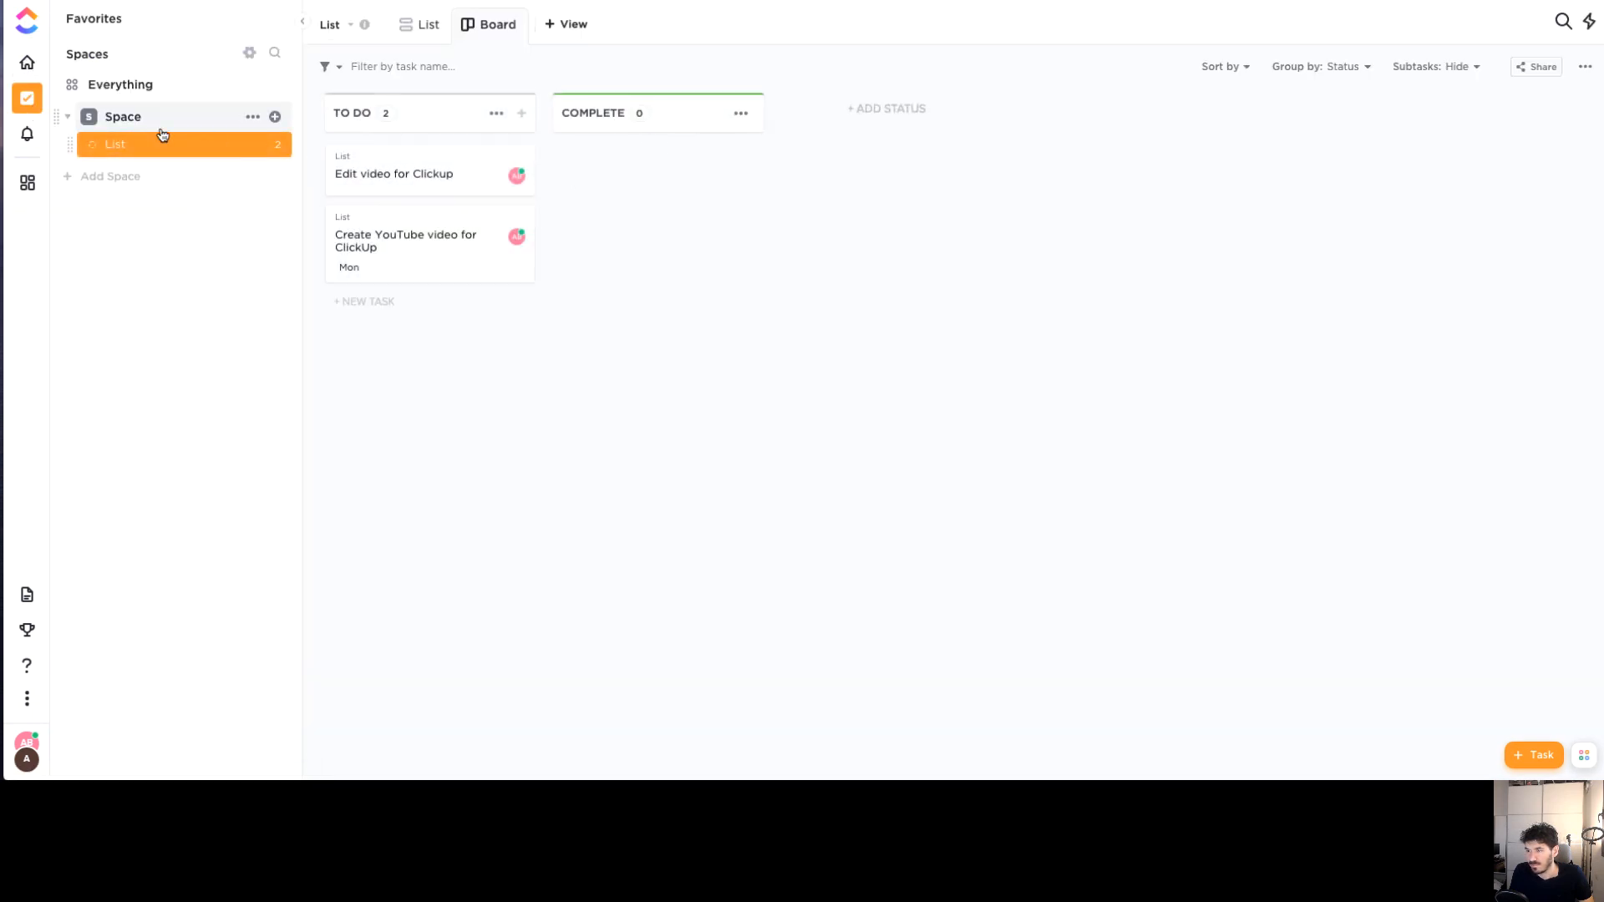
# Open the Home overview and scroll through its Lists and Dashboards sections
pyautogui.click(26, 61)
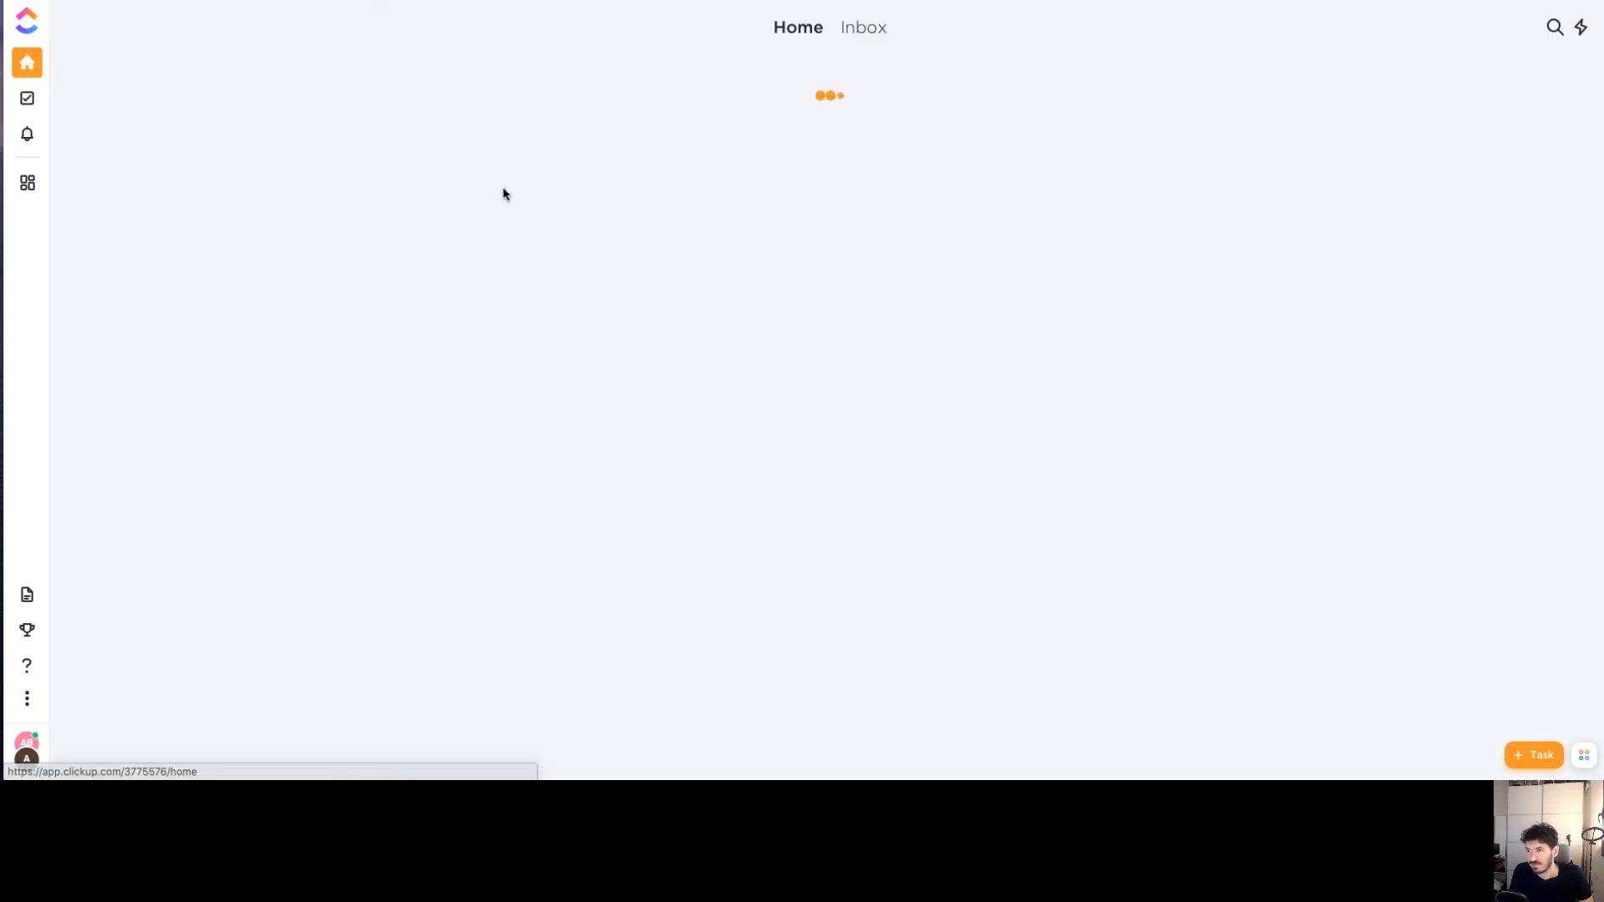
pyautogui.scroll(-3, 570, 288)
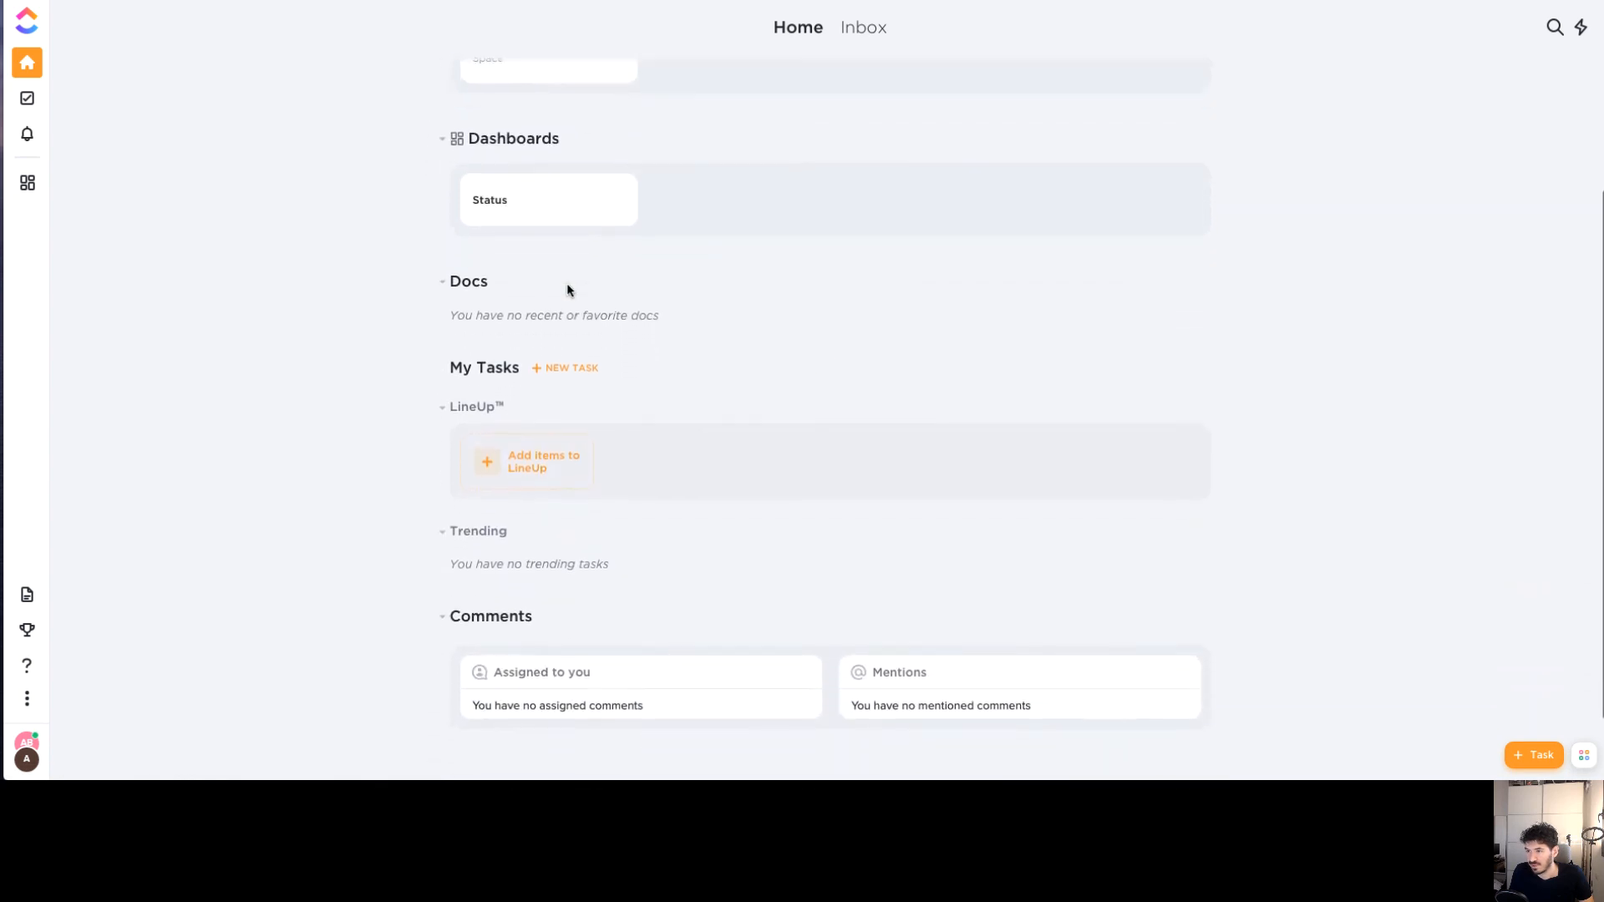
pyautogui.scroll(-1, 567, 289)
pyautogui.scroll(4, 567, 290)
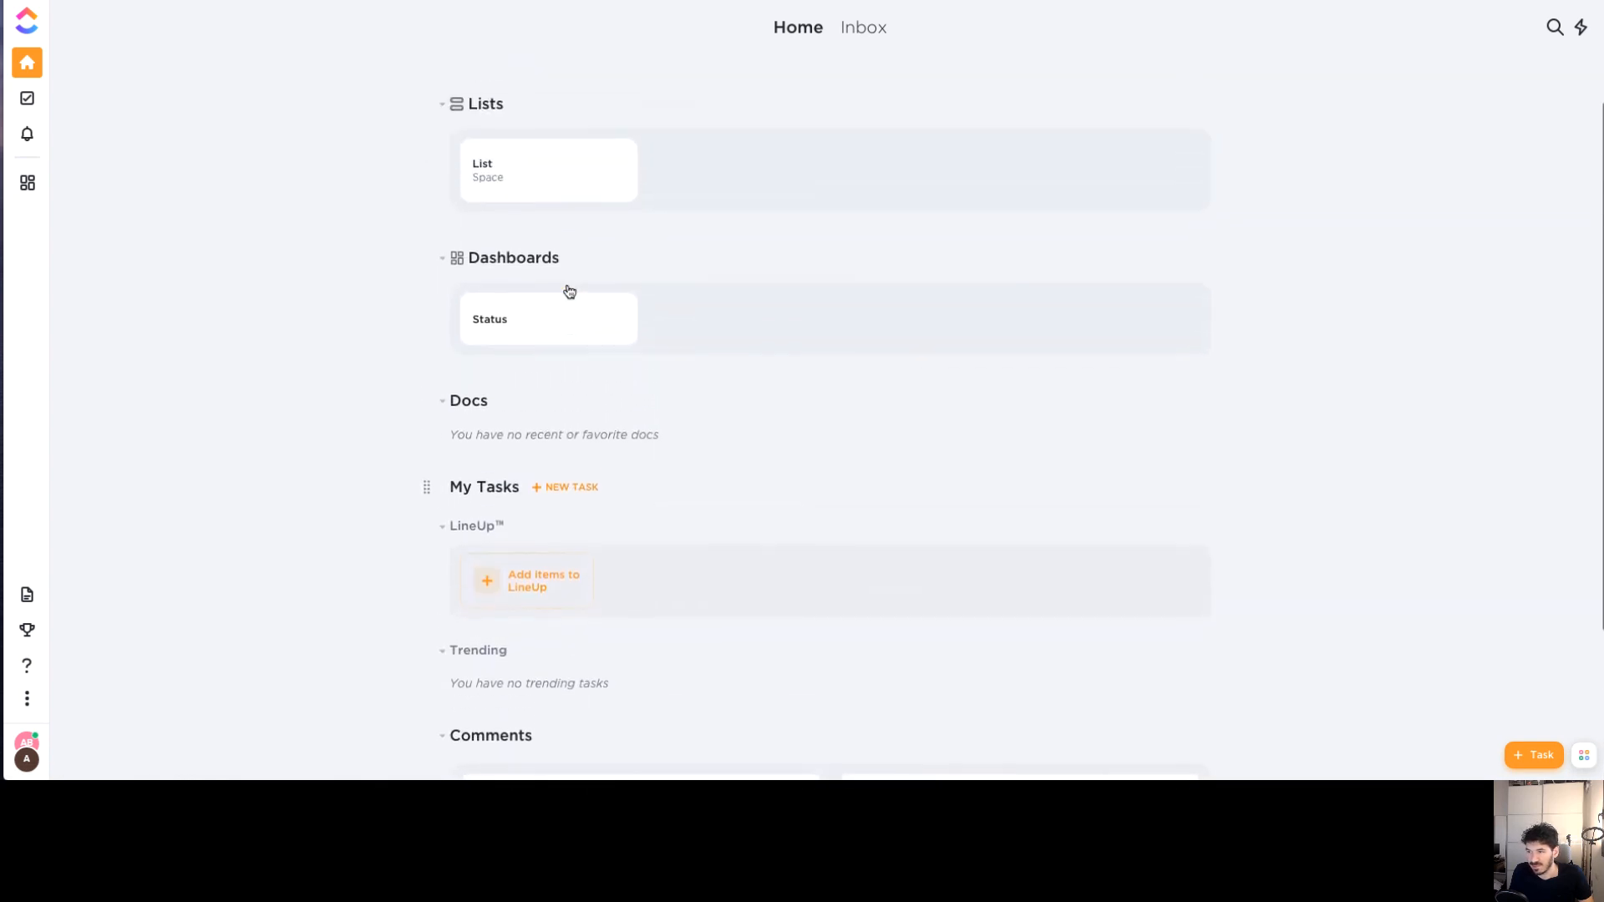
# Visit the task board, Notifications page and Status dashboard, then return to Home
pyautogui.click(29, 99)
pyautogui.click(29, 135)
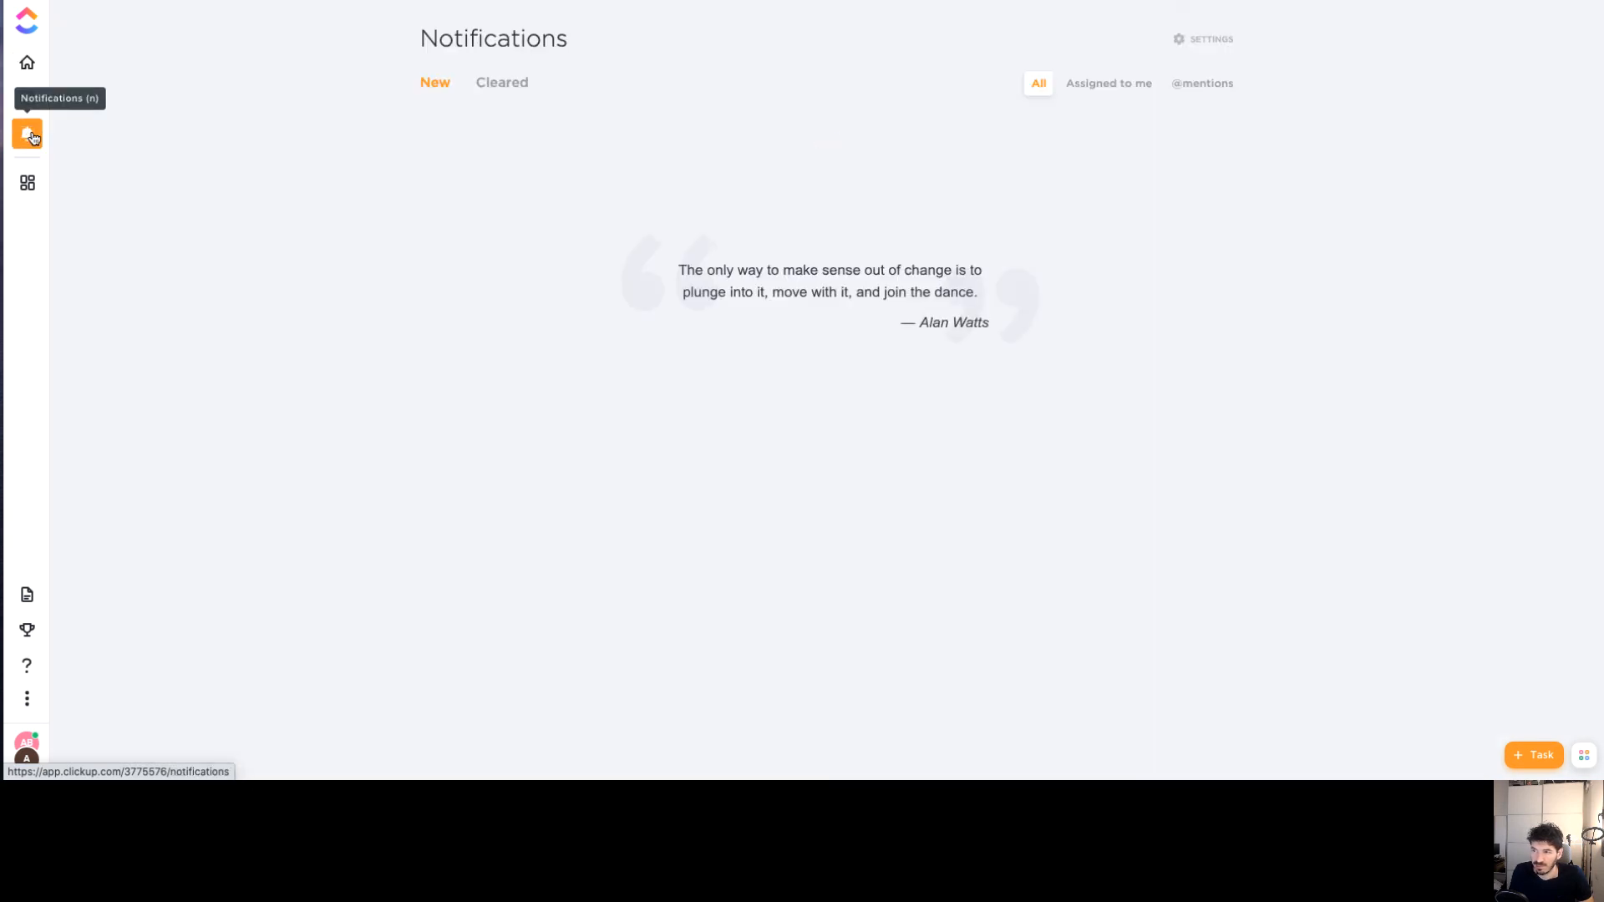
pyautogui.click(27, 182)
pyautogui.click(28, 64)
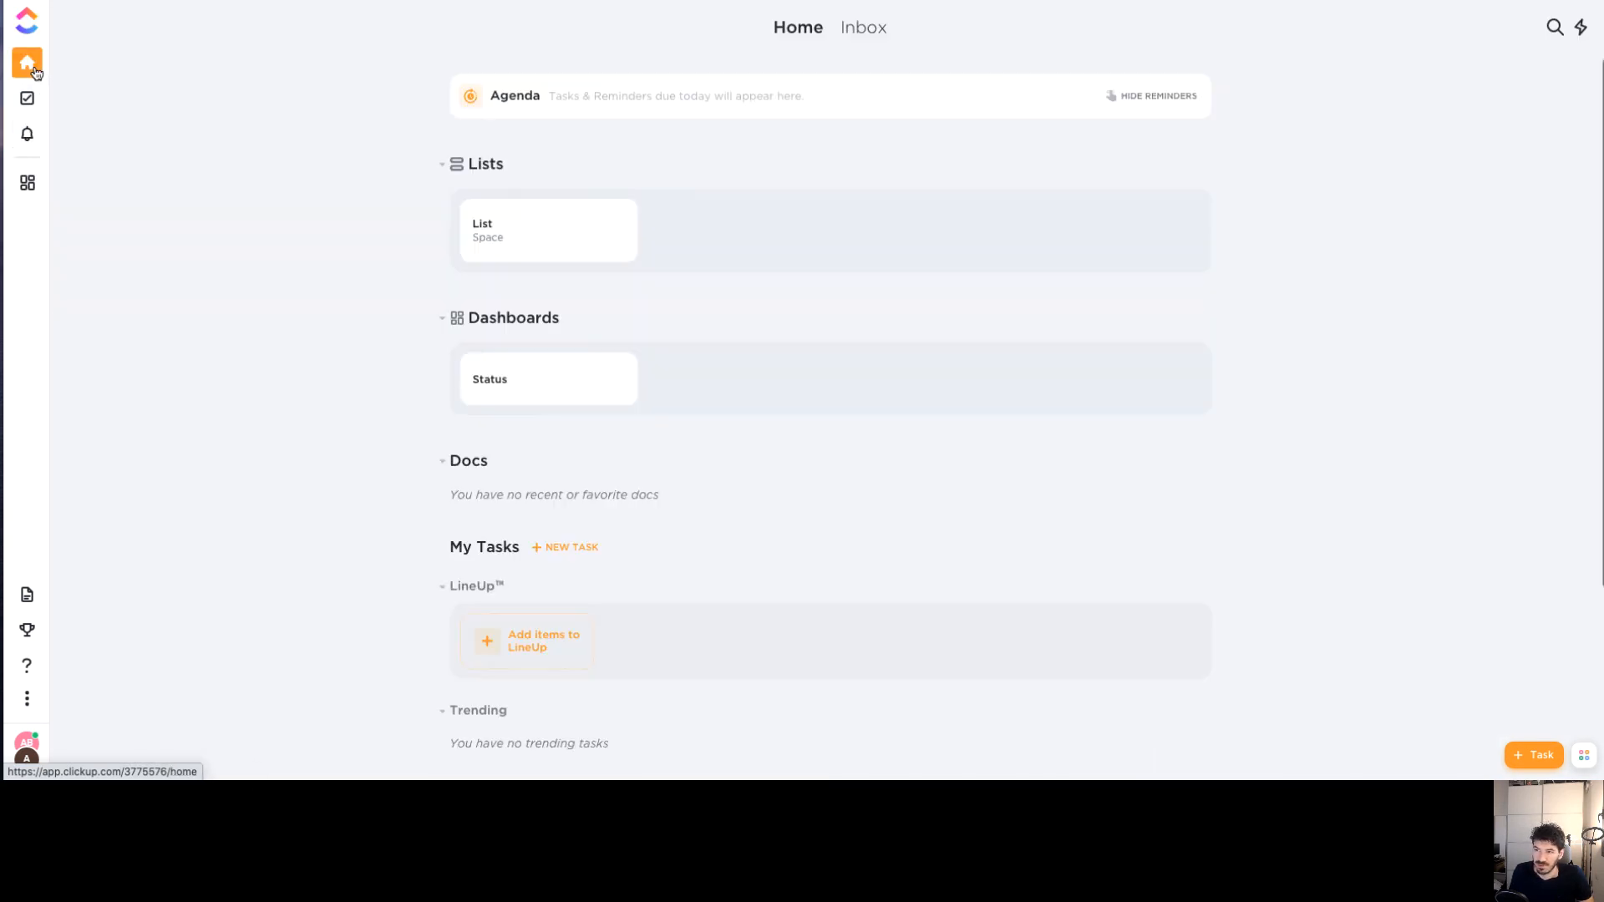